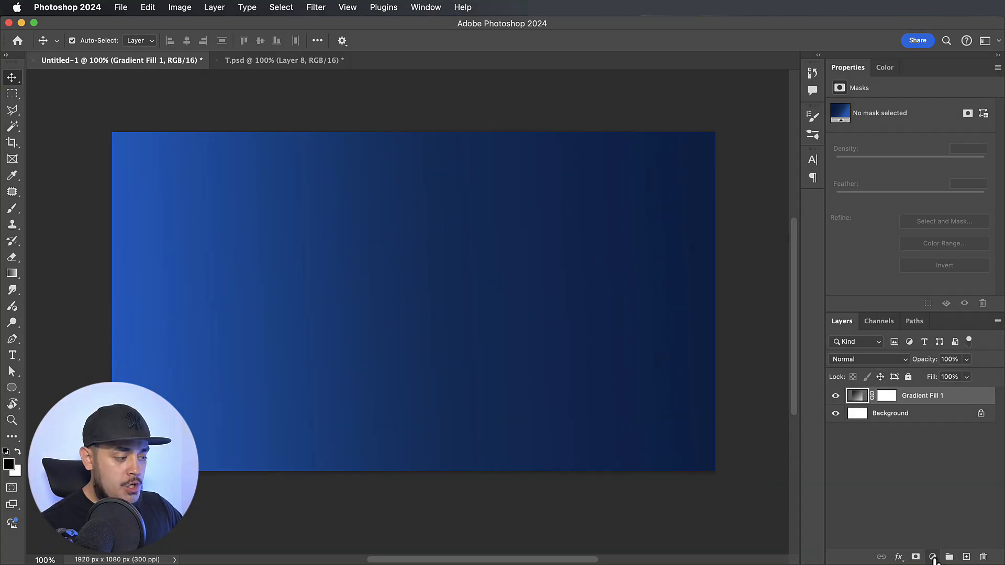
# Examine the Gradient Fill 1 layer's linear gradient settings and its middle and end color stops
pyautogui.click(932, 557)
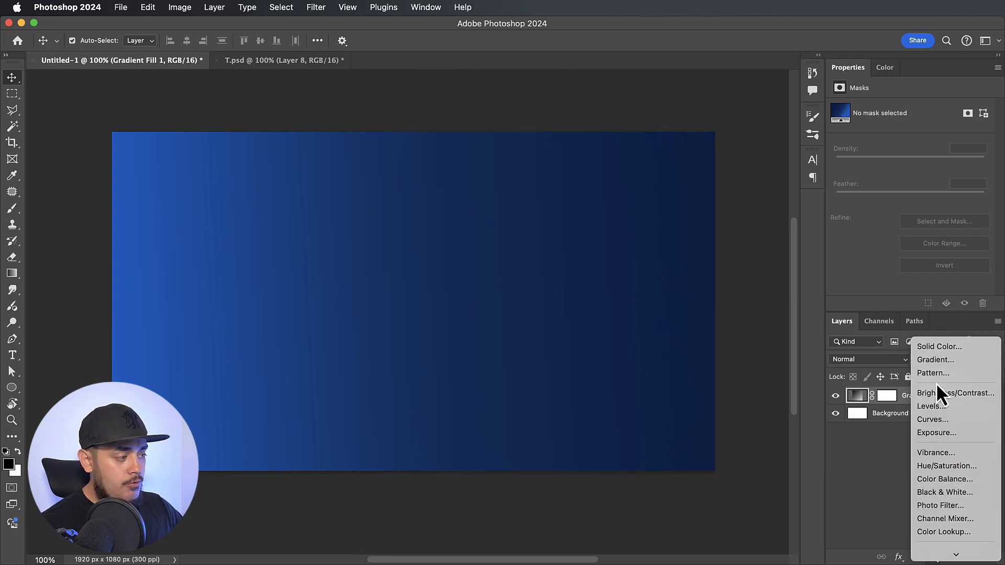
pyautogui.click(849, 463)
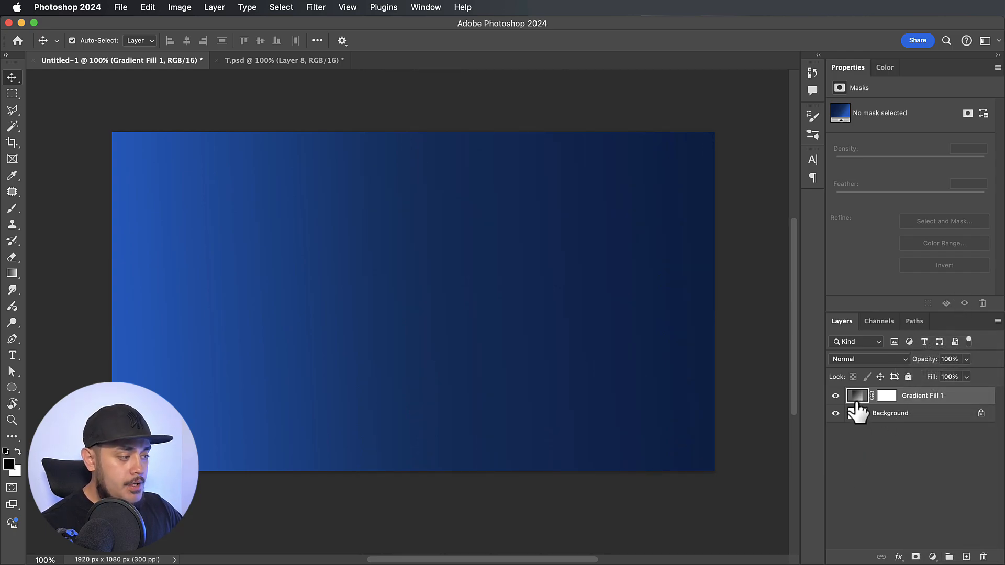
pyautogui.doubleClick(857, 398)
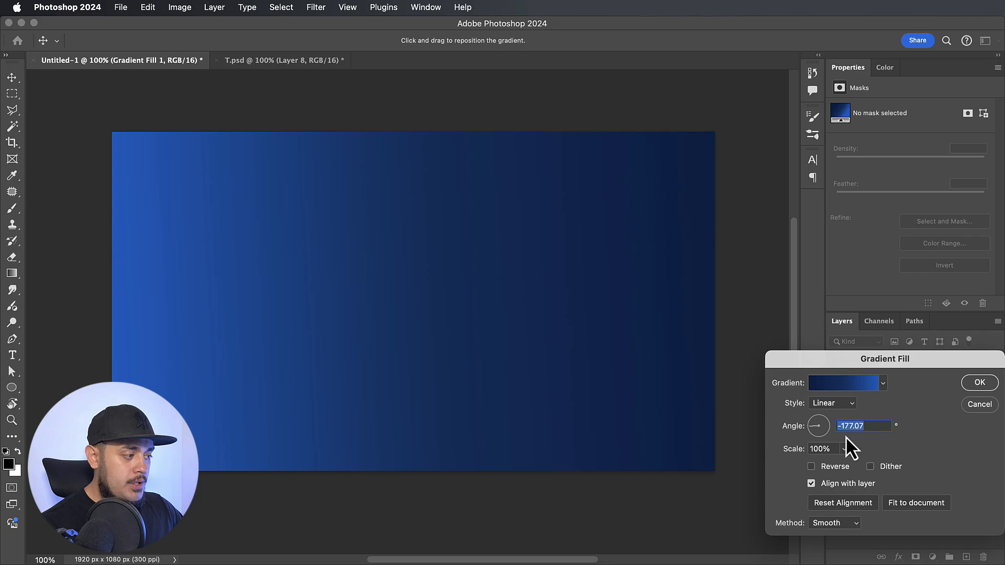
pyautogui.click(856, 391)
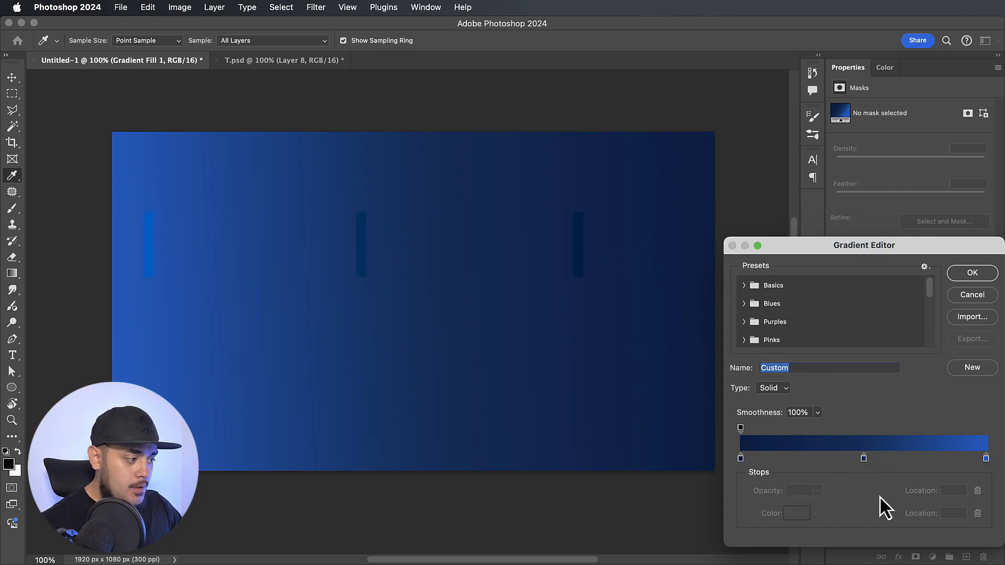
pyautogui.click(864, 458)
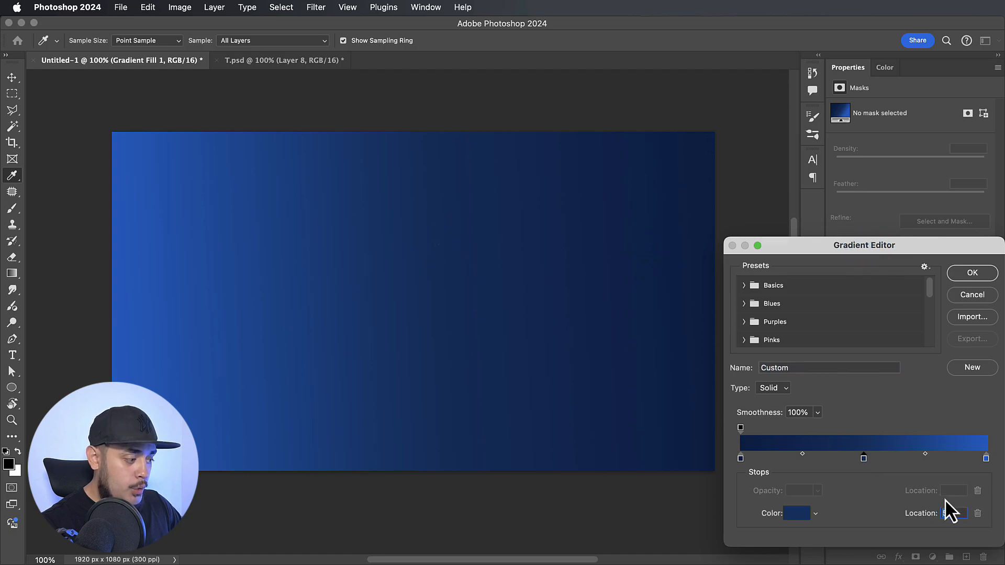
pyautogui.click(986, 459)
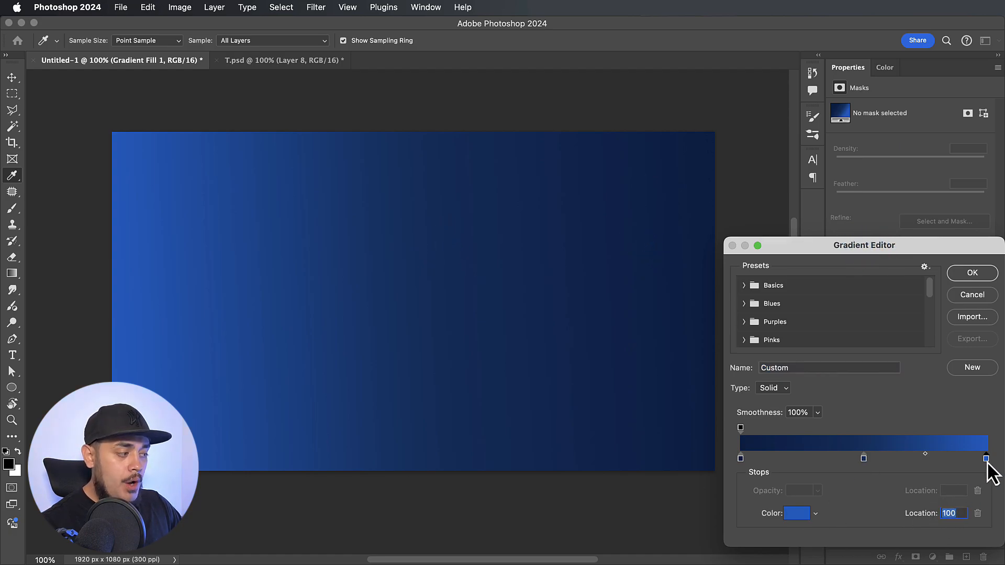
pyautogui.press('Return')
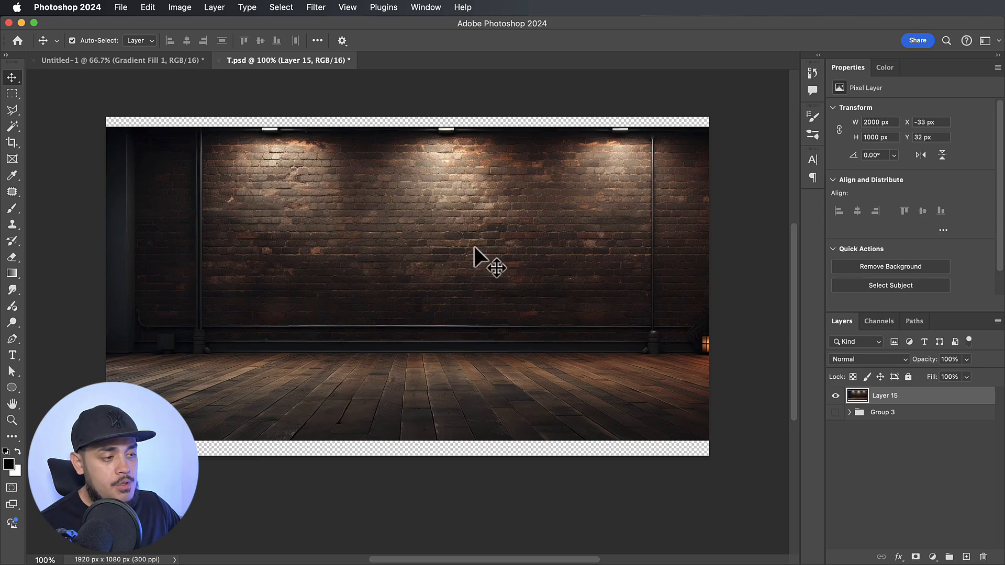
# Copy the brick wall image from T.psd into Untitled-1 over the canvas and convert it to a smart object
pyautogui.moveTo(449, 246); pyautogui.dragTo(166, 60)
pyautogui.moveTo(472, 285); pyautogui.dragTo(502, 288)
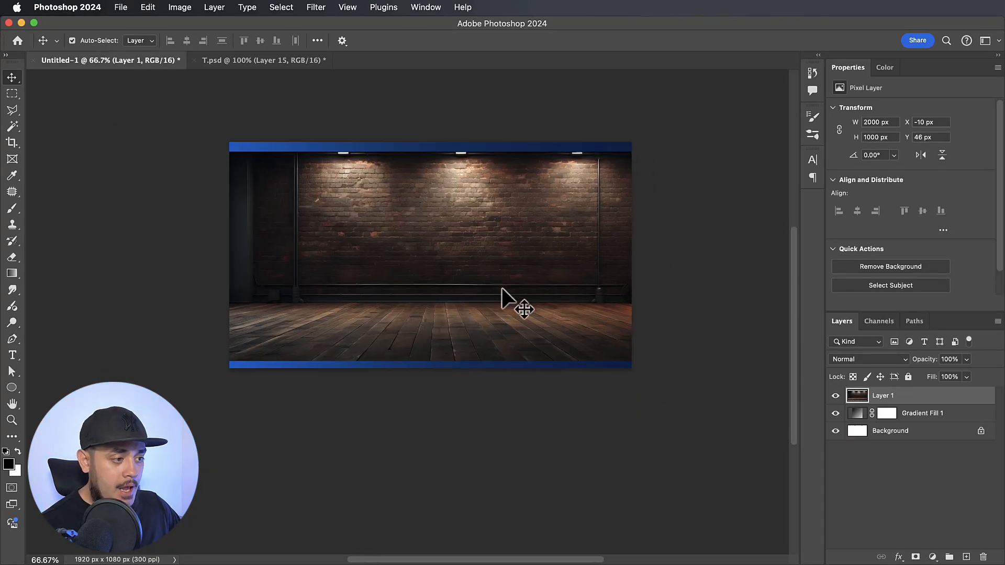
pyautogui.rightClick(946, 397)
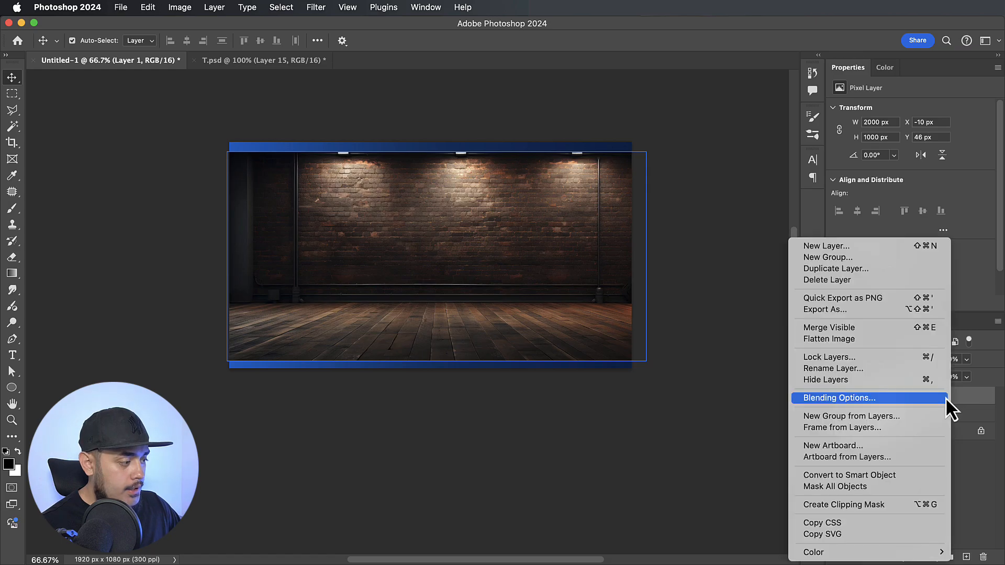
pyautogui.click(894, 478)
pyautogui.scroll(2, 635, 327)
pyautogui.hscroll(2, 624, 314)
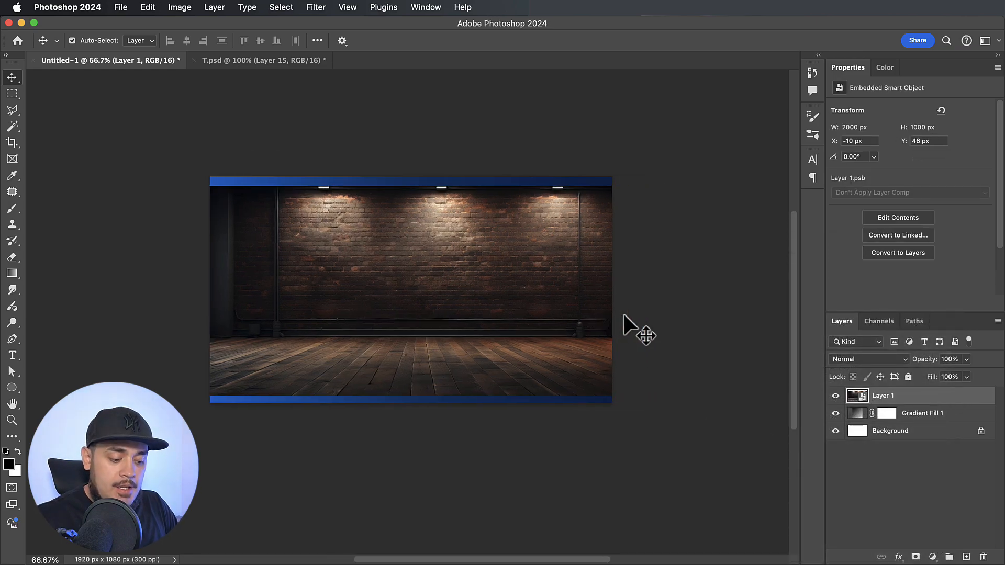
# Scale the brick wall smart object to about 191% and position it so that only the bricks cover the canvas
pyautogui.press('super+t')
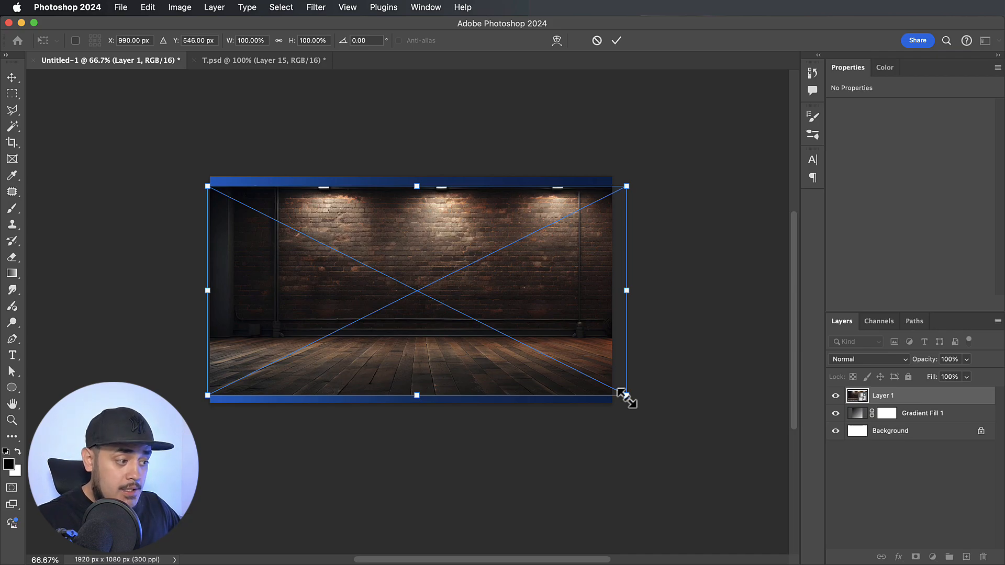
pyautogui.moveTo(627, 398); pyautogui.dragTo(725, 481)
pyautogui.moveTo(542, 288); pyautogui.dragTo(527, 308)
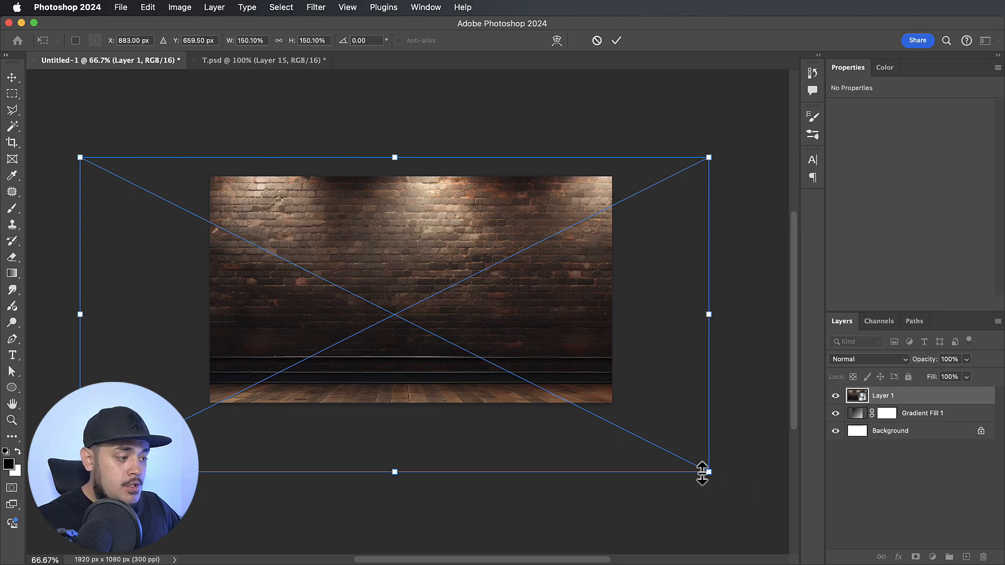
pyautogui.moveTo(708, 472); pyautogui.dragTo(769, 503)
pyautogui.scroll(-3, 580, 391)
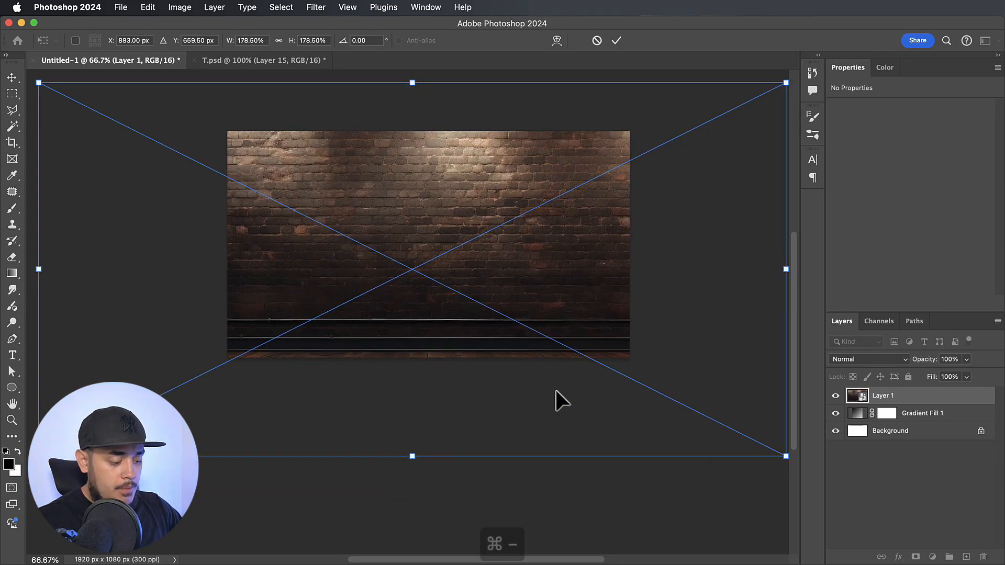
pyautogui.press('super+minus')
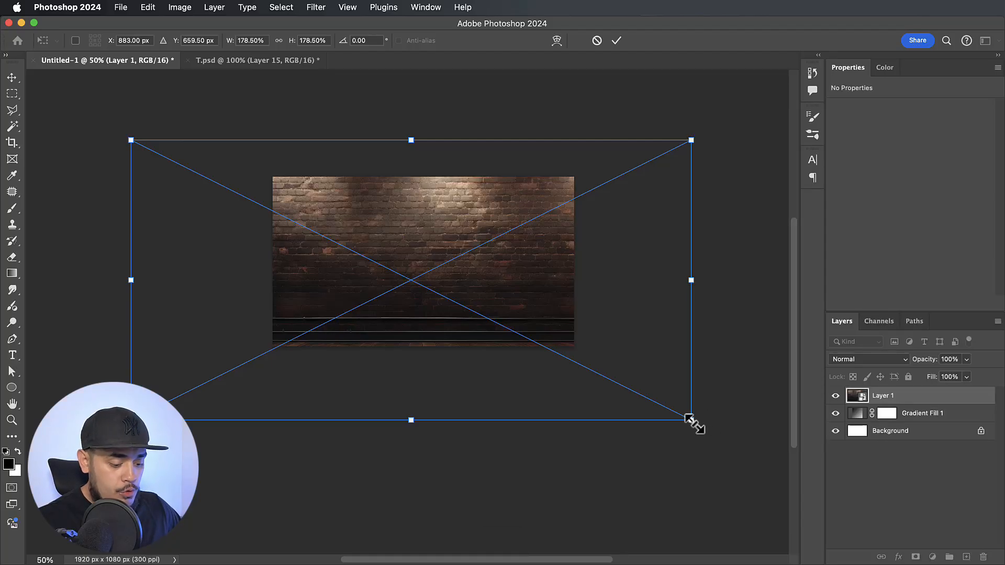
pyautogui.moveTo(692, 421); pyautogui.dragTo(744, 478)
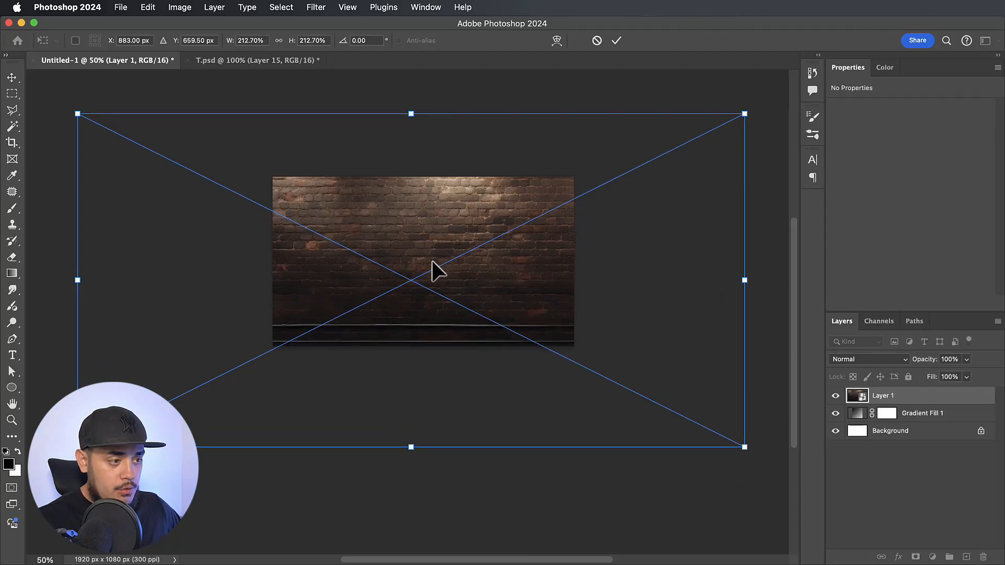
pyautogui.moveTo(433, 269); pyautogui.dragTo(431, 298)
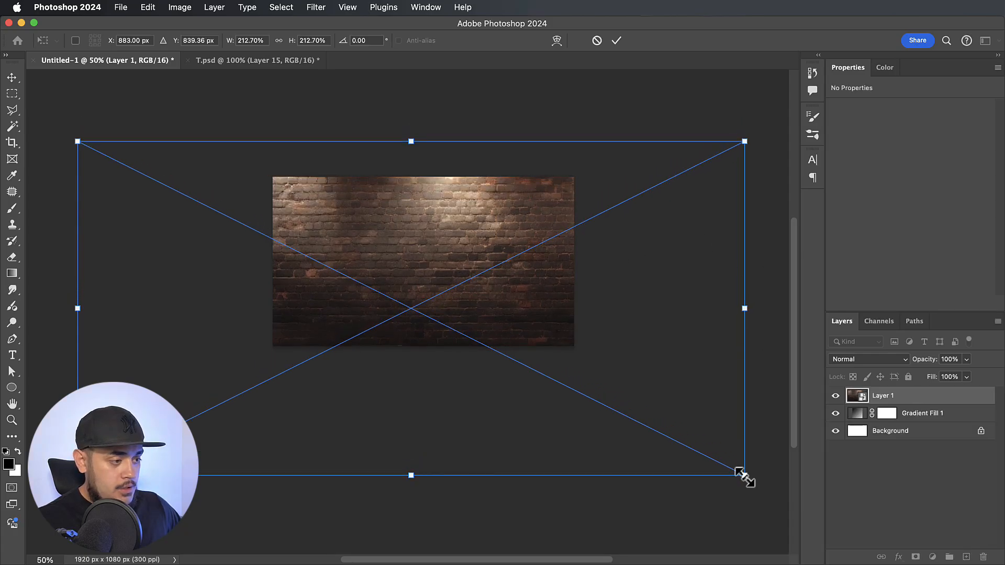
pyautogui.moveTo(742, 475); pyautogui.dragTo(677, 442)
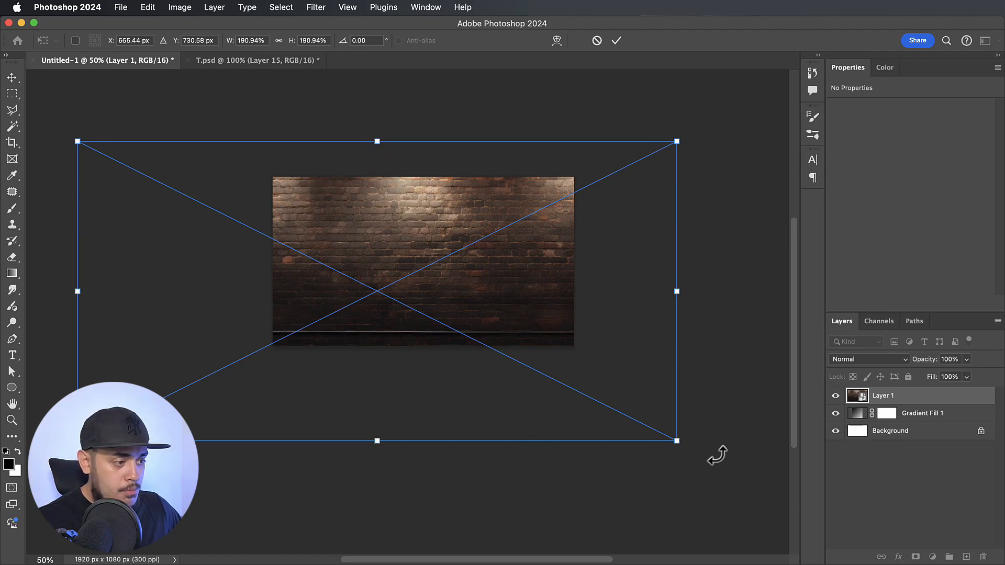
pyautogui.moveTo(413, 240); pyautogui.dragTo(444, 258)
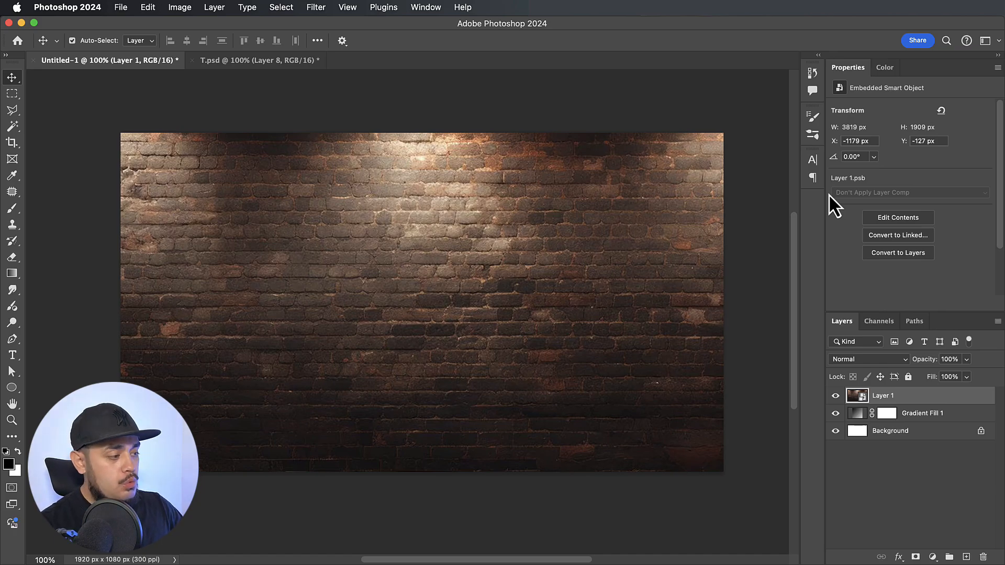
# Apply a Gaussian Blur with a 4.0 pixel radius to the brick wall layer and lower the layer's opacity
pyautogui.click(316, 8)
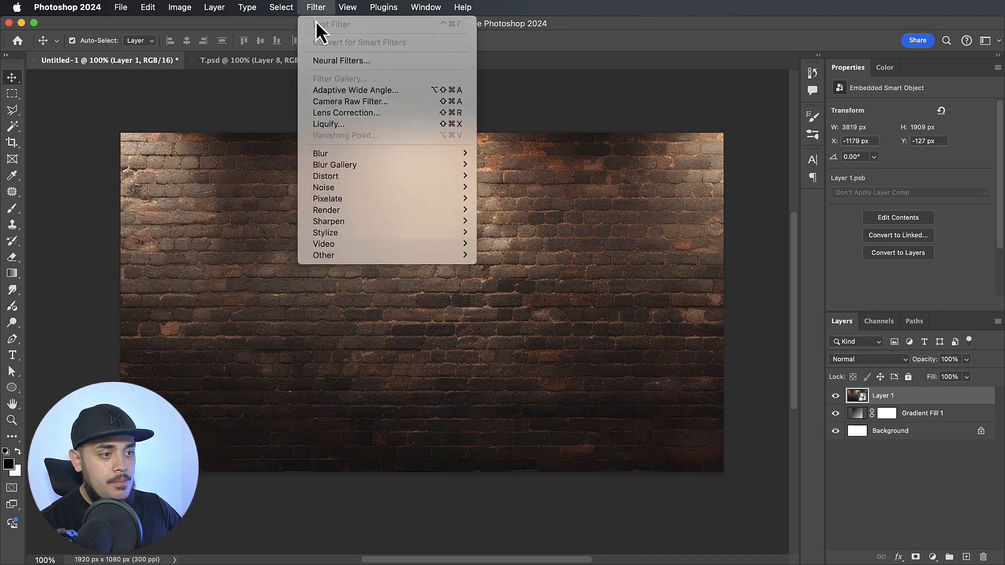
pyautogui.moveTo(357, 153)
pyautogui.click(536, 199)
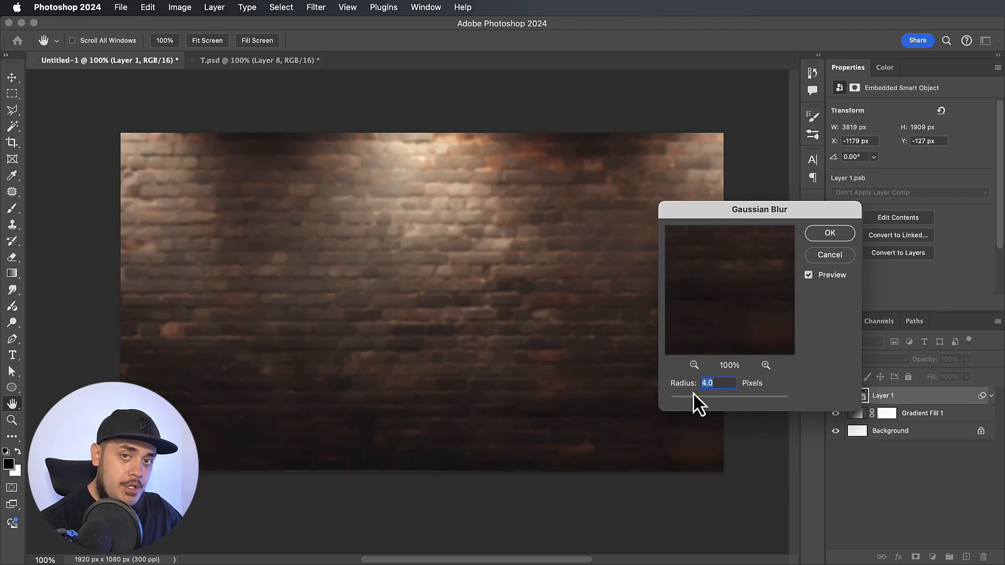
pyautogui.click(819, 234)
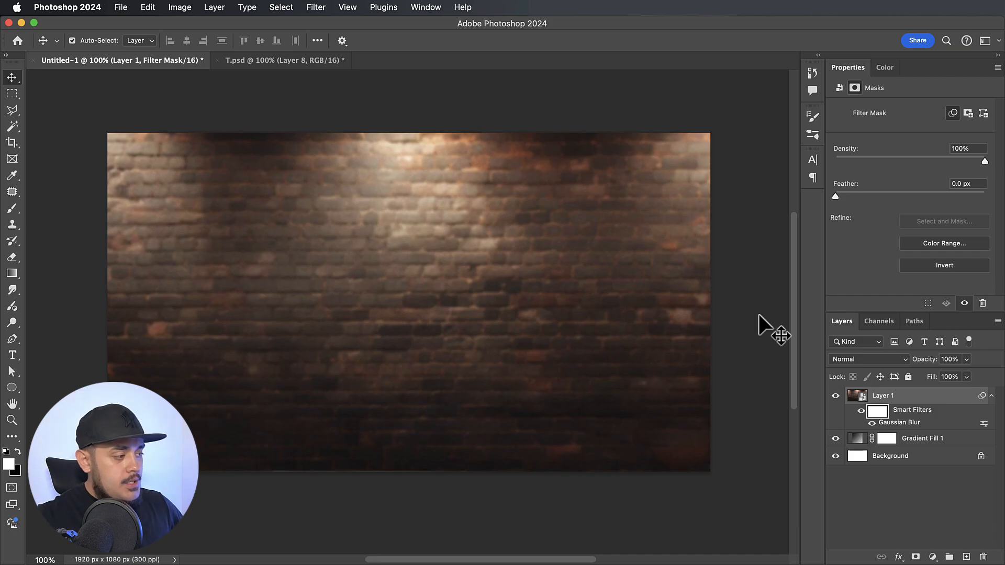
pyautogui.moveTo(924, 361); pyautogui.dragTo(876, 366)
# Copy the grey grunge texture from T.psd into Untitled-1 and position it to cover the whole canvas
pyautogui.hscroll(-1, 473, 154)
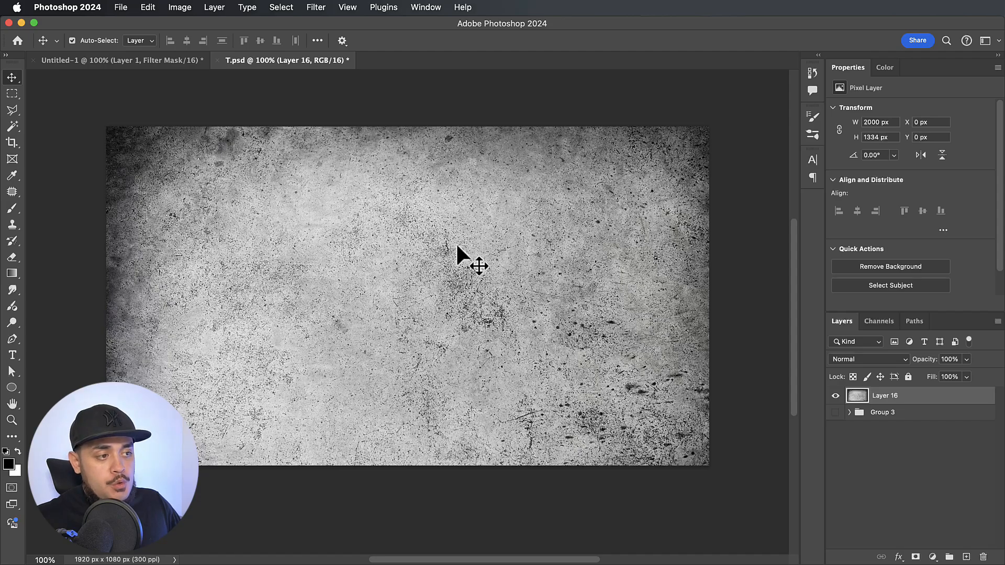
pyautogui.moveTo(456, 243); pyautogui.dragTo(402, 290)
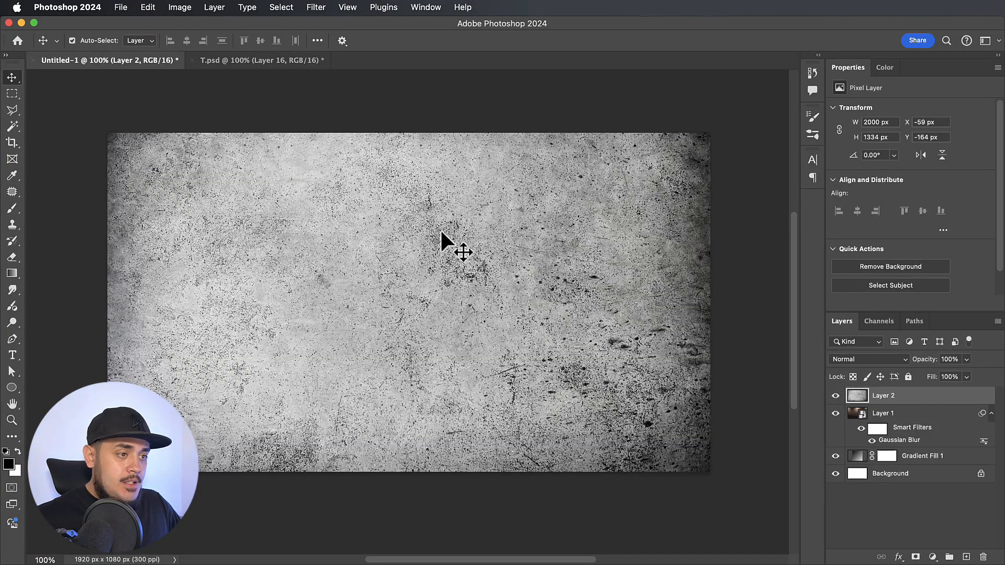
pyautogui.moveTo(445, 231); pyautogui.dragTo(443, 276)
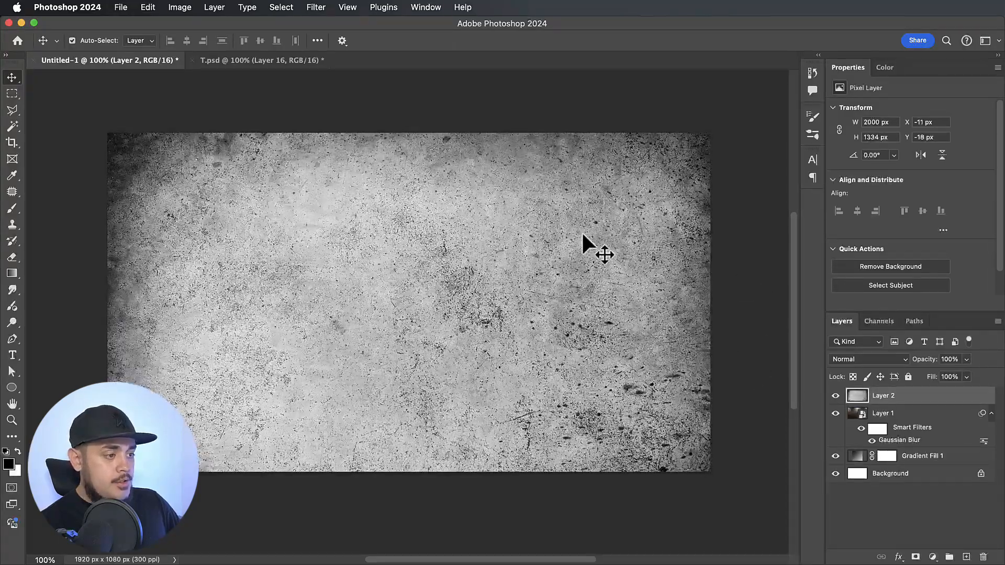
# Set the grunge texture layer's blend mode to Overlay and reduce its opacity
pyautogui.click(904, 361)
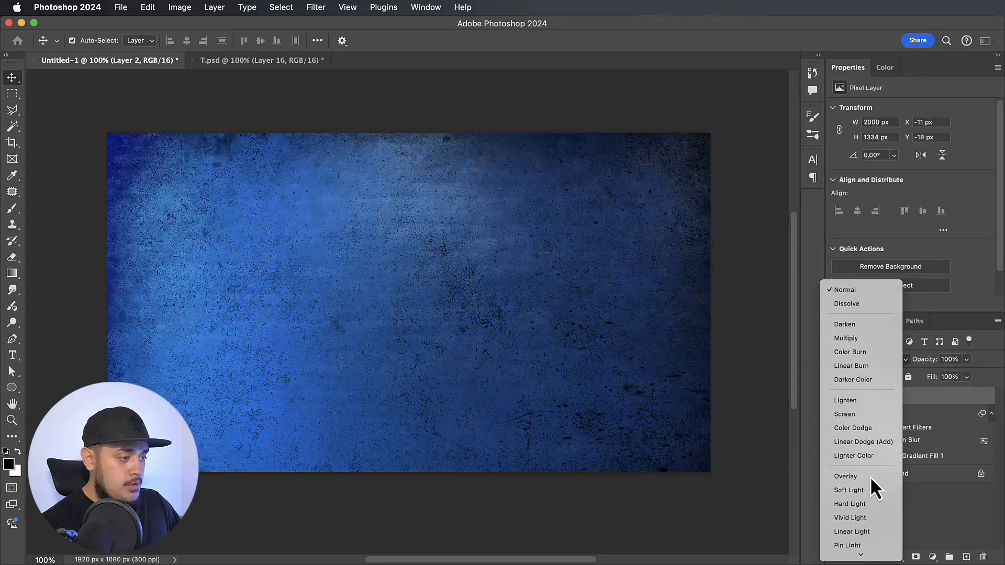
pyautogui.click(870, 477)
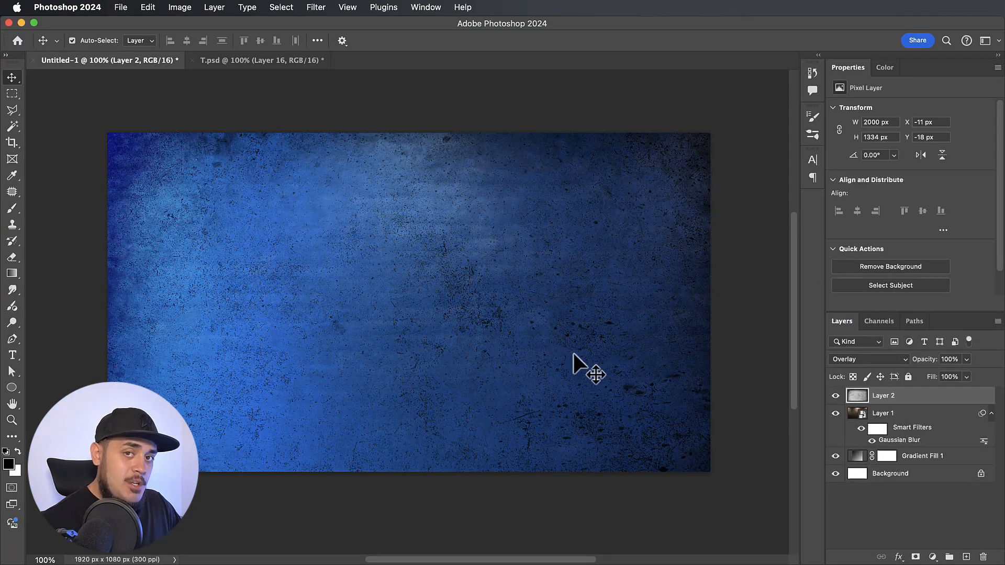
pyautogui.moveTo(937, 367); pyautogui.dragTo(902, 370)
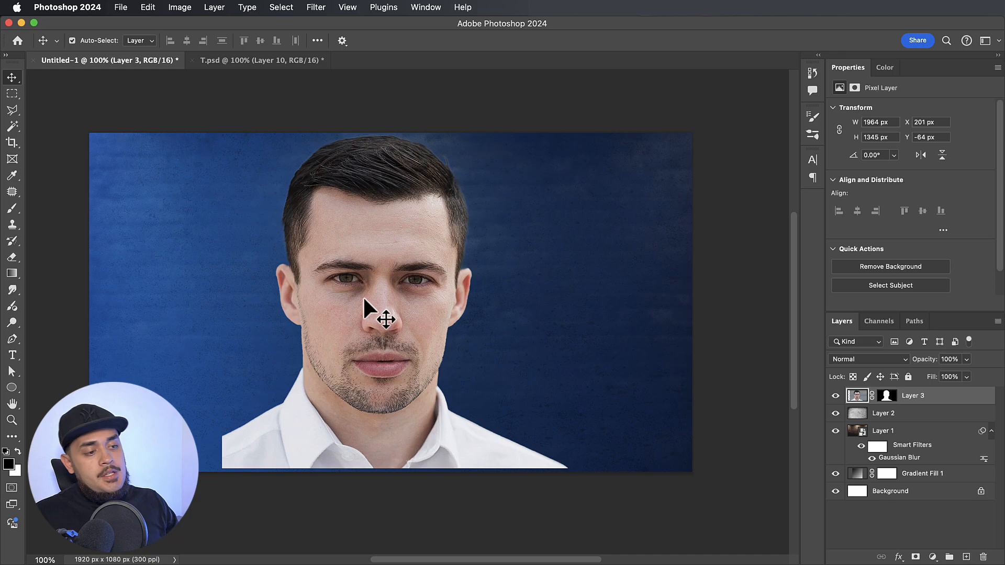
# Move the man's cutout portrait to the left side of the canvas, leaving the right half free
pyautogui.moveTo(366, 302); pyautogui.dragTo(234, 304)
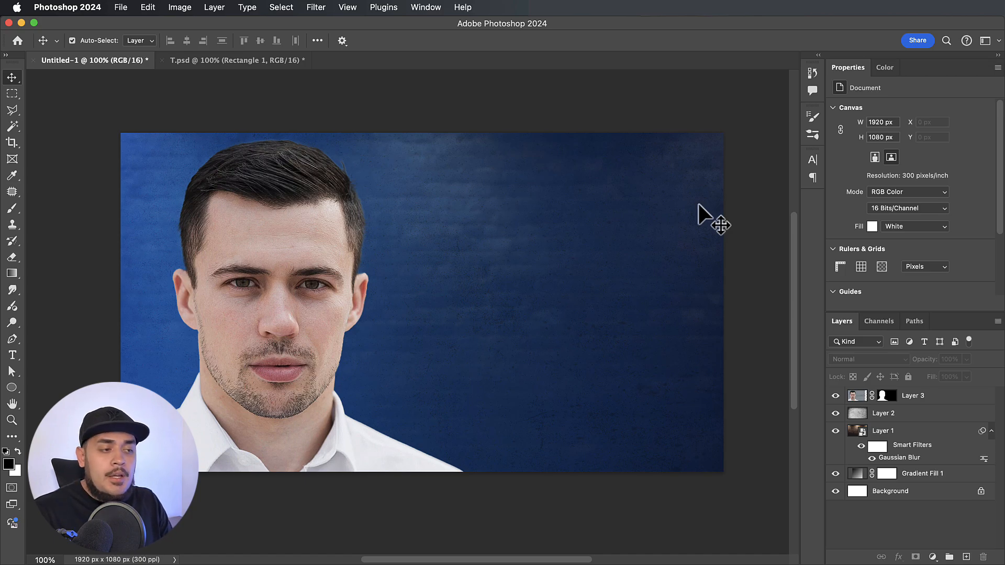
pyautogui.scroll(-1, 698, 203)
pyautogui.hscroll(1, 698, 203)
# Draw a white rectangle shape about 814 × 244 px on the blue background to the right of the man's face
pyautogui.click(16, 389)
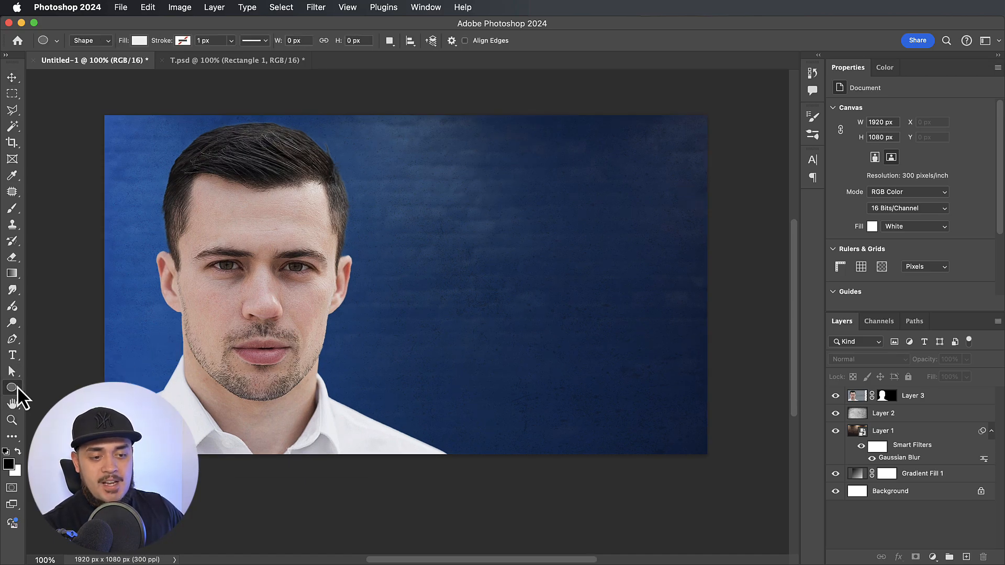
pyautogui.rightClick(17, 389)
pyautogui.click(52, 387)
pyautogui.moveTo(399, 249); pyautogui.dragTo(654, 325)
pyautogui.moveTo(655, 326); pyautogui.dragTo(654, 326)
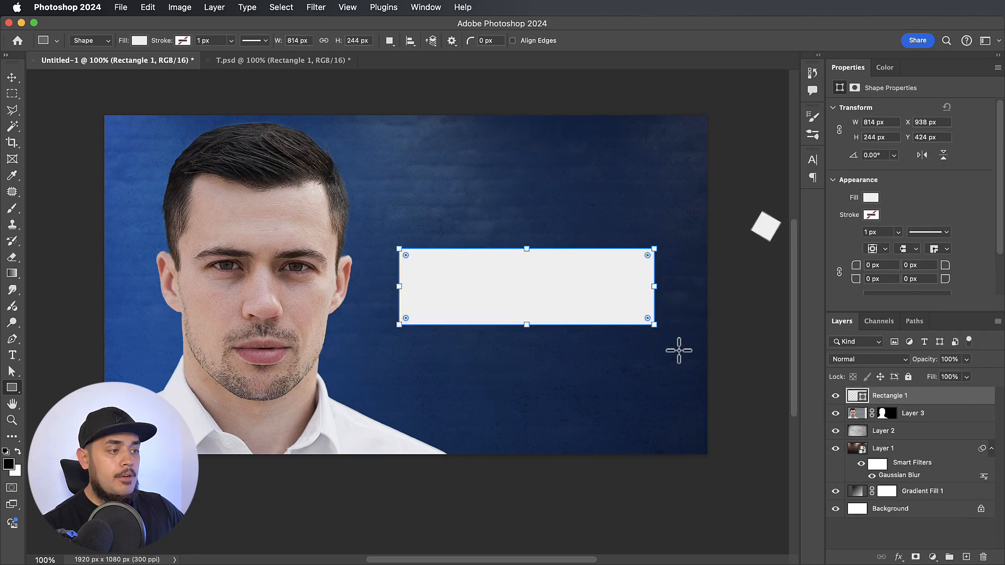
# Link the white rectangle's corner radii and round all four corners to 37 px
pyautogui.scroll(2, 498, 343)
pyautogui.hscroll(2, 501, 345)
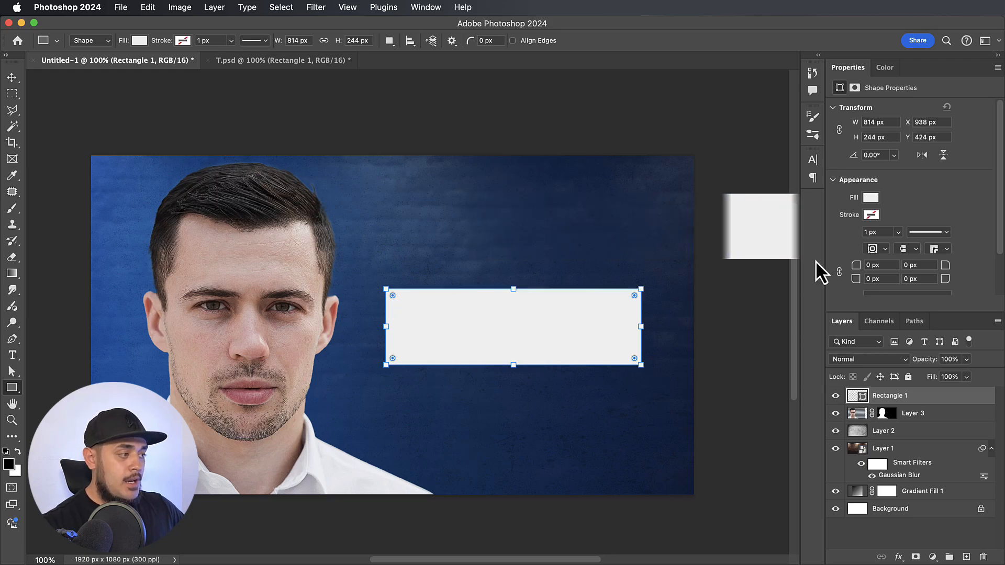
pyautogui.click(839, 275)
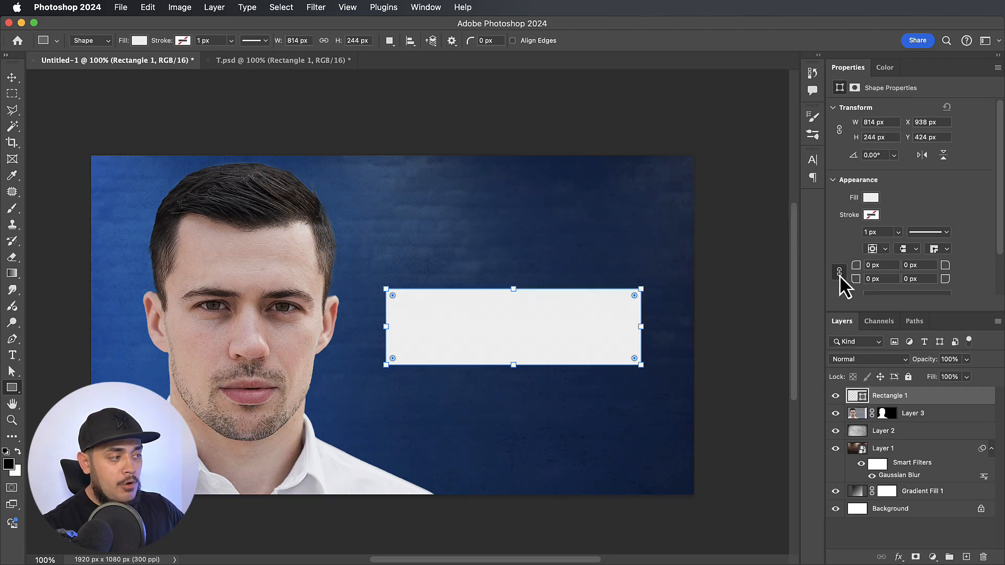
pyautogui.click(871, 267)
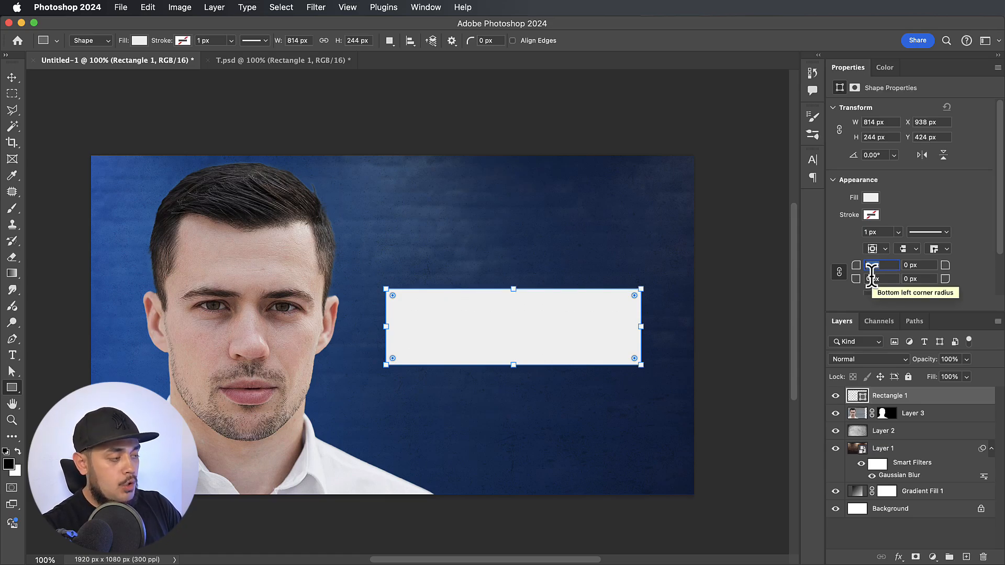
pyautogui.write('37')
pyautogui.press('Return')
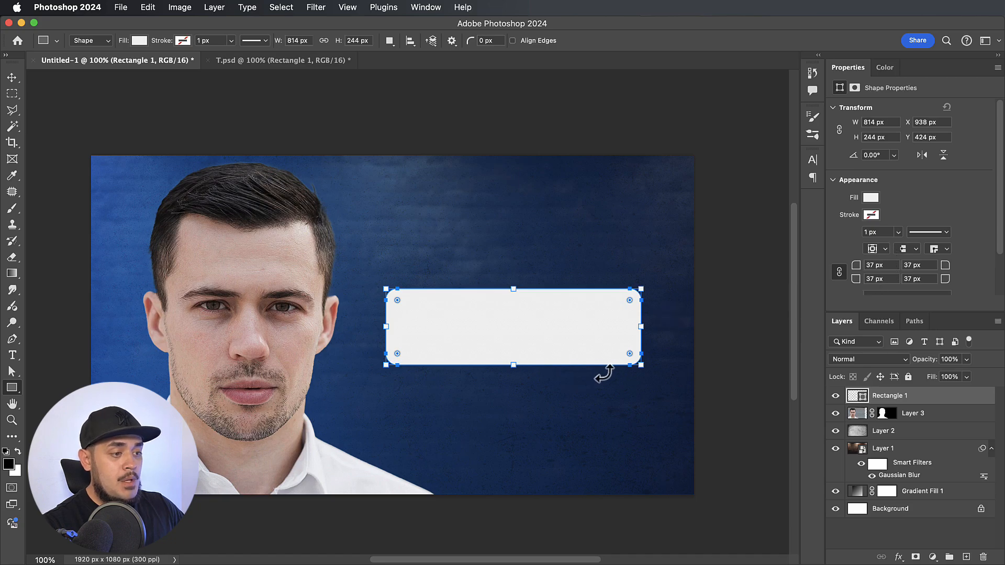
pyautogui.press('v')
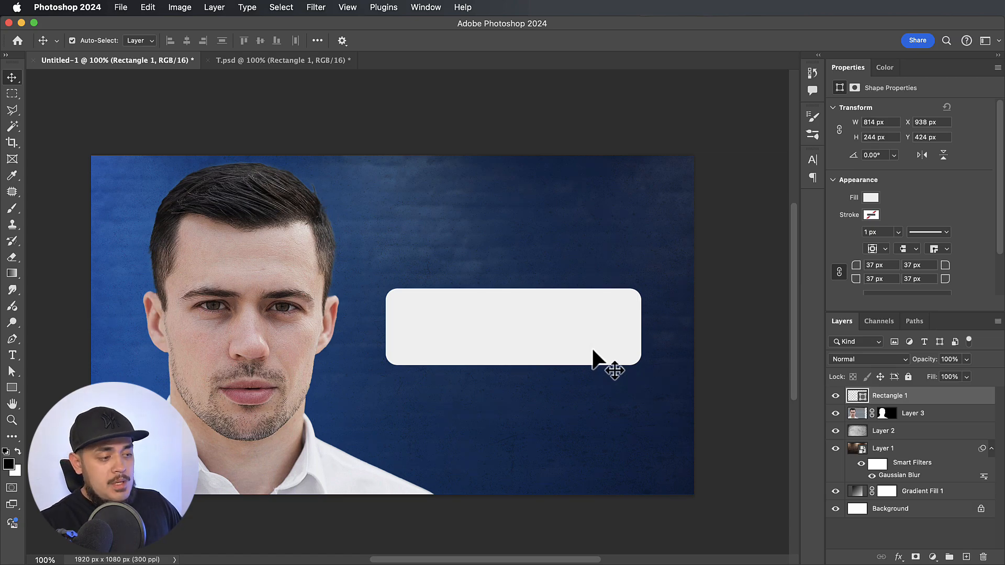
# Move the rounded white box higher beside the man's face, to a Y position of 313 px
pyautogui.moveTo(593, 350); pyautogui.dragTo(591, 311)
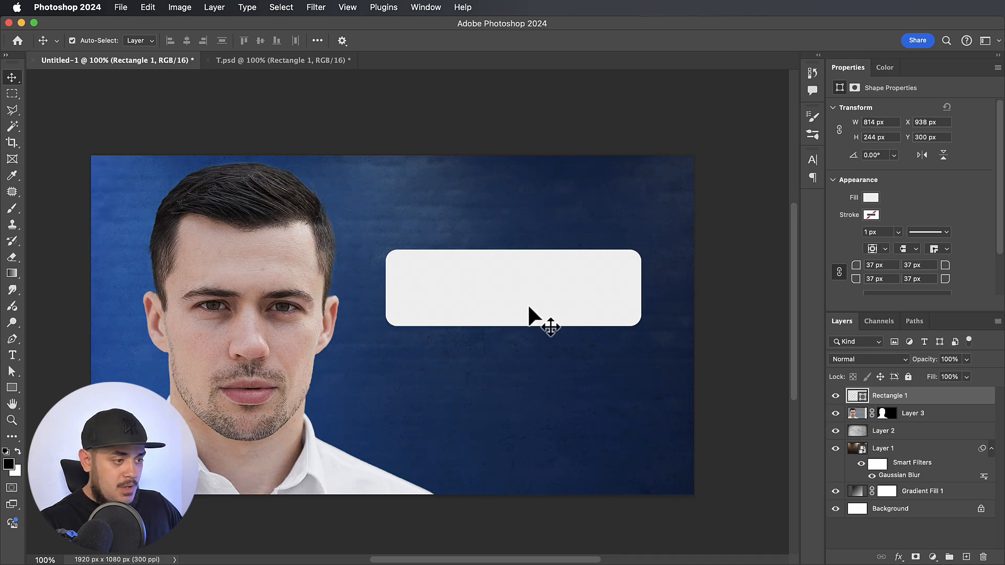
pyautogui.moveTo(532, 316); pyautogui.dragTo(530, 312)
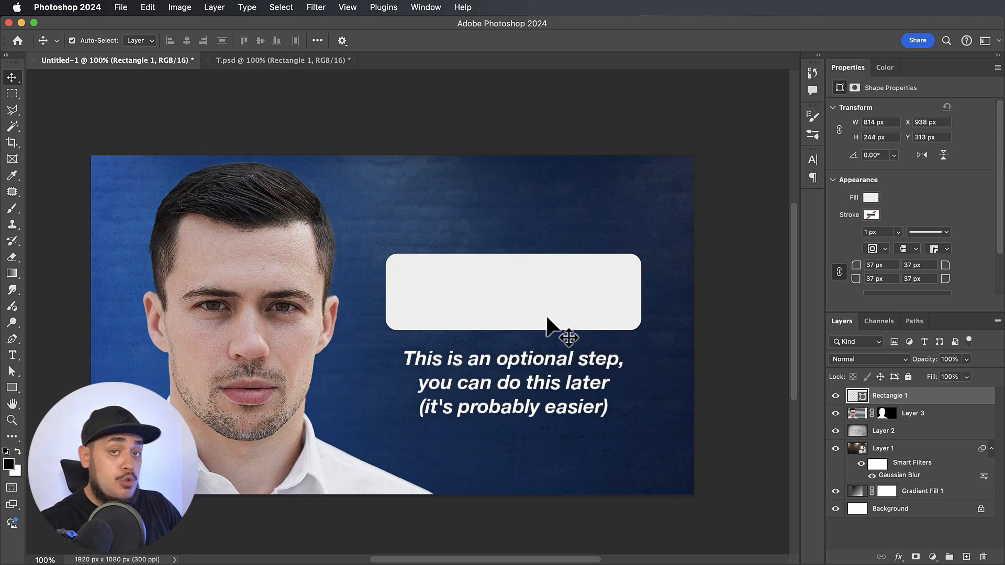
# Duplicate the rounded white box layer twice and hide both copies
pyautogui.press('super')
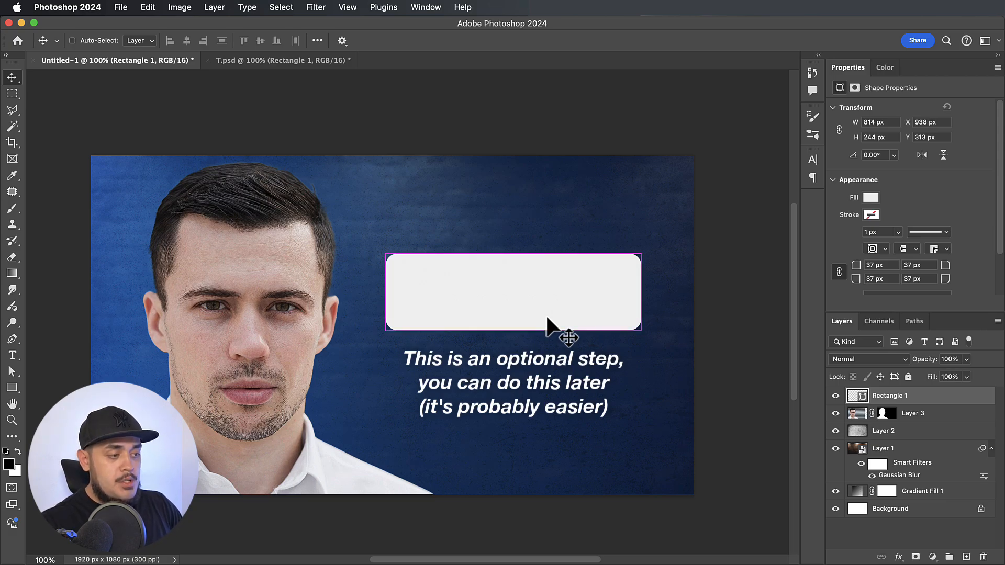
pyautogui.press('super+j')
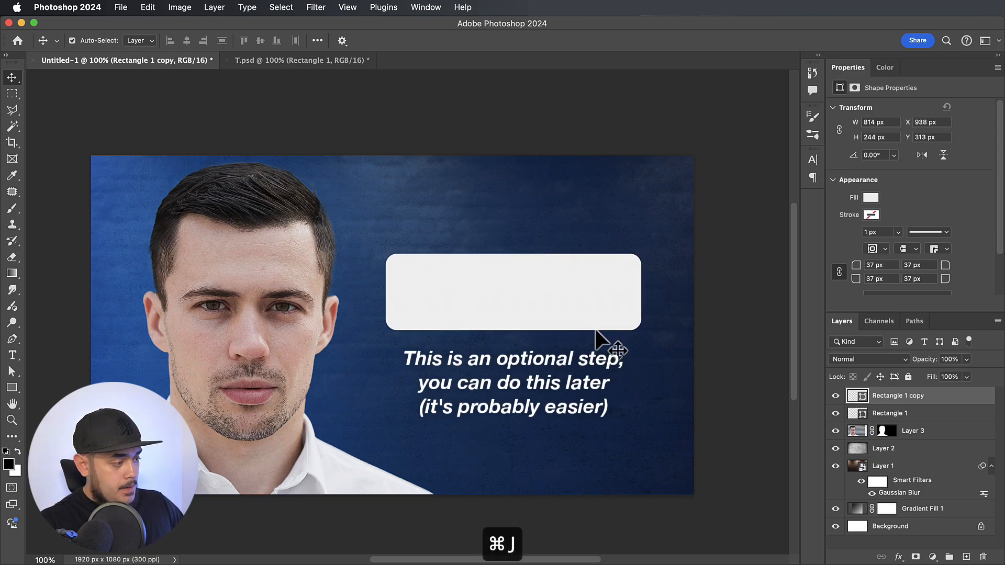
pyautogui.press('super')
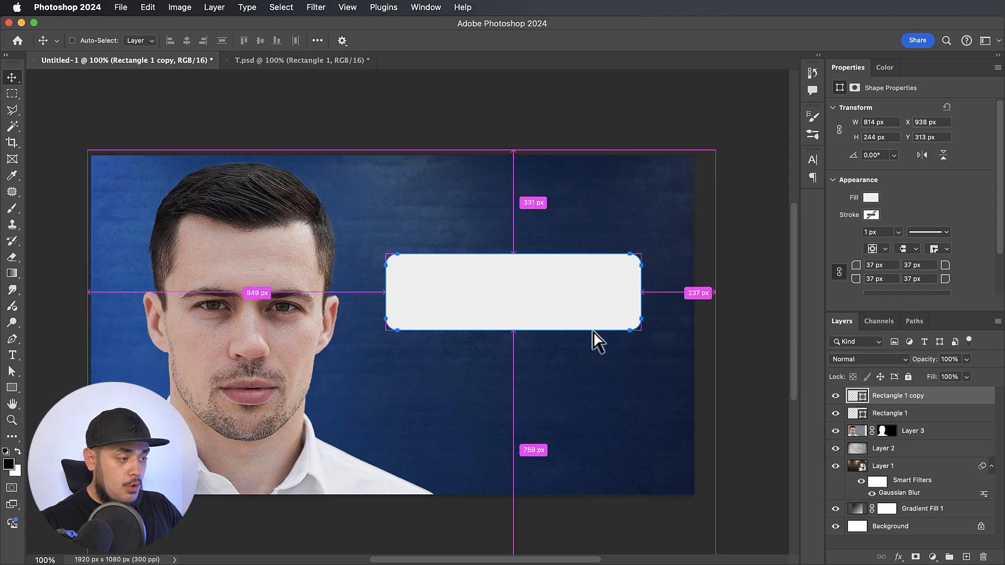
pyautogui.press('super+j')
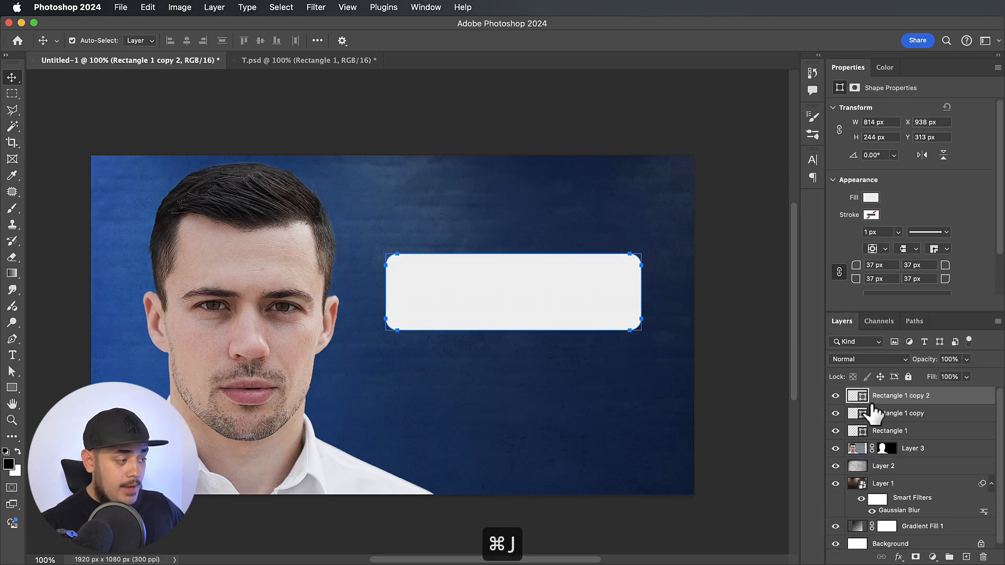
pyautogui.click(838, 400)
pyautogui.click(835, 414)
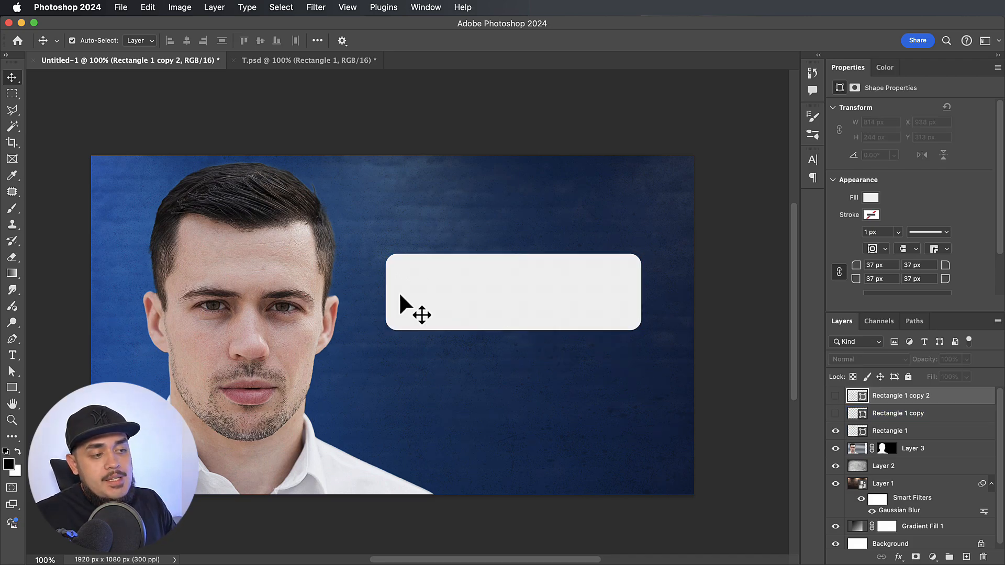
# Position the PayPal logo at the left end of the white box, at about X 983 px, Y 388 px
pyautogui.press('super+z')
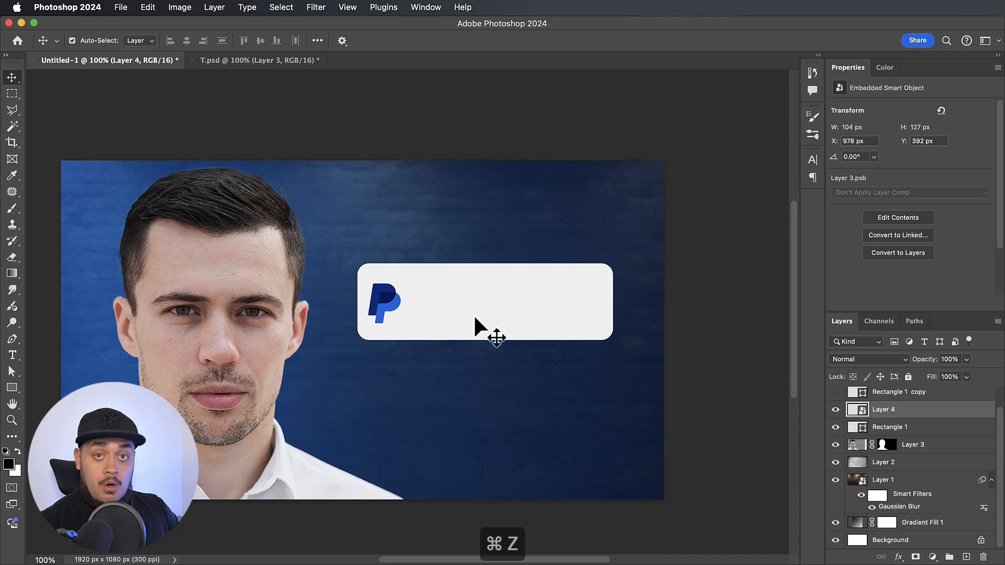
pyautogui.moveTo(388, 301)
pyautogui.mouseDown()
pyautogui.moveTo(408, 295)
pyautogui.moveTo(392, 294)
pyautogui.moveTo(395, 305)
pyautogui.mouseUp()
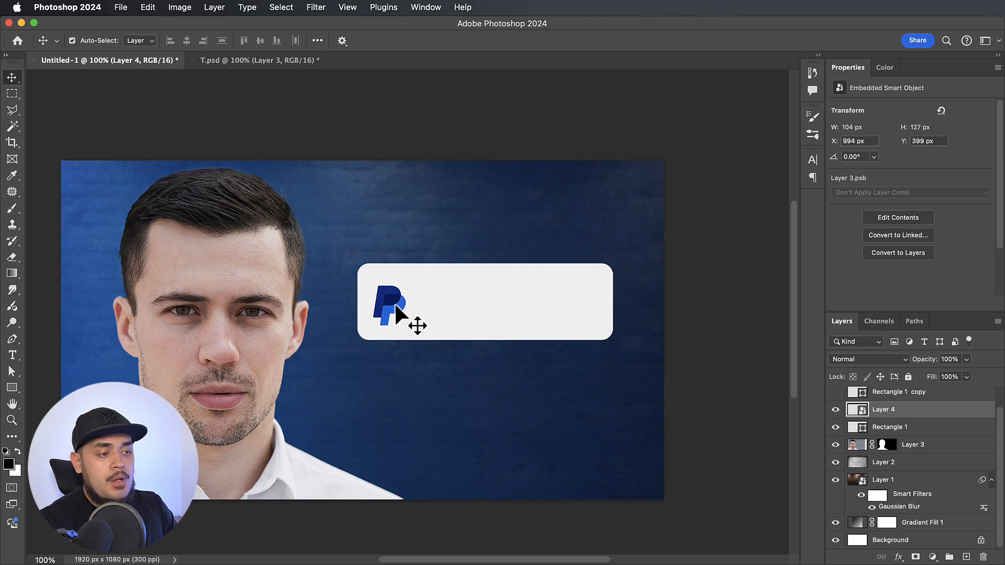
pyautogui.moveTo(392, 310); pyautogui.dragTo(372, 294)
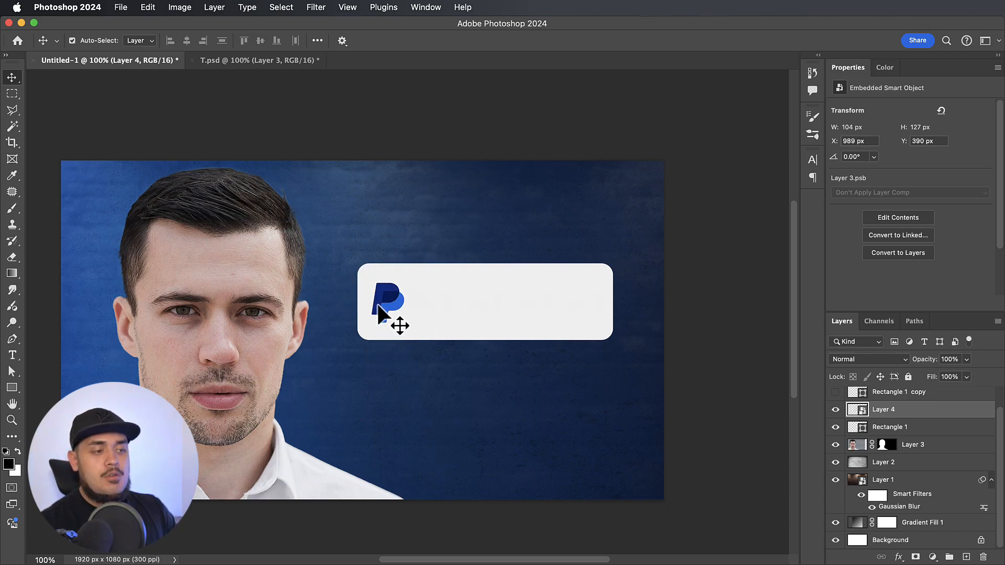
pyautogui.moveTo(375, 304)
pyautogui.mouseDown()
pyautogui.moveTo(385, 299)
pyautogui.moveTo(373, 303)
pyautogui.mouseUp()
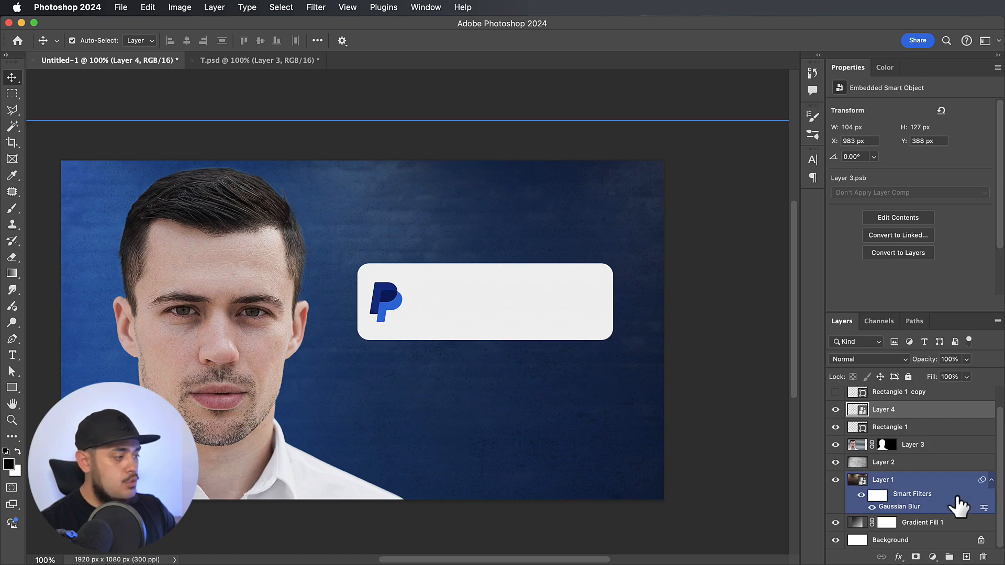
# Draw a rectangle about 161 × 174 px around the PayPal logo and place its layer beneath the logo layer
pyautogui.moveTo(12, 387); pyautogui.dragTo(41, 397)
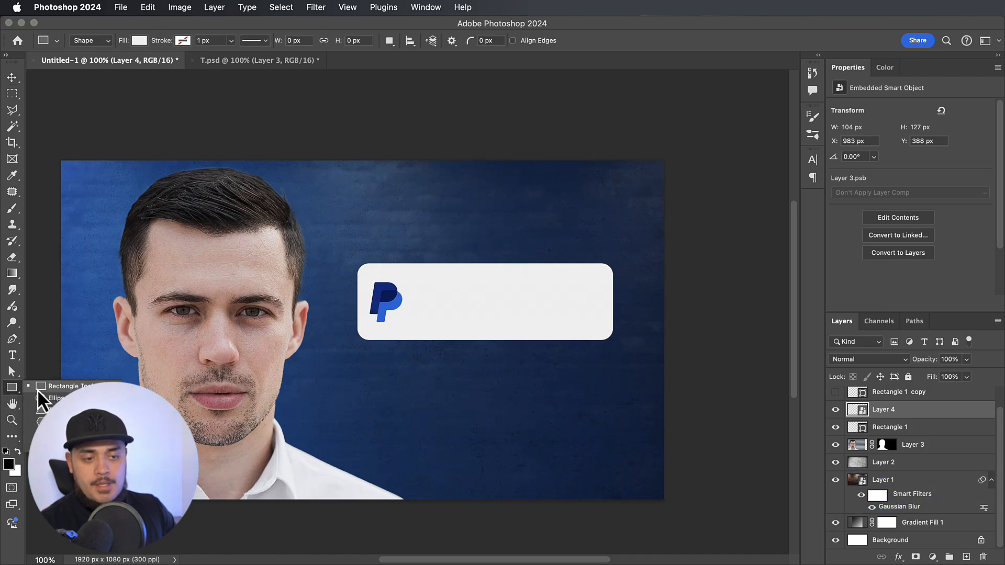
pyautogui.click(63, 390)
pyautogui.moveTo(365, 276); pyautogui.dragTo(415, 331)
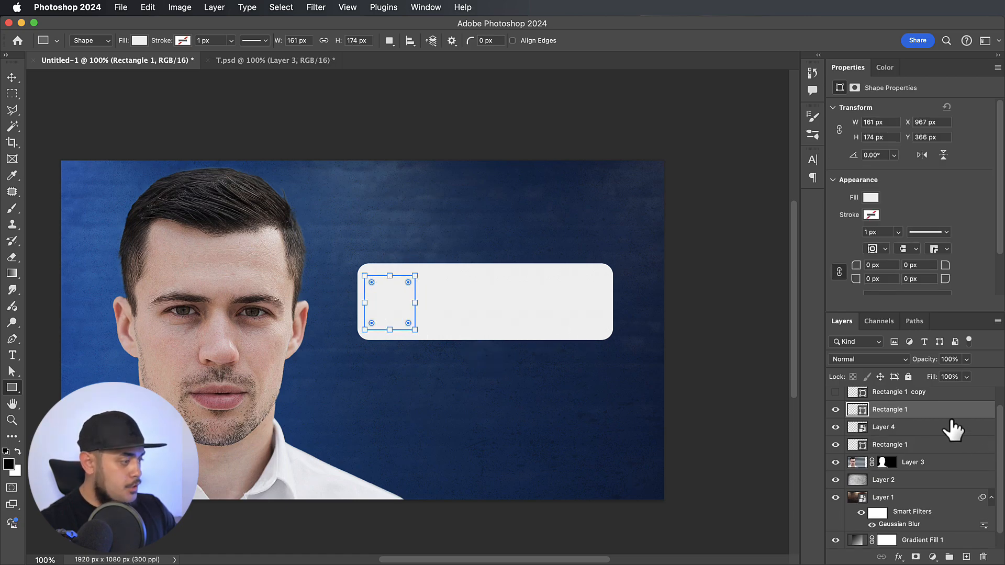
pyautogui.moveTo(939, 413); pyautogui.dragTo(923, 439)
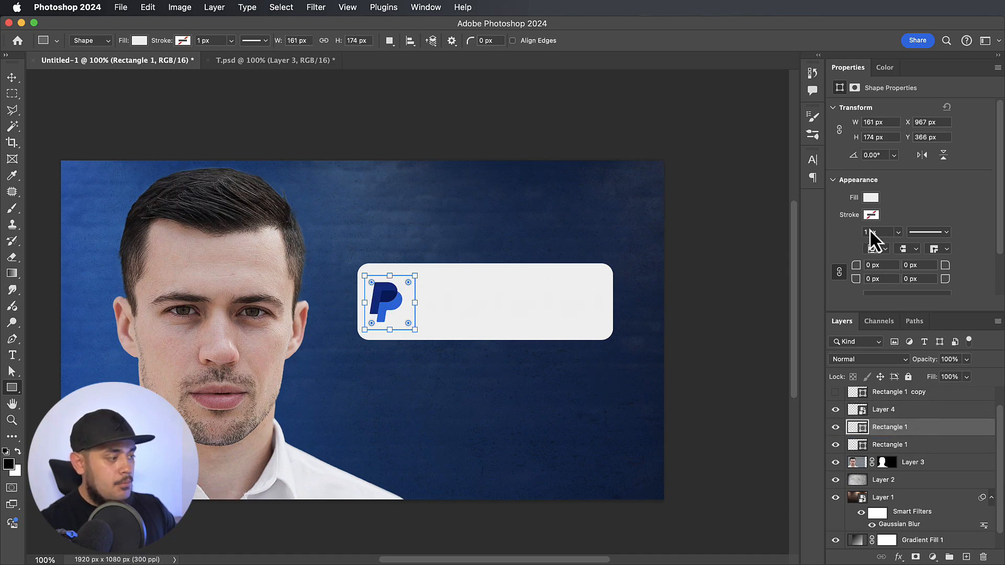
# Add a drop shadow to the small rectangle behind the PayPal logo with its spread reduced to 39%
pyautogui.doubleClick(967, 432)
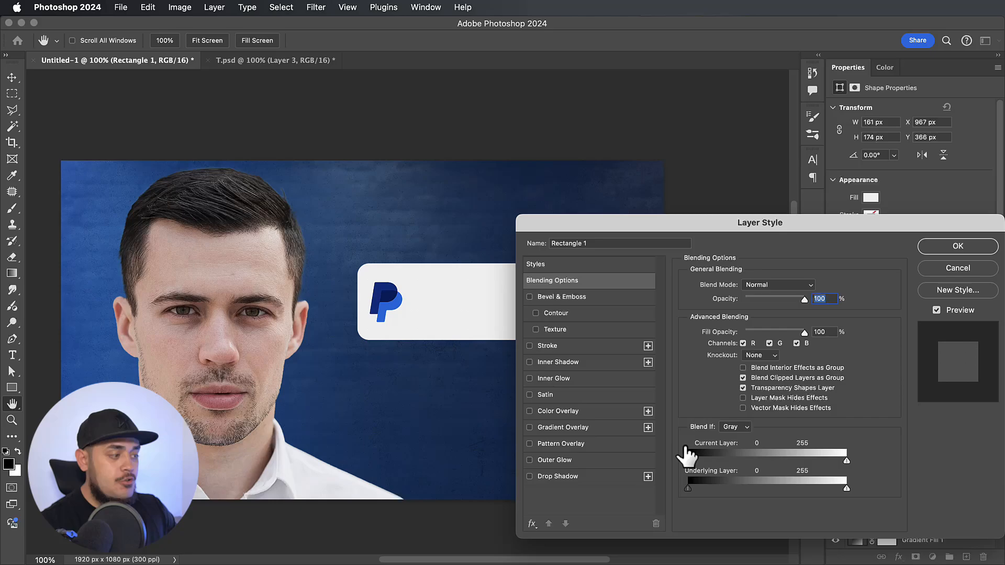
pyautogui.click(530, 477)
pyautogui.click(557, 477)
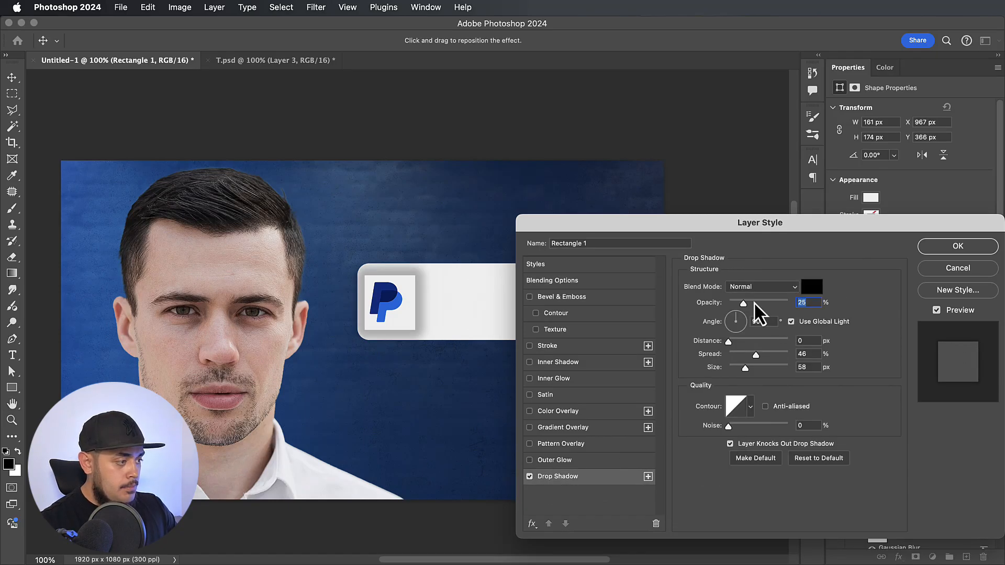
pyautogui.moveTo(755, 355); pyautogui.dragTo(751, 355)
pyautogui.click(959, 246)
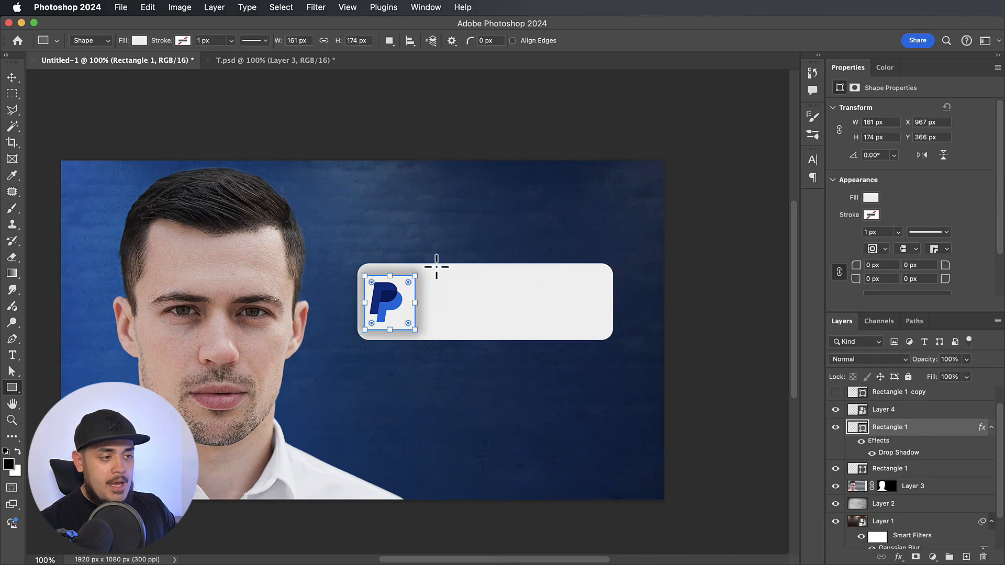
# Round all four corners of the small rectangle behind the logo to 35 px and center the PayPal logo on it
pyautogui.press('v')
pyautogui.click(461, 313)
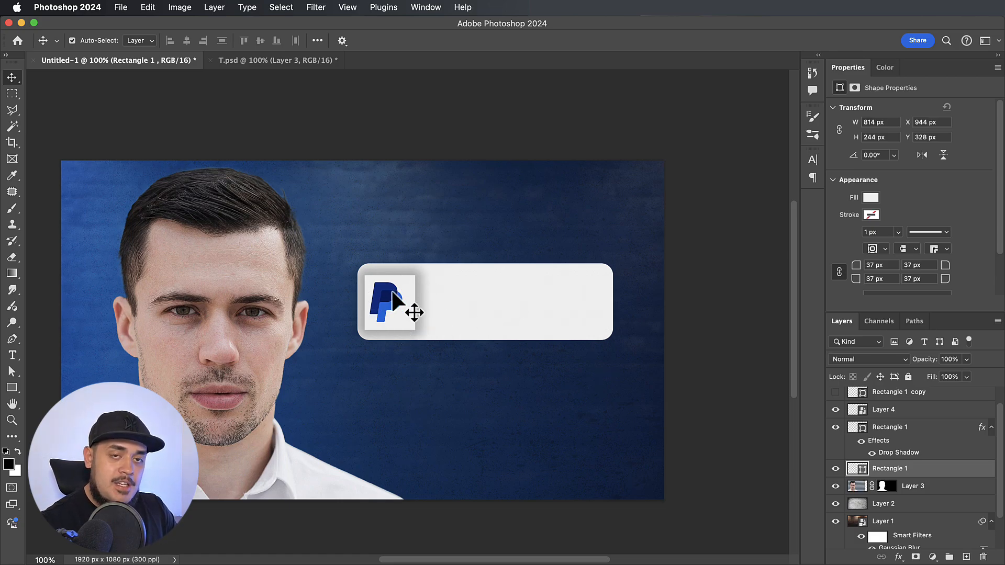
pyautogui.click(409, 297)
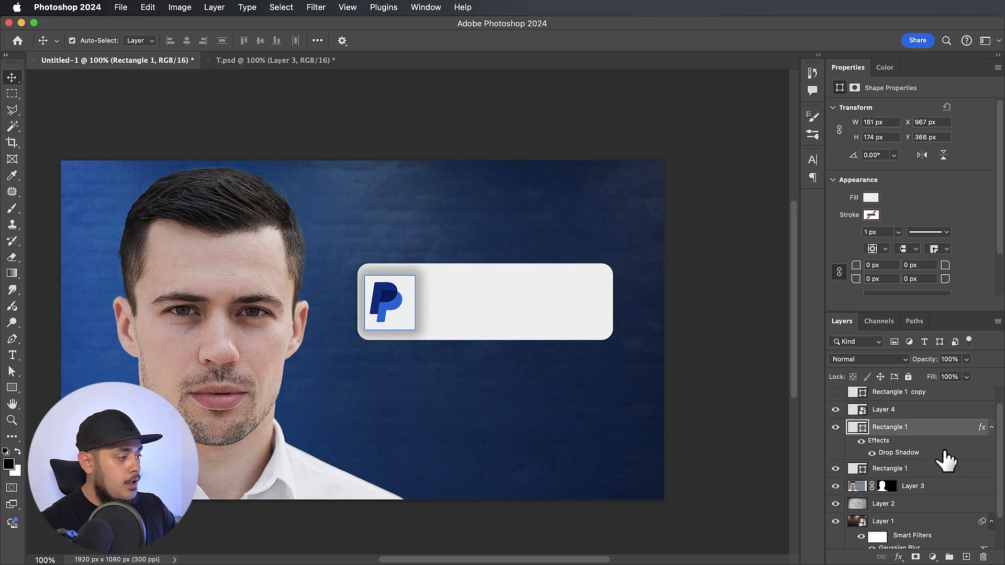
pyautogui.click(882, 230)
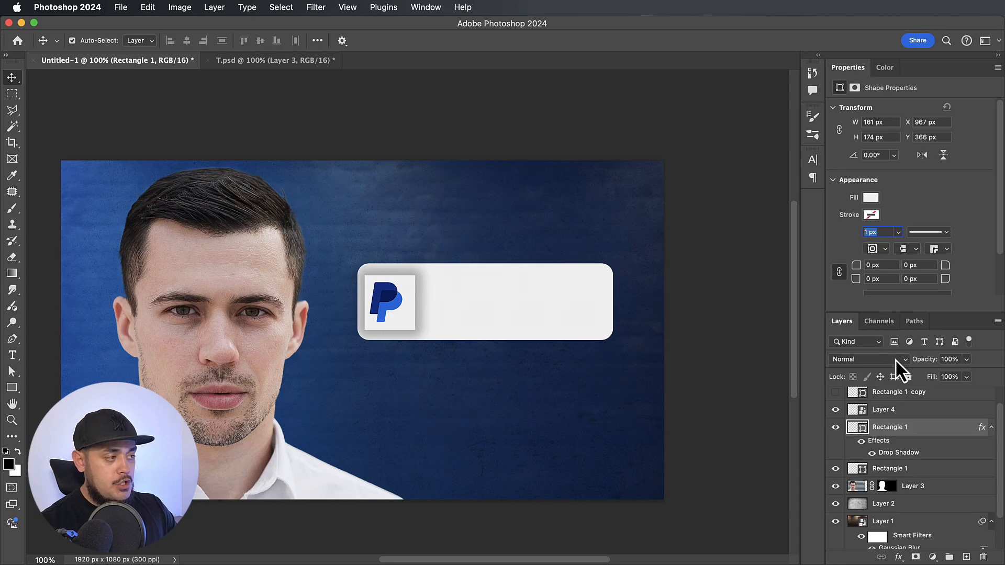
pyautogui.click(884, 264)
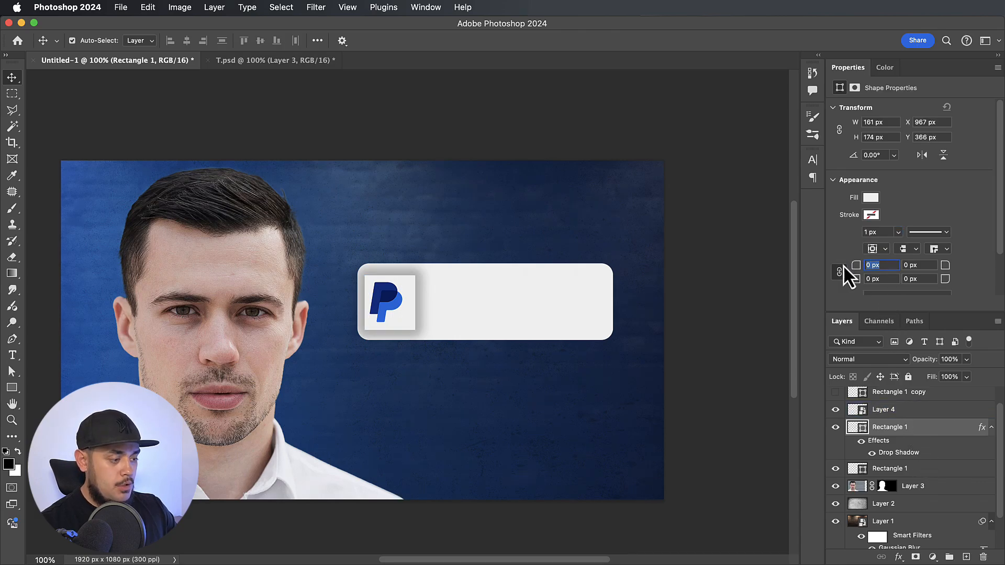
pyautogui.write('50')
pyautogui.press('Return')
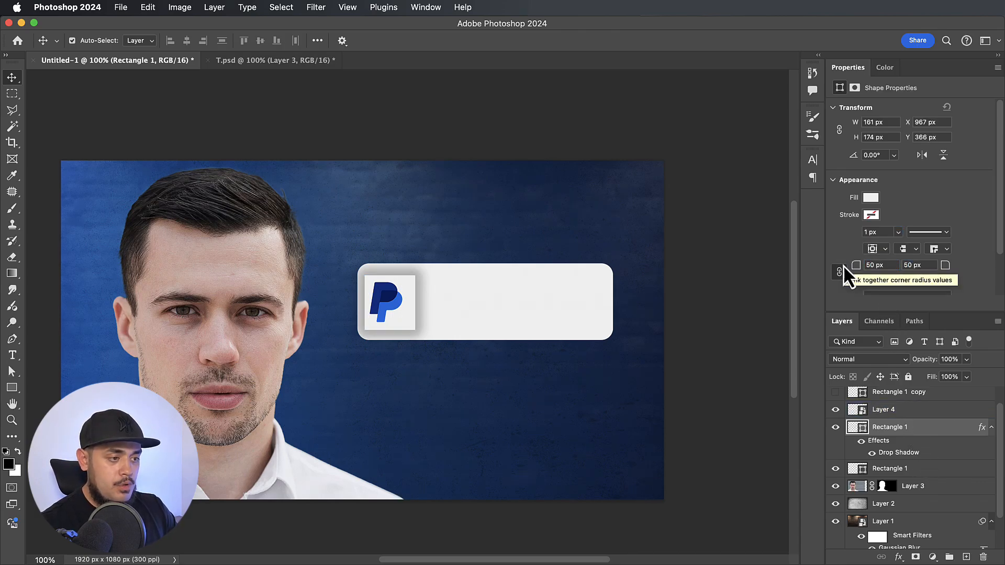
pyautogui.click(841, 268)
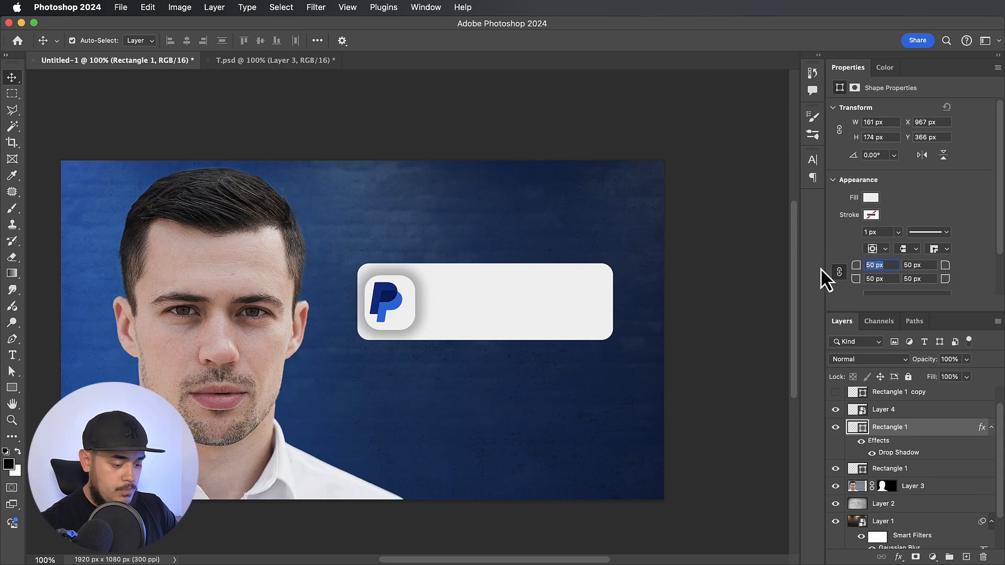
pyautogui.write('35')
pyautogui.press('Return')
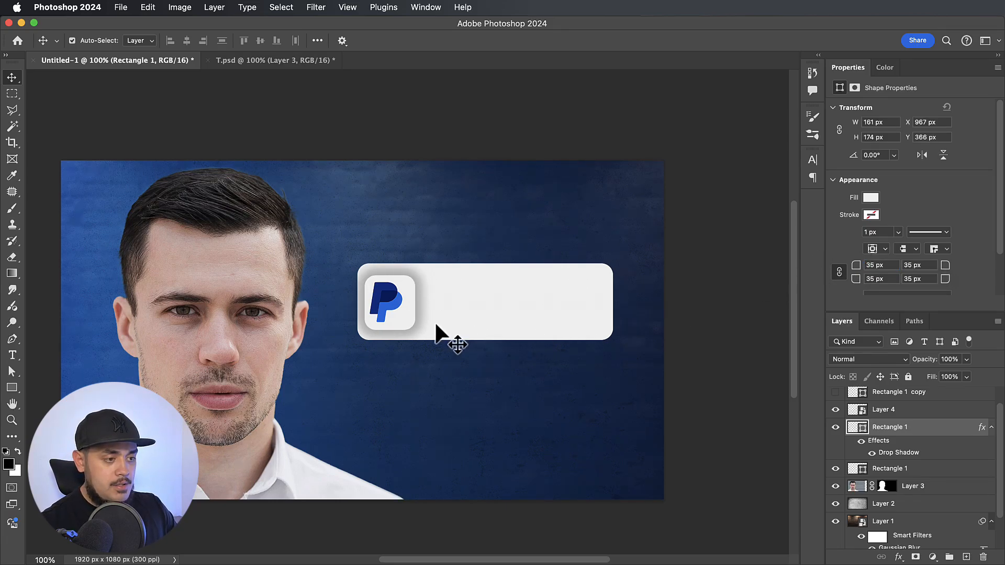
pyautogui.moveTo(380, 297); pyautogui.dragTo(388, 298)
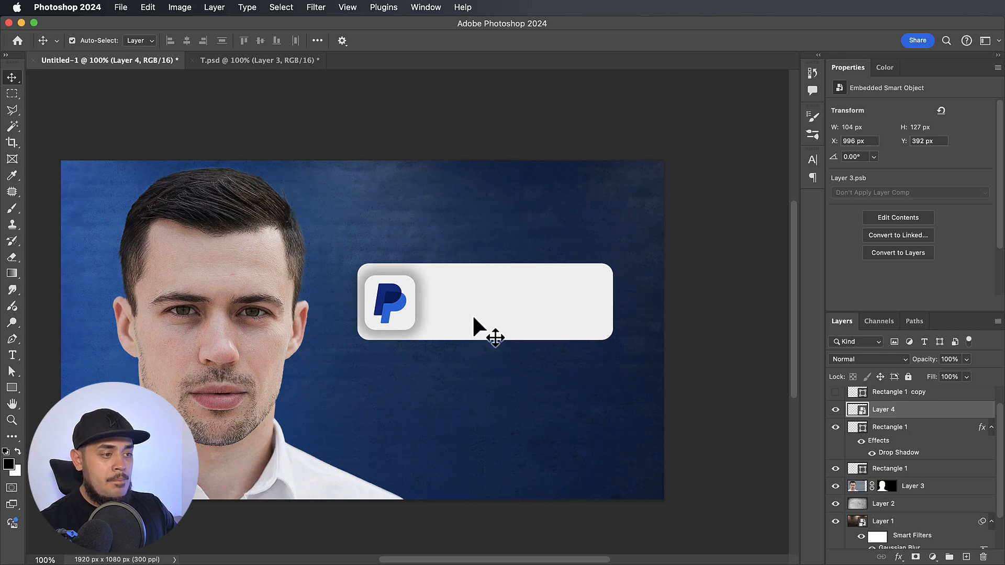
# Soften the logo tile's drop shadow to 33% opacity, 0% spread and 38 px size
pyautogui.doubleClick(909, 453)
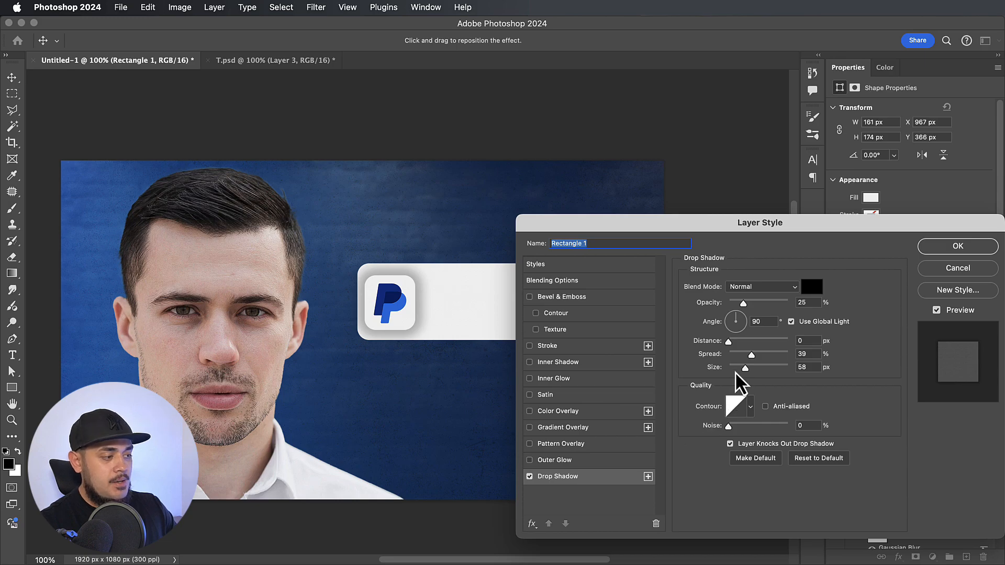
pyautogui.moveTo(736, 372); pyautogui.dragTo(739, 371)
pyautogui.moveTo(743, 304); pyautogui.dragTo(740, 303)
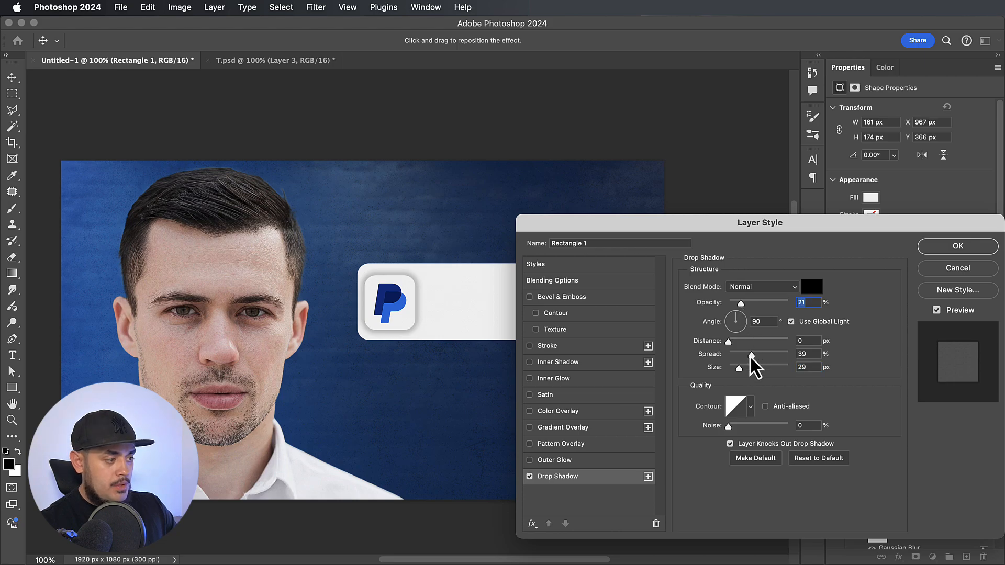
pyautogui.moveTo(752, 356); pyautogui.dragTo(712, 356)
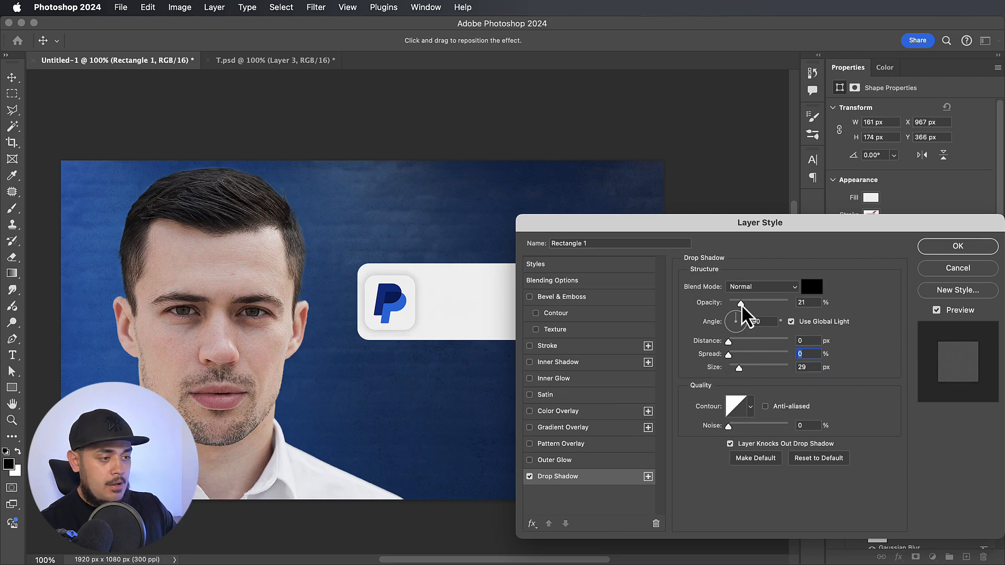
pyautogui.moveTo(741, 305); pyautogui.dragTo(748, 305)
pyautogui.moveTo(739, 369); pyautogui.dragTo(741, 369)
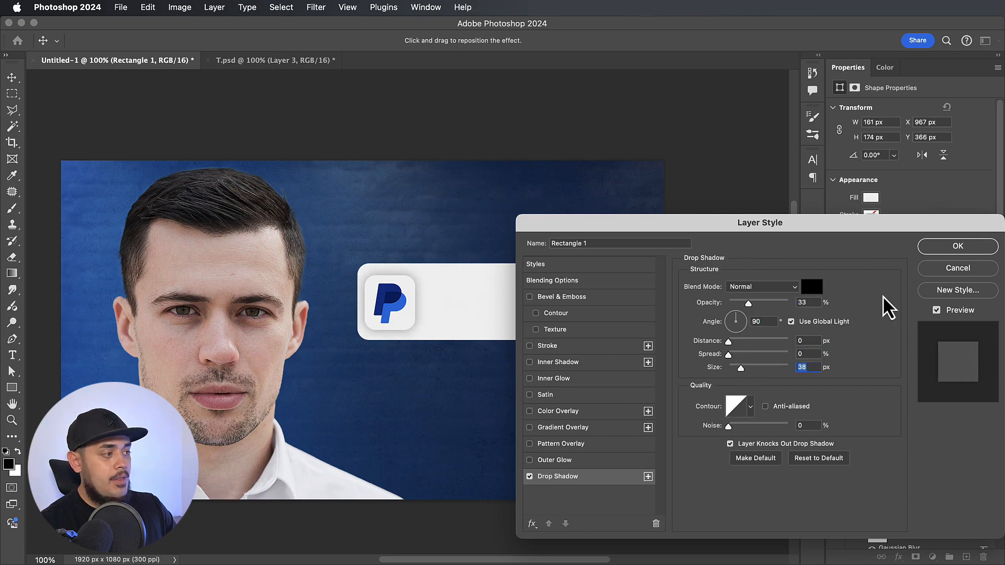
pyautogui.click(974, 251)
# Select the PayPal logo and its rounded tile together and shift them slightly inward from the white box's left edge
pyautogui.click(927, 411)
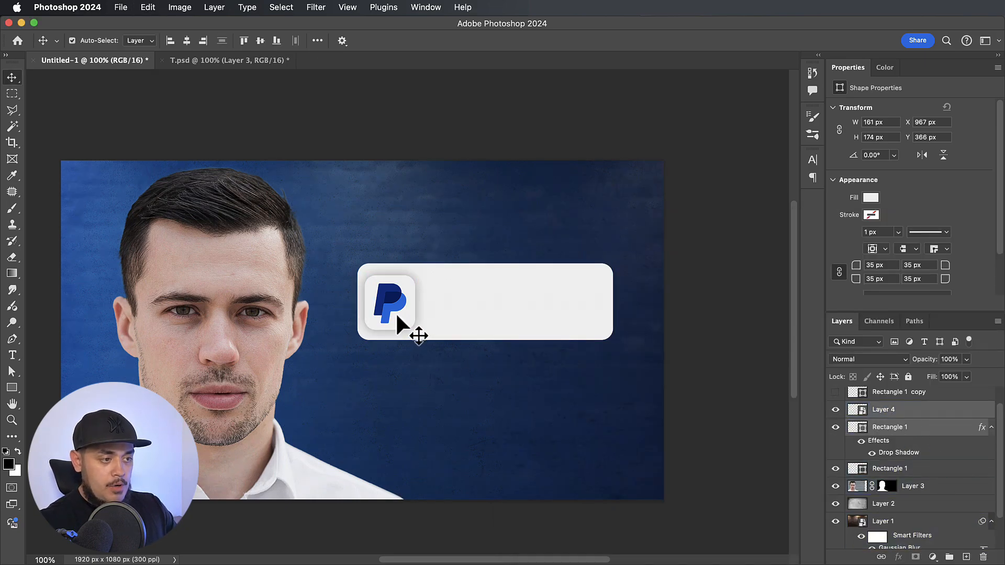
pyautogui.moveTo(394, 312); pyautogui.dragTo(401, 315)
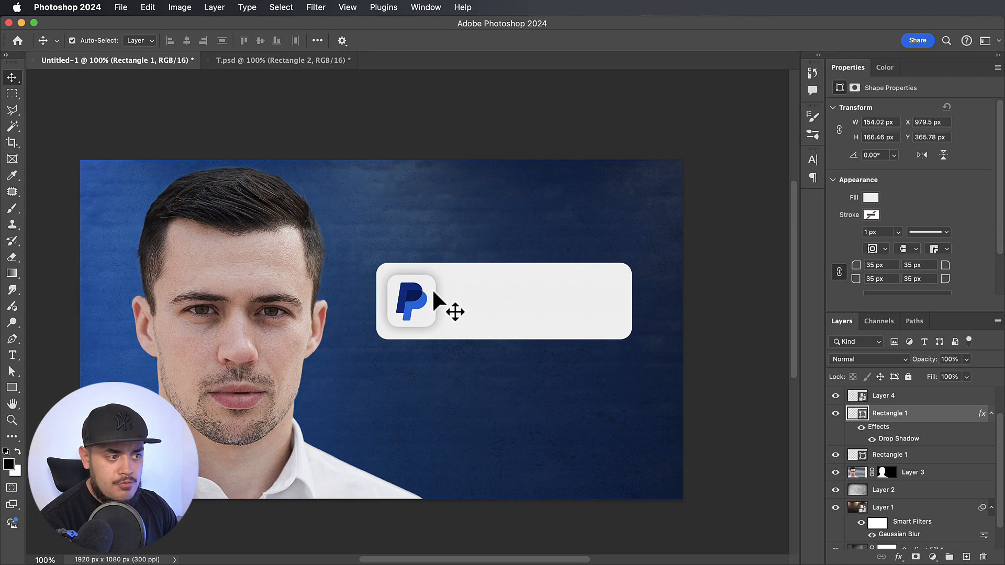
# Reduce the logo tile's drop shadow to 25% opacity and 24 px size, comparing it with the previous shadow
pyautogui.doubleClick(901, 439)
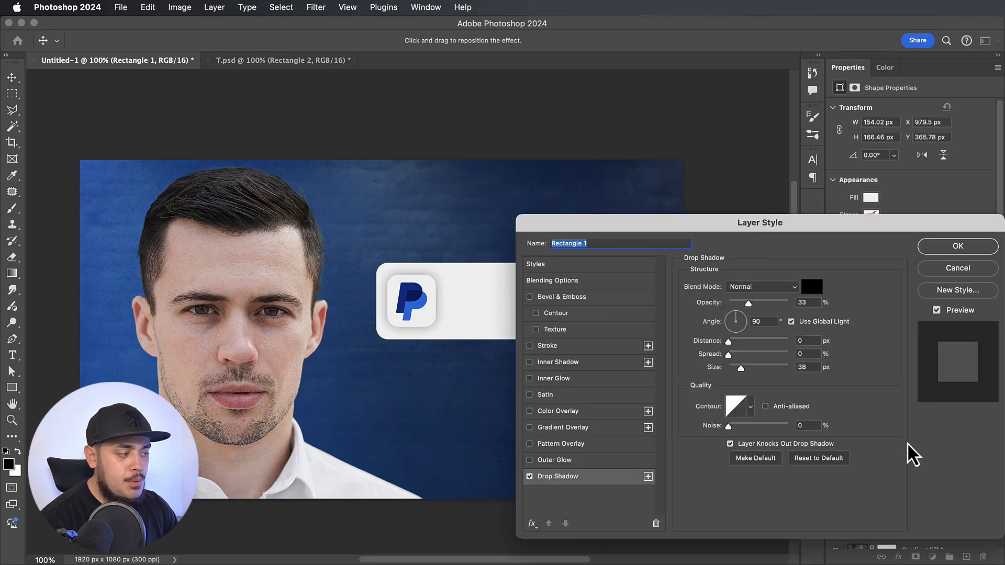
pyautogui.moveTo(749, 304); pyautogui.dragTo(745, 306)
pyautogui.moveTo(740, 369); pyautogui.dragTo(738, 371)
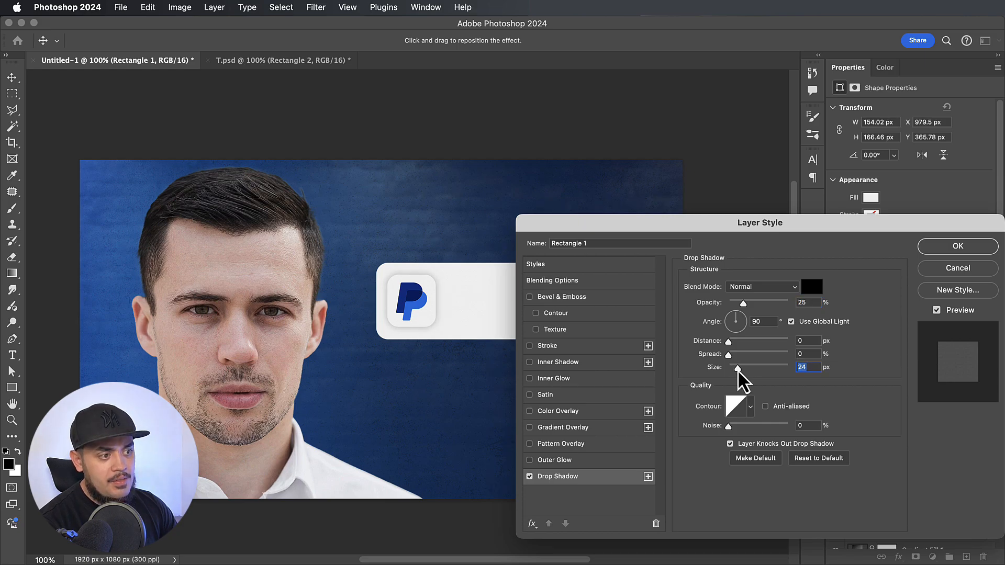
pyautogui.click(958, 246)
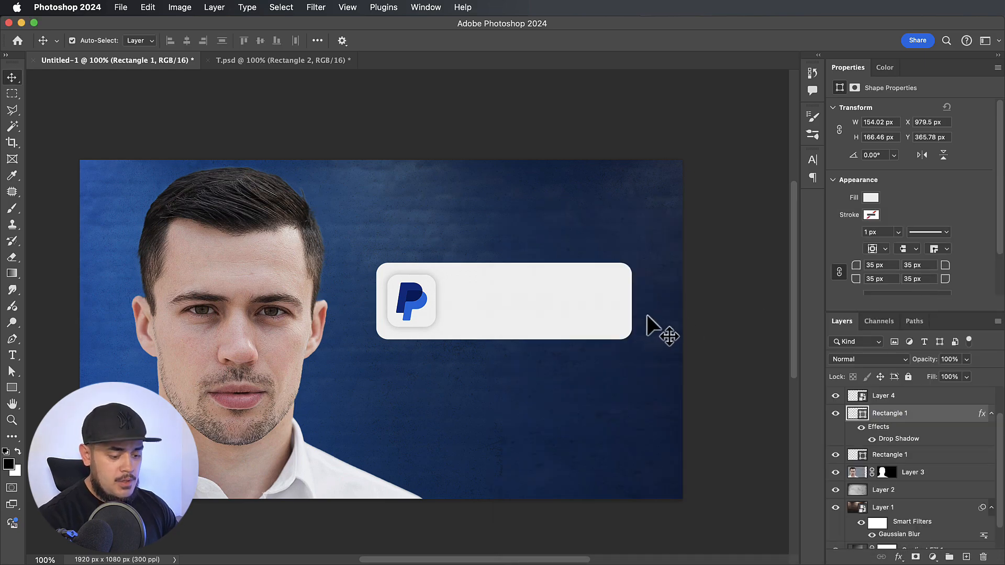
pyautogui.press('super+z')
pyautogui.press('shift+super+z')
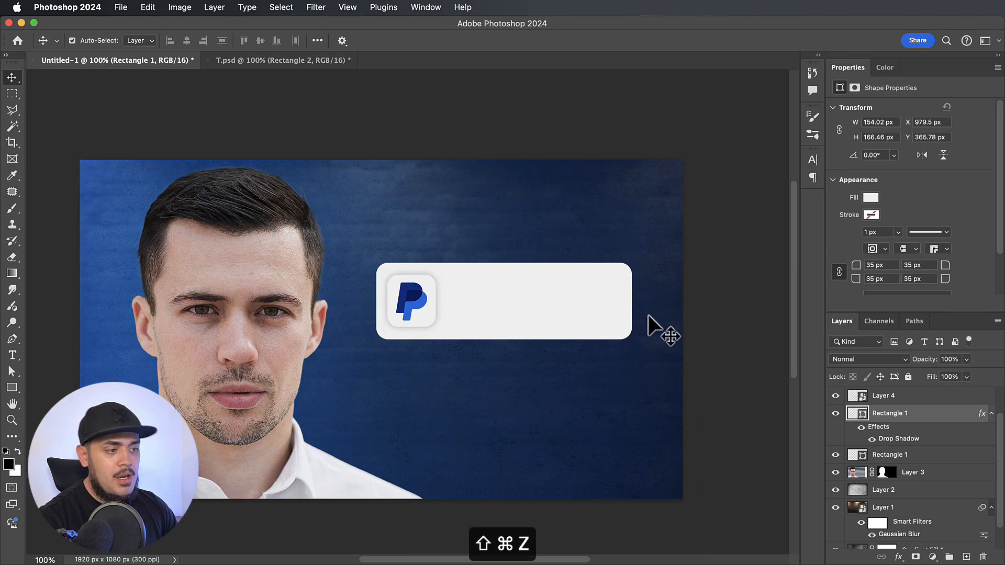
# Add the text "You recieved $1000" in Proxima Nova Medium, 12 pt, beside the PayPal logo in the white box
pyautogui.press('super')
pyautogui.press('super+grave')
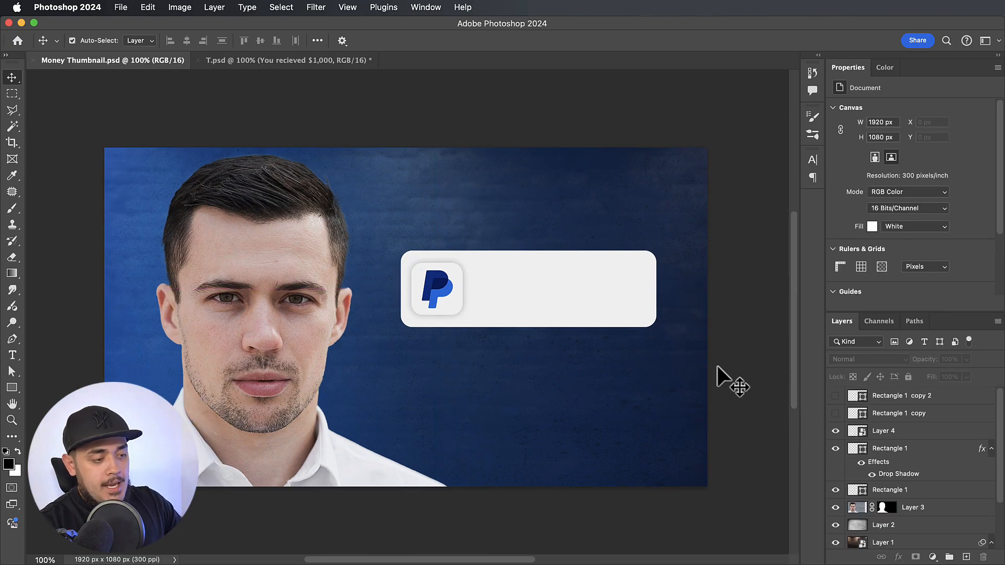
pyautogui.press('t')
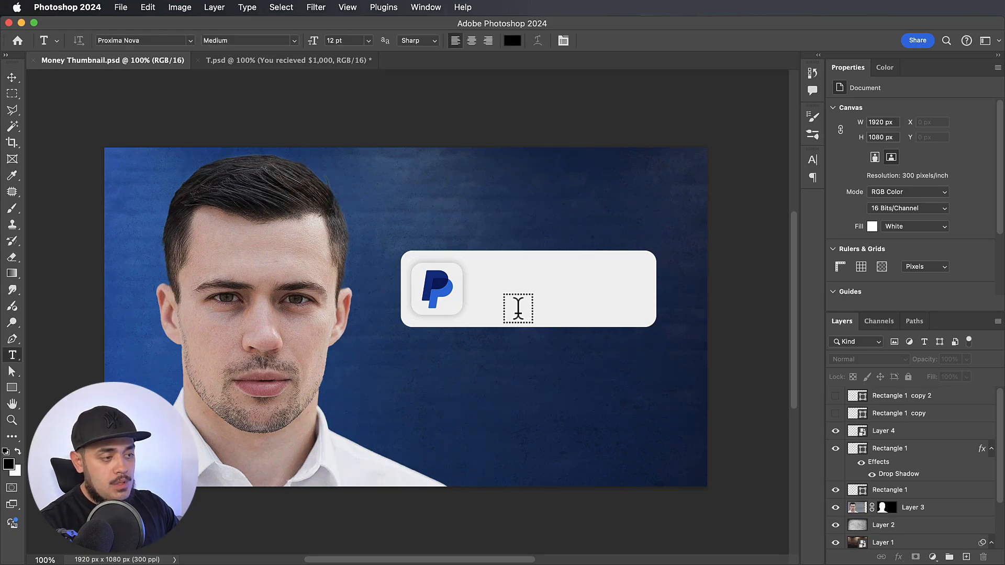
pyautogui.click(486, 290)
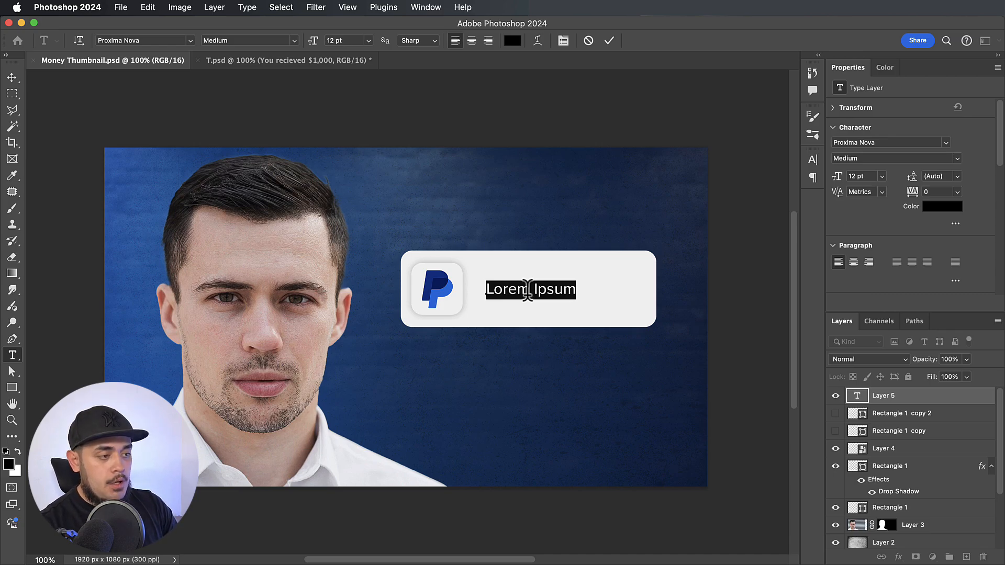
pyautogui.write('You ')
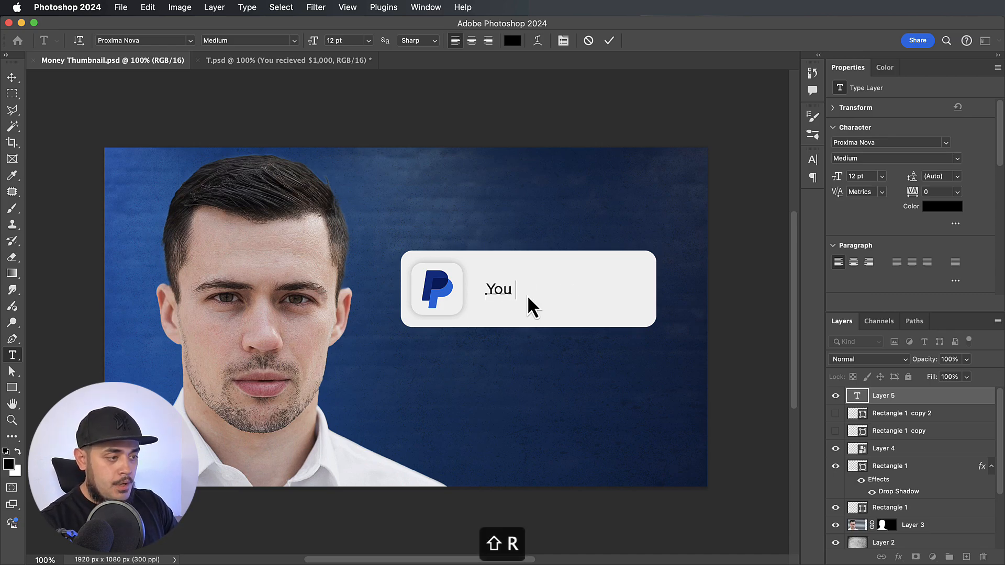
pyautogui.write('Re')
pyautogui.press('BackSpace')
pyautogui.press('BackSpace')
pyautogui.press('BackSpace')
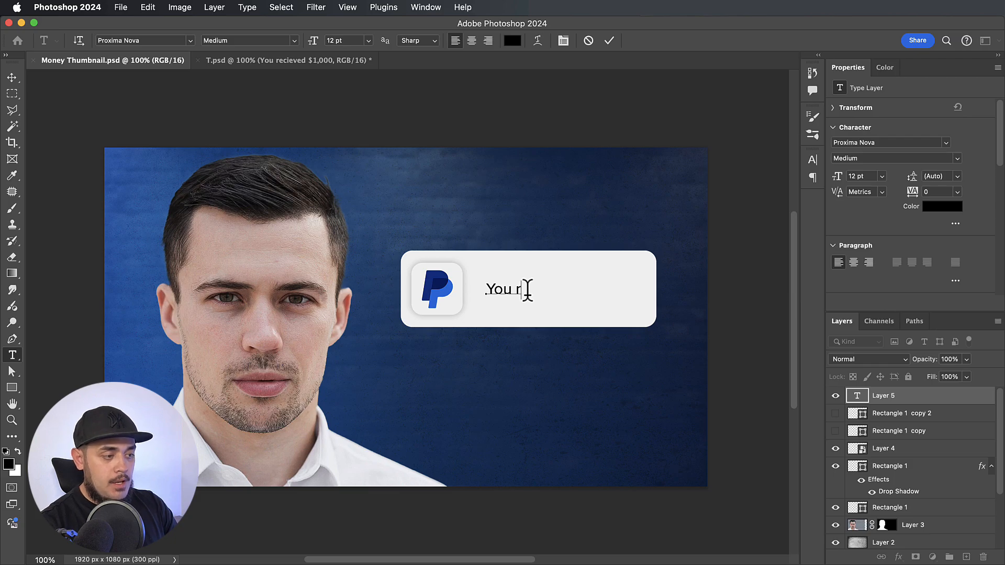
pyautogui.write('recieve')
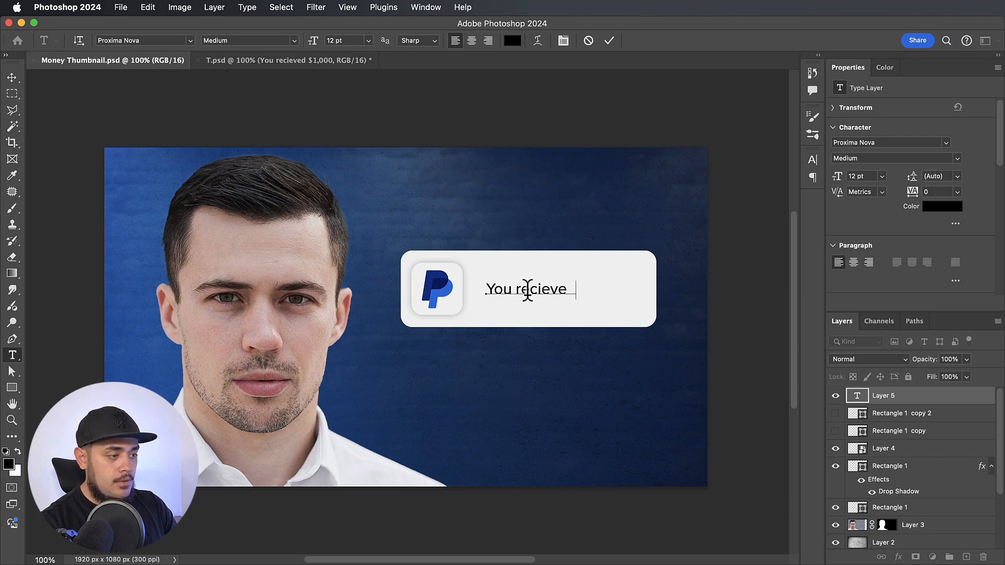
pyautogui.write('1000')
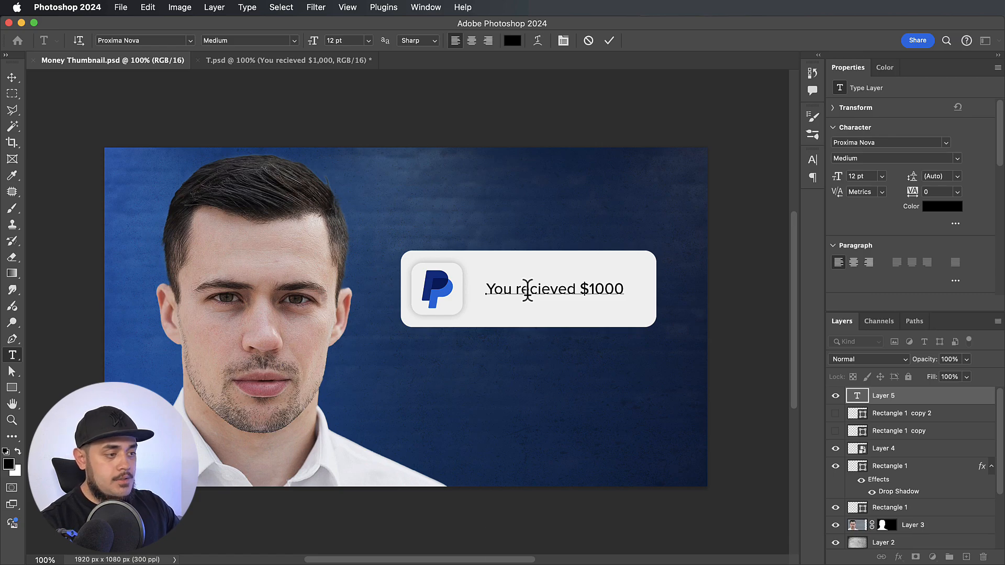
pyautogui.press('Escape')
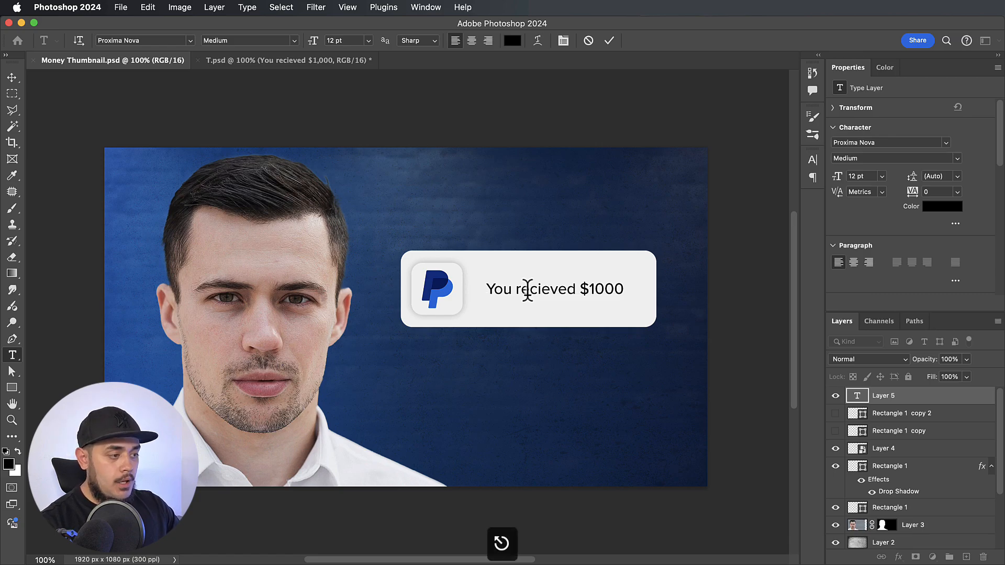
# Move the payment message closer to the logo tile and slightly lower, and enlarge it to fill the box's width
pyautogui.press('super+t')
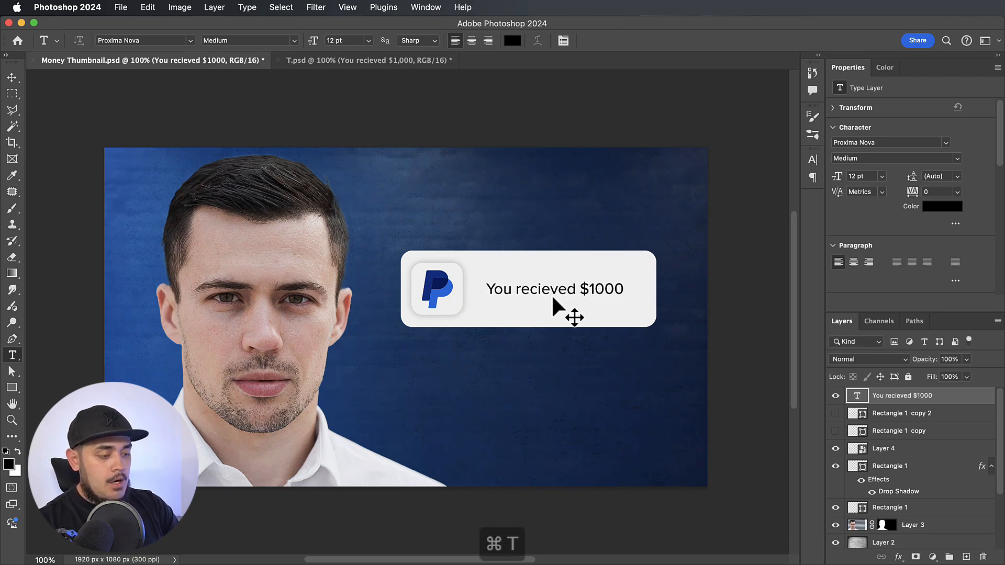
pyautogui.moveTo(529, 293); pyautogui.dragTo(515, 303)
pyautogui.moveTo(613, 294); pyautogui.dragTo(625, 287)
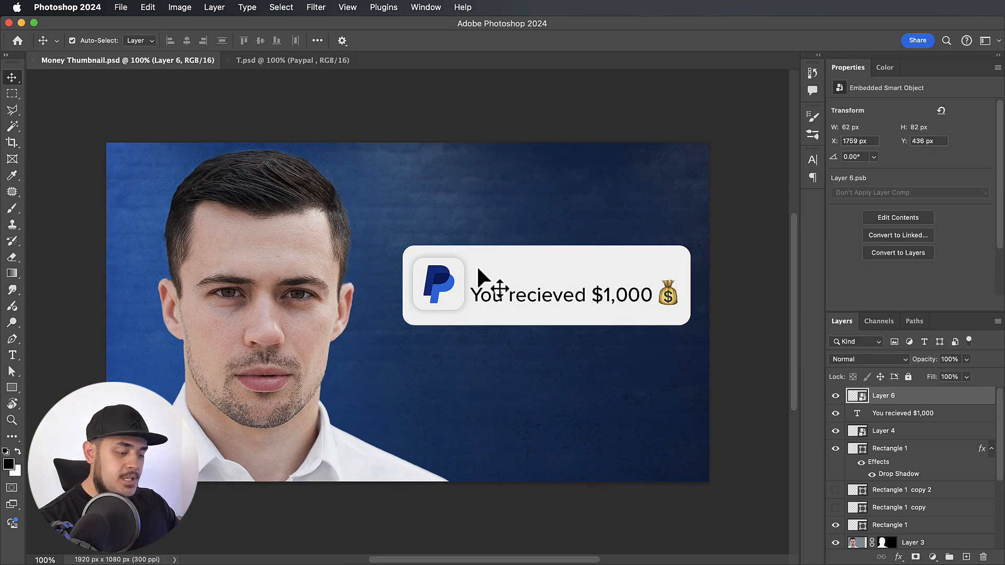
# Add a small 6 pt "Paypal" text label above the start of the payment message
pyautogui.press('t')
pyautogui.click(476, 263)
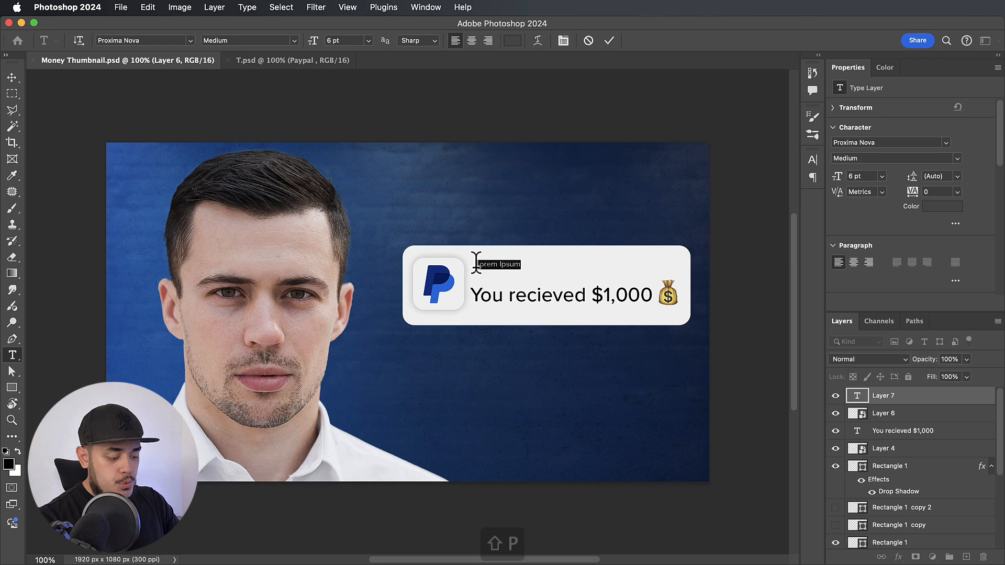
pyautogui.write('Paypal')
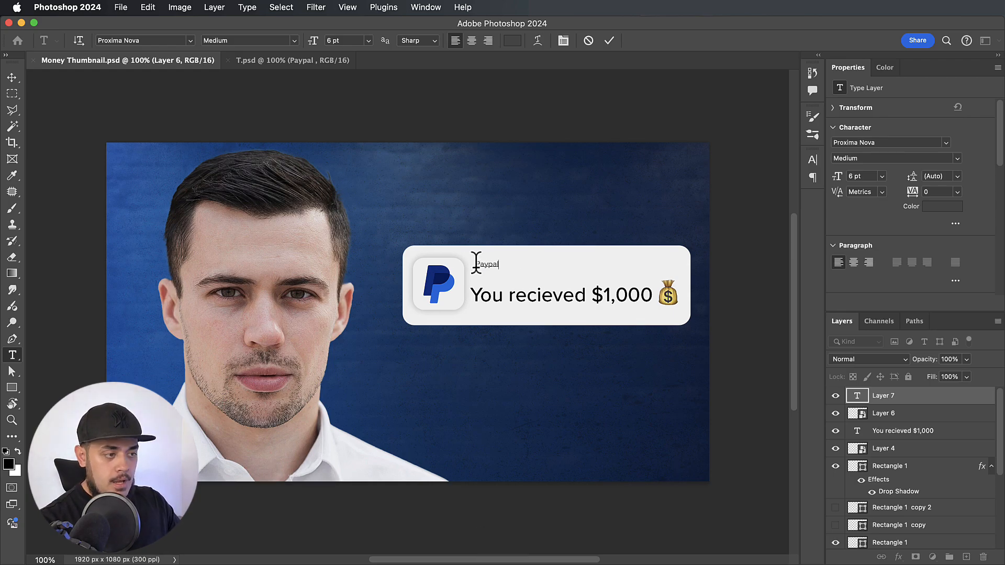
pyautogui.press('Escape')
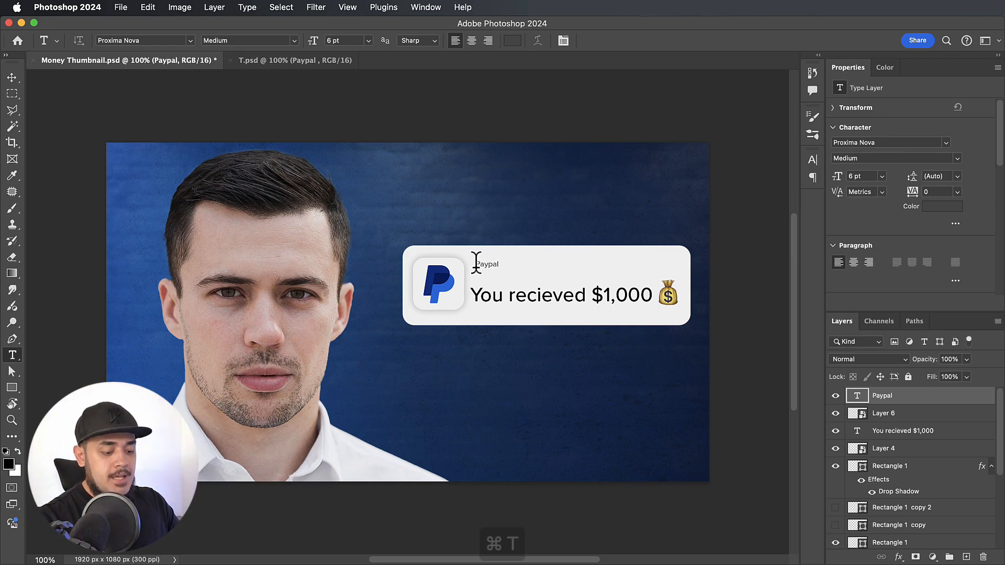
# Scale the "Paypal" label up to 158.59%, keeping its start aligned with the message below
pyautogui.hotkey('ctrl', 't')
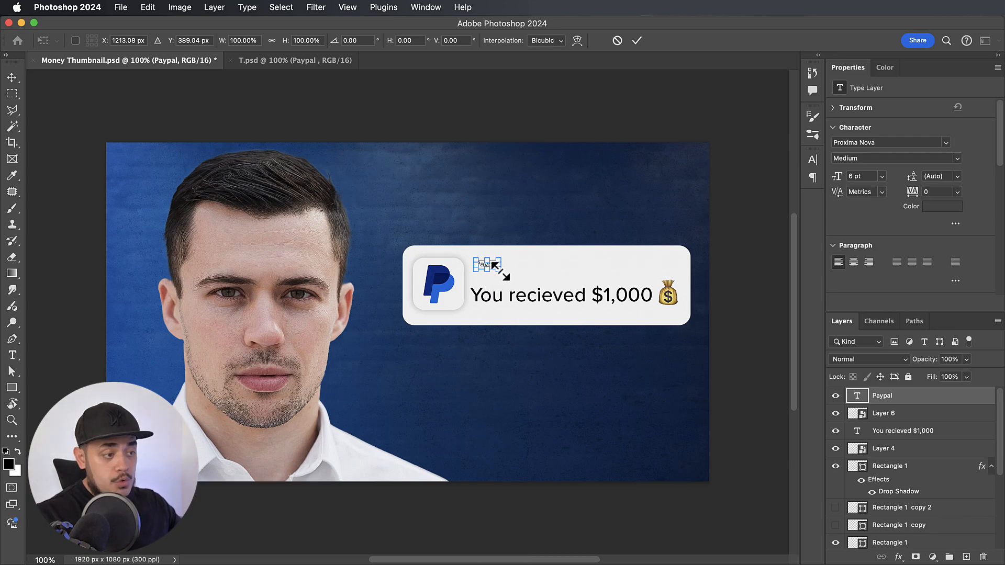
pyautogui.moveTo(502, 271); pyautogui.dragTo(506, 275)
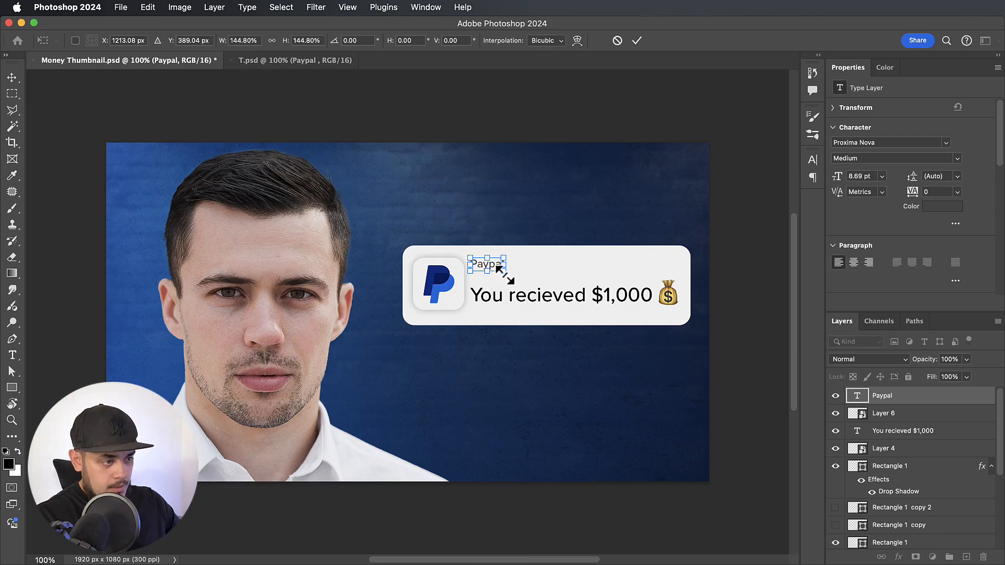
pyautogui.hscroll(5, 498, 269)
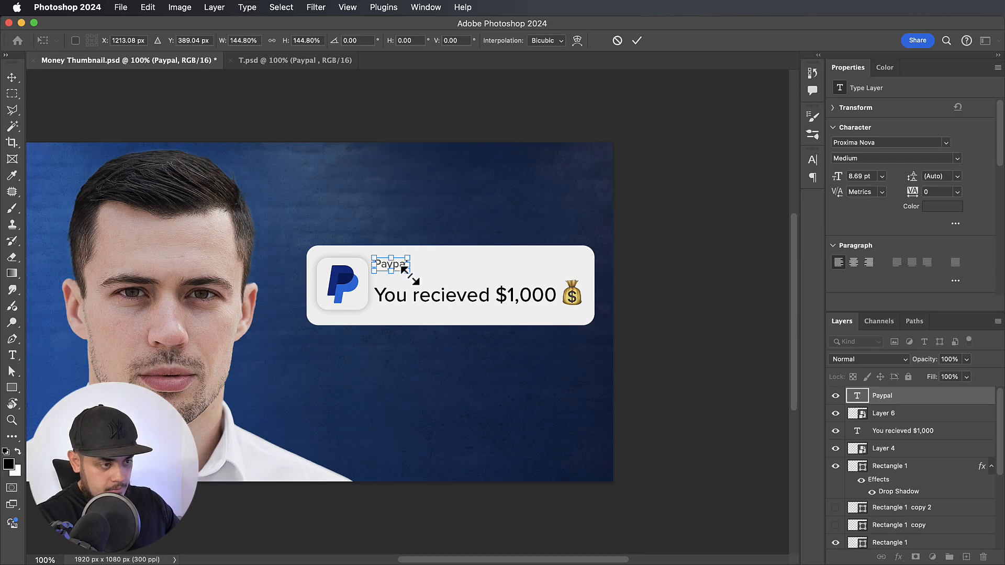
pyautogui.moveTo(406, 270); pyautogui.dragTo(406, 270)
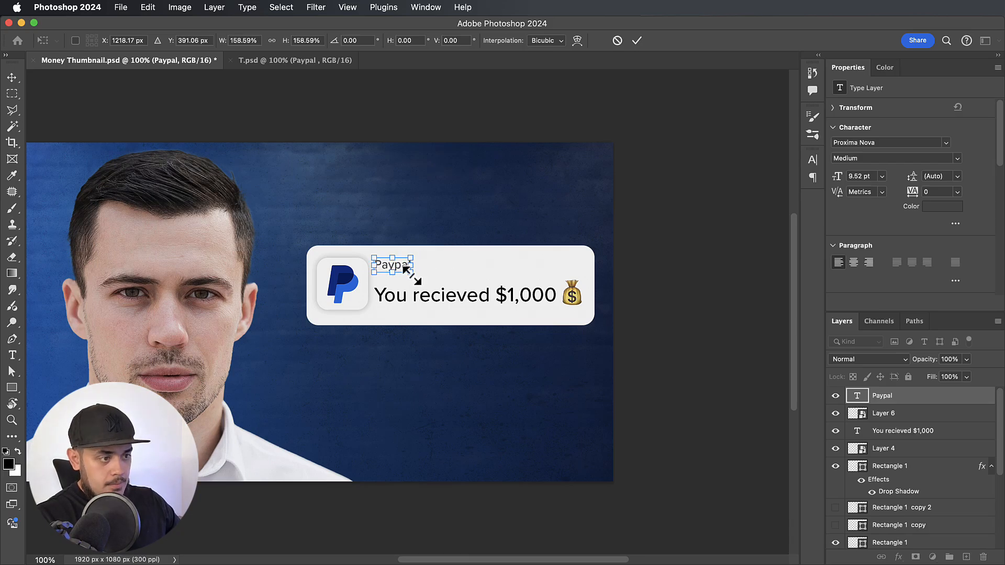
pyautogui.press('Return')
pyautogui.hscroll(-2, 454, 272)
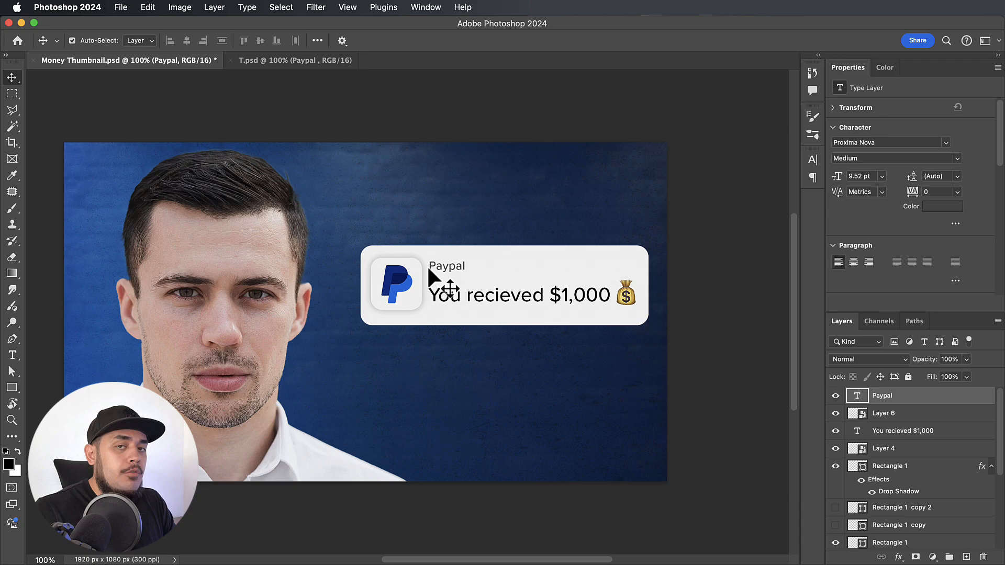
# Duplicate the "Paypal" label straight across to the box's right end and change the copy's text to "1hr ago"
pyautogui.press('v')
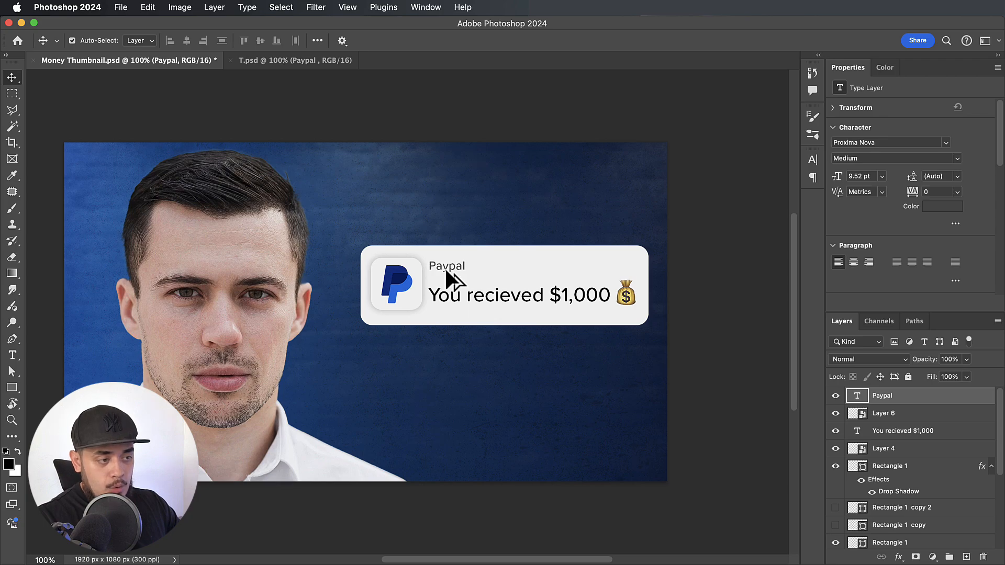
pyautogui.moveTo(448, 270); pyautogui.dragTo(615, 270)
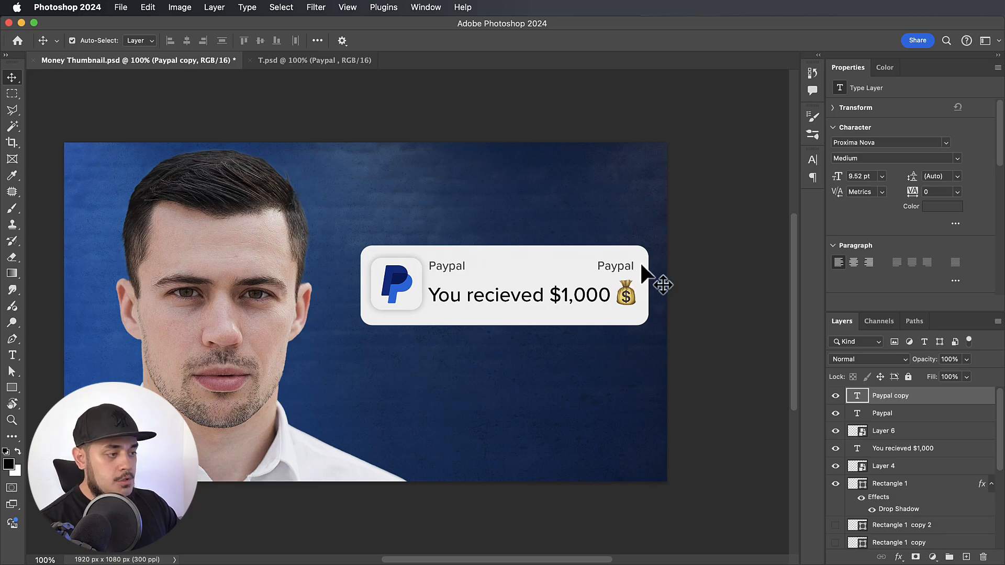
pyautogui.press('t')
pyautogui.moveTo(634, 261); pyautogui.dragTo(592, 267)
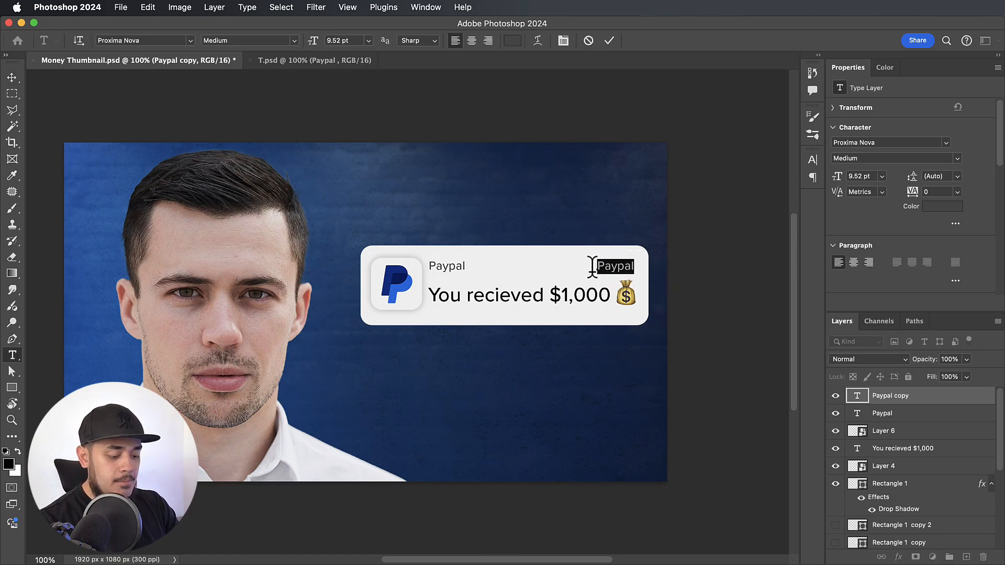
pyautogui.write('1hr ago')
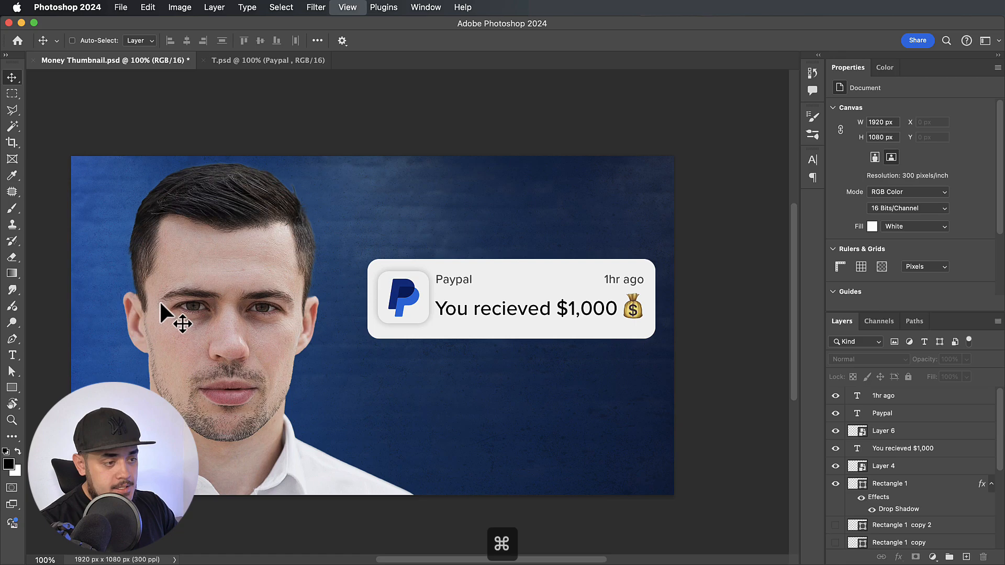
# Examine the notification's logo, text sizes and alignment up close at 300% zoom
pyautogui.press('super+plus')
pyautogui.press('super+plus')
pyautogui.hscroll(3, 287, 261)
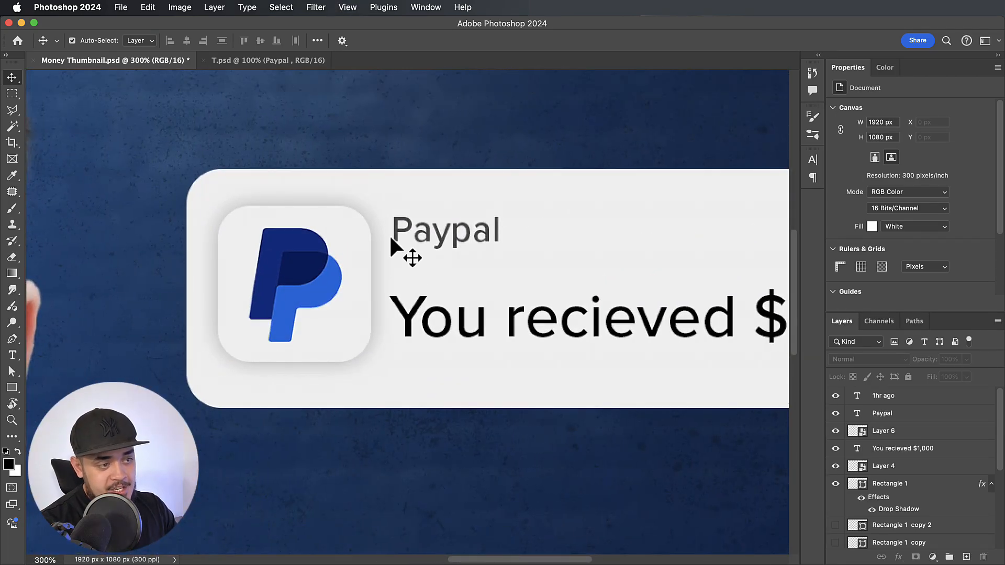
pyautogui.hscroll(5, 403, 236)
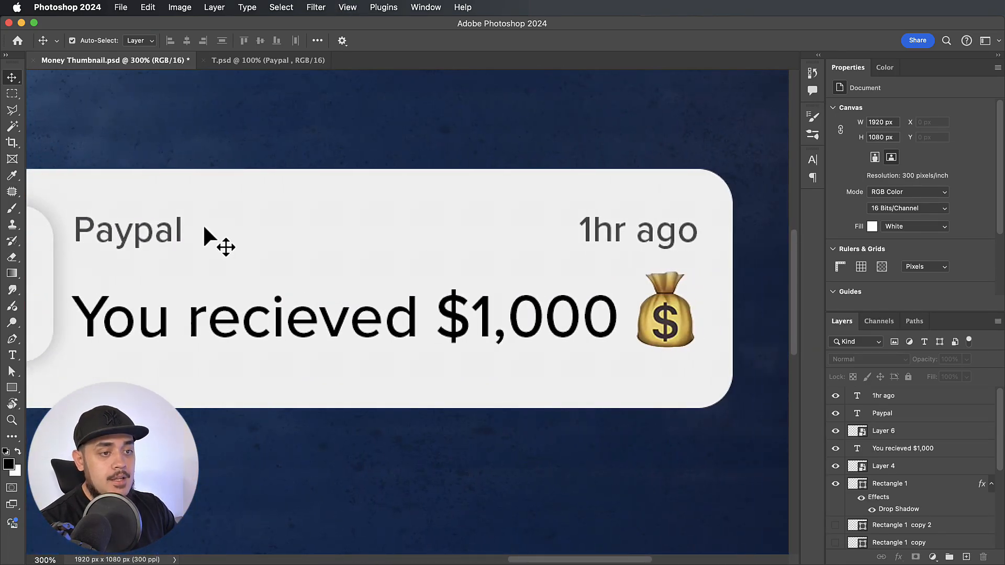
pyautogui.hscroll(-2, 204, 229)
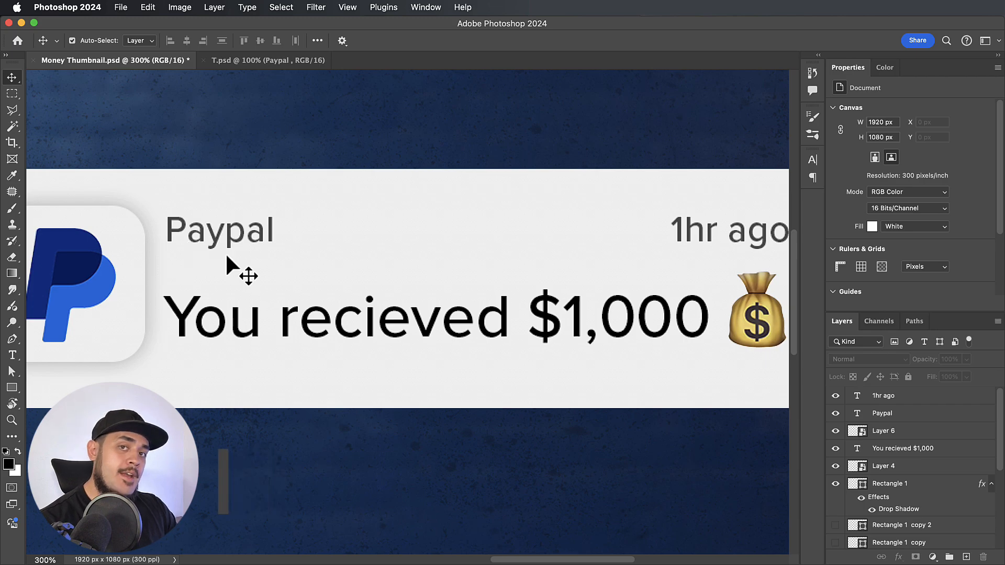
pyautogui.press('super+minus')
pyautogui.press('super+minus')
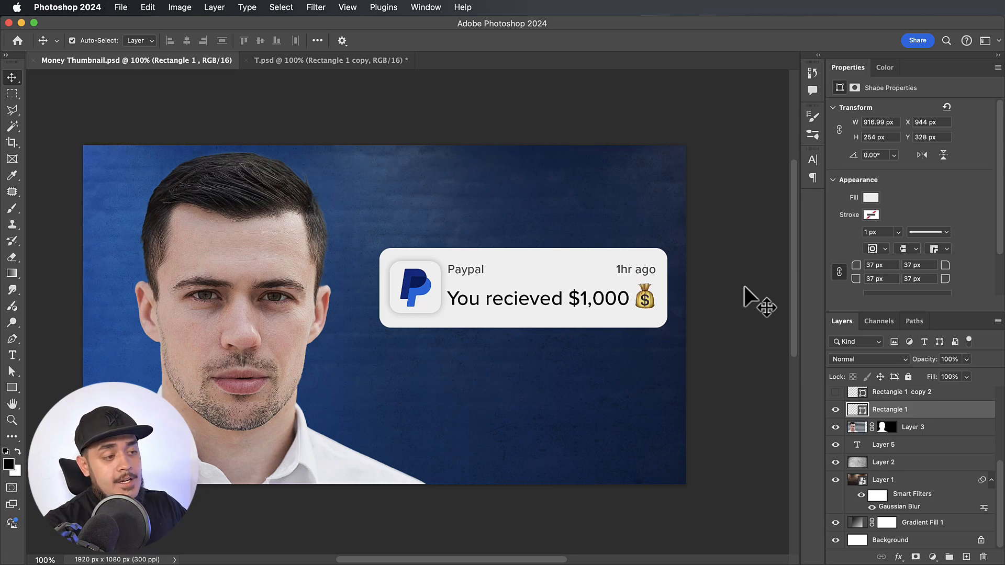
# Apply a drop shadow to the large white notification box with 33% opacity, 0 px distance, 0% spread and 32 px size
pyautogui.hscroll(8, 555, 256)
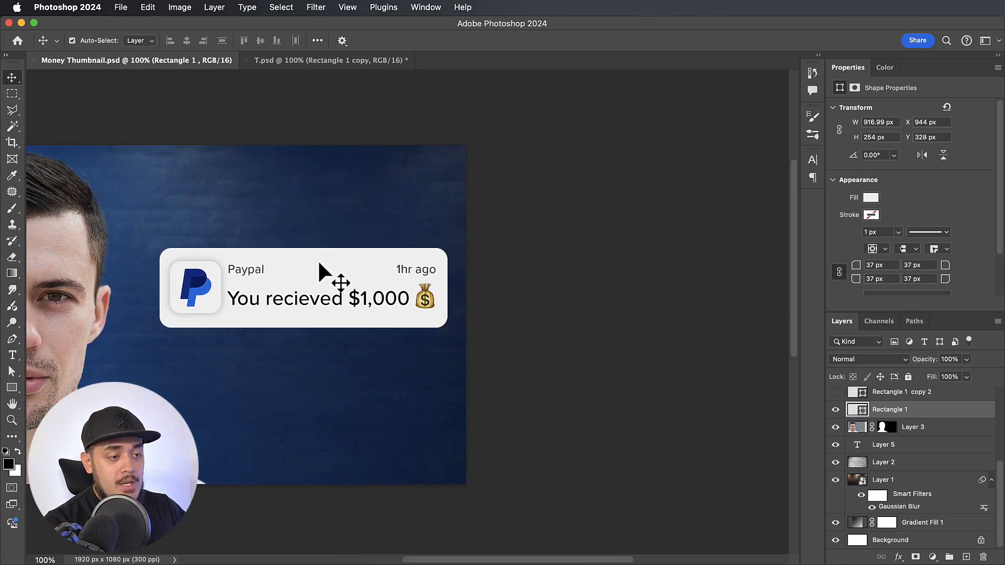
pyautogui.doubleClick(963, 413)
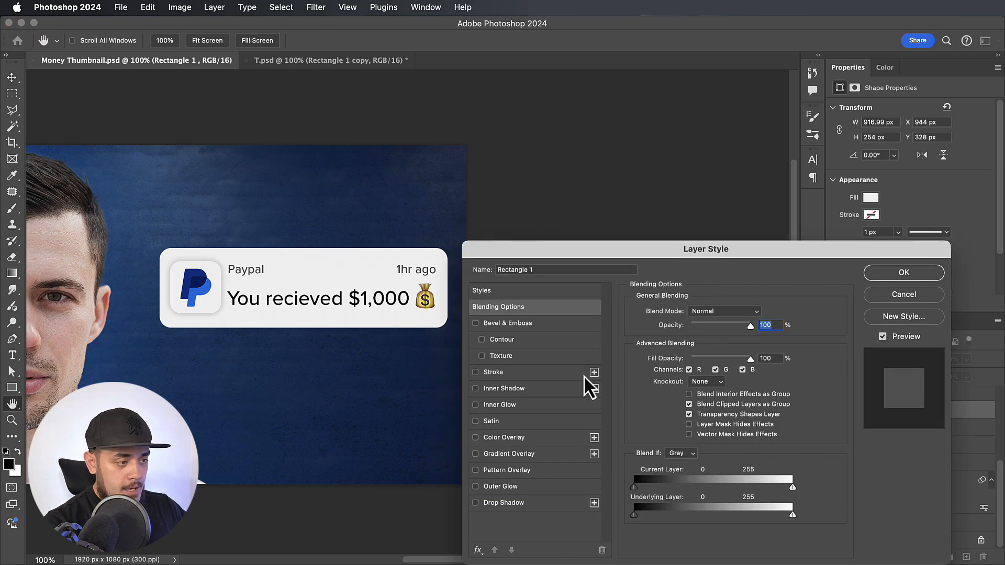
pyautogui.click(476, 503)
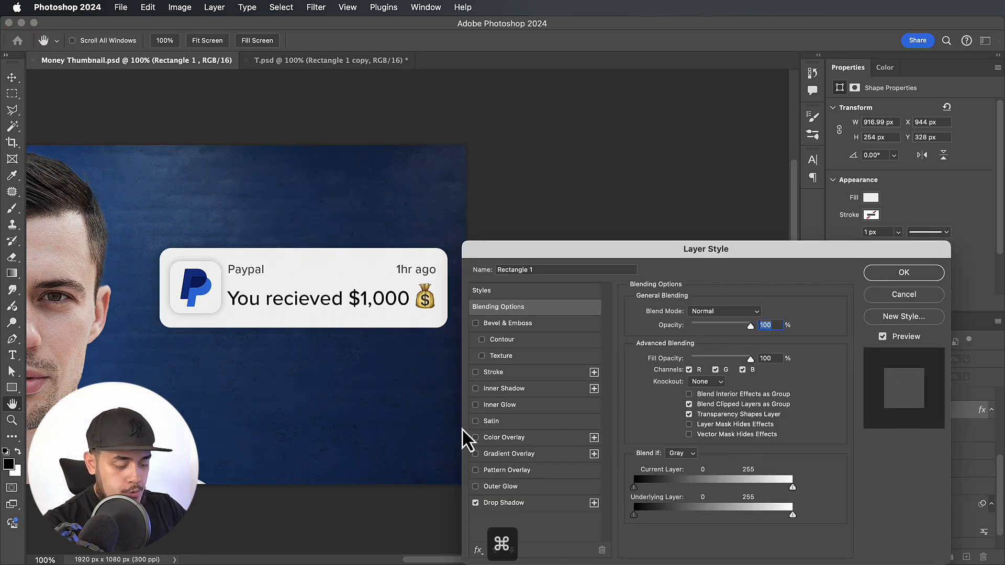
pyautogui.press('super+plus')
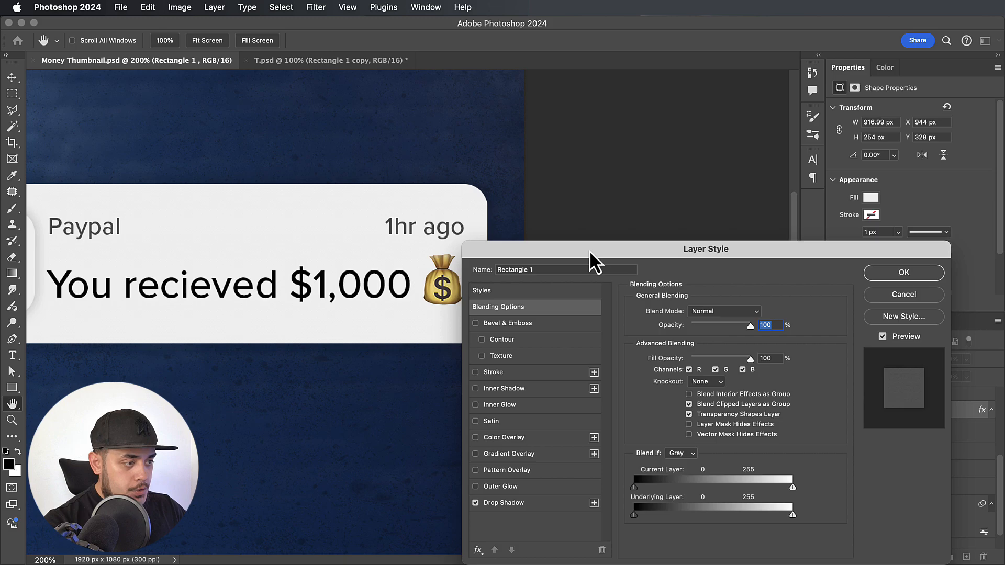
pyautogui.moveTo(589, 250); pyautogui.dragTo(644, 233)
pyautogui.click(565, 504)
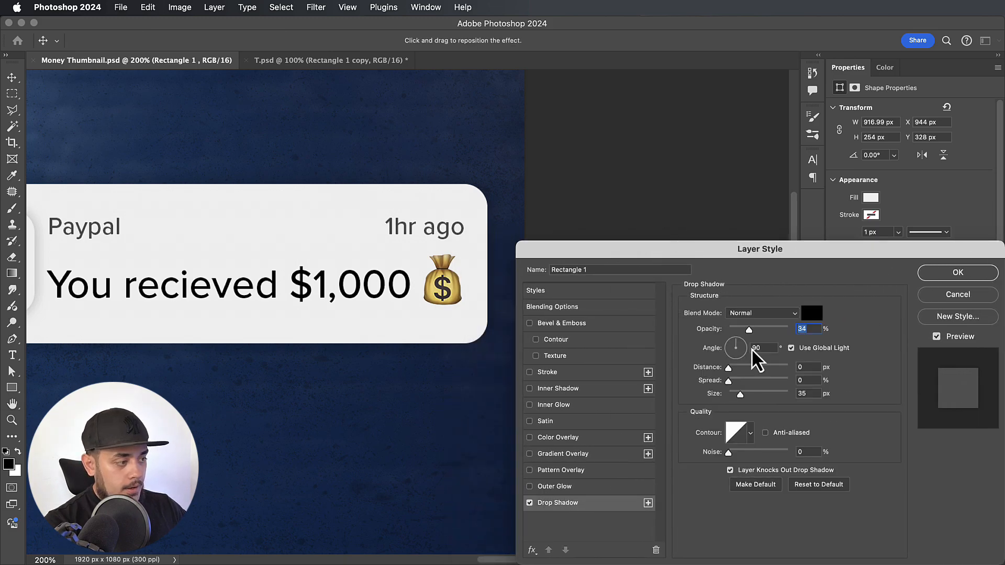
pyautogui.moveTo(749, 329); pyautogui.dragTo(749, 333)
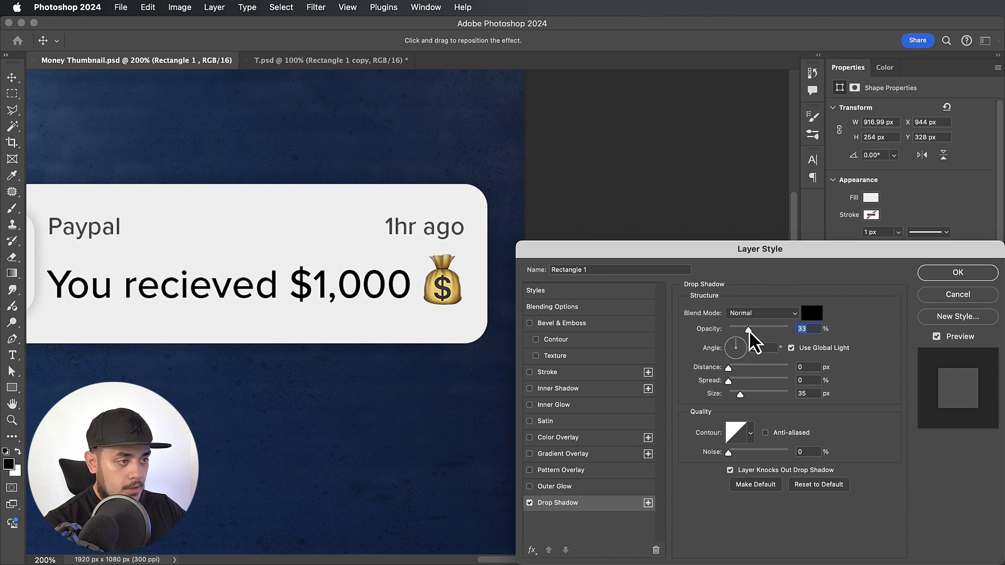
pyautogui.press('super+minus')
pyautogui.moveTo(741, 395)
pyautogui.mouseDown()
pyautogui.moveTo(750, 397)
pyautogui.moveTo(740, 397)
pyautogui.mouseUp()
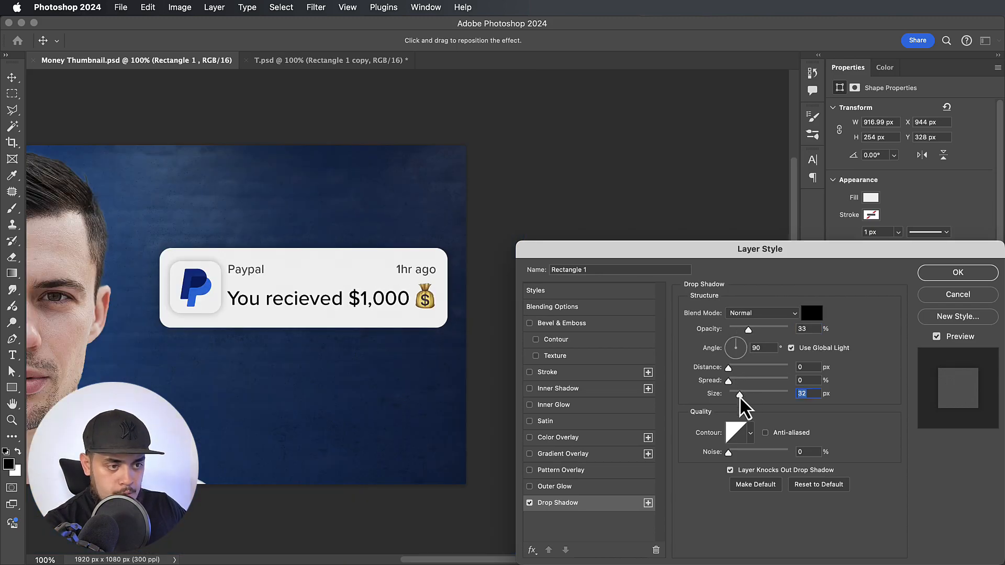
pyautogui.click(958, 275)
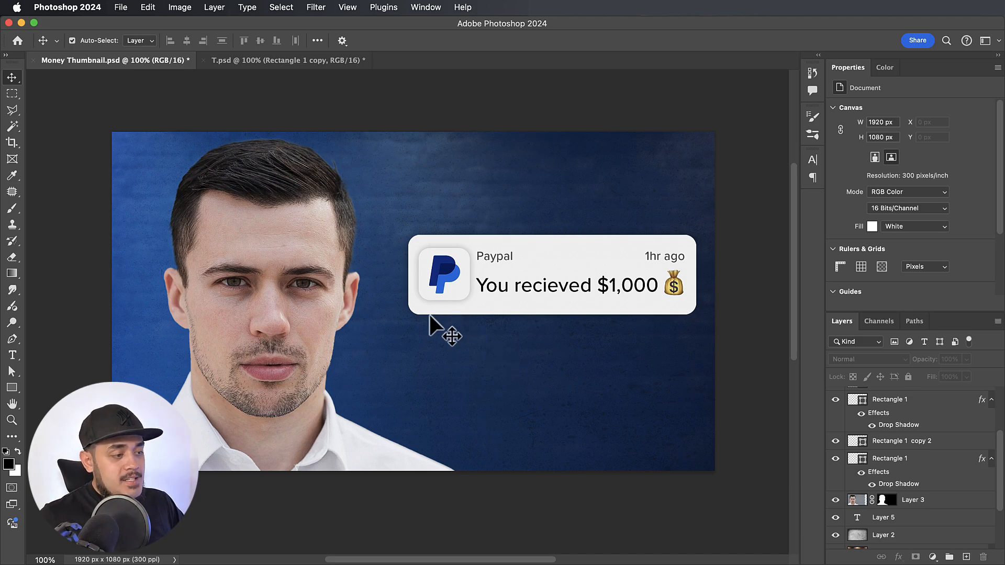
# Mark the layer of the main notification box with a blue color label
pyautogui.click(568, 256)
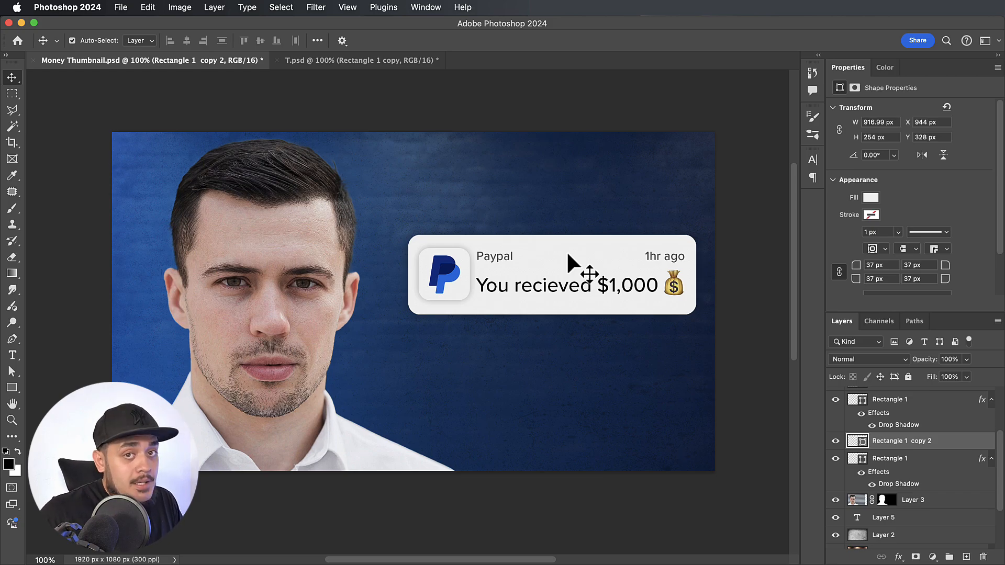
pyautogui.click(723, 389)
pyautogui.click(878, 505)
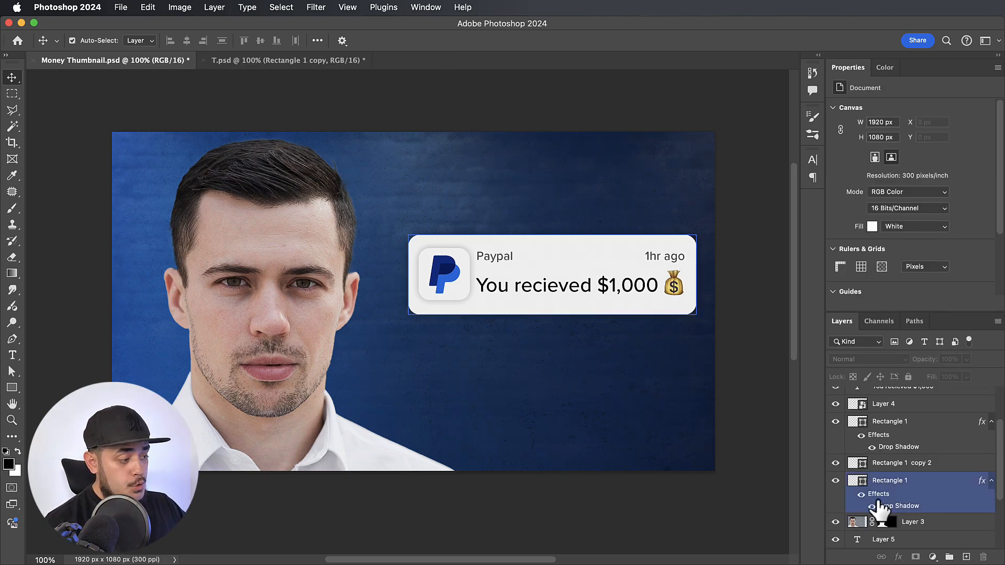
pyautogui.rightClick(844, 487)
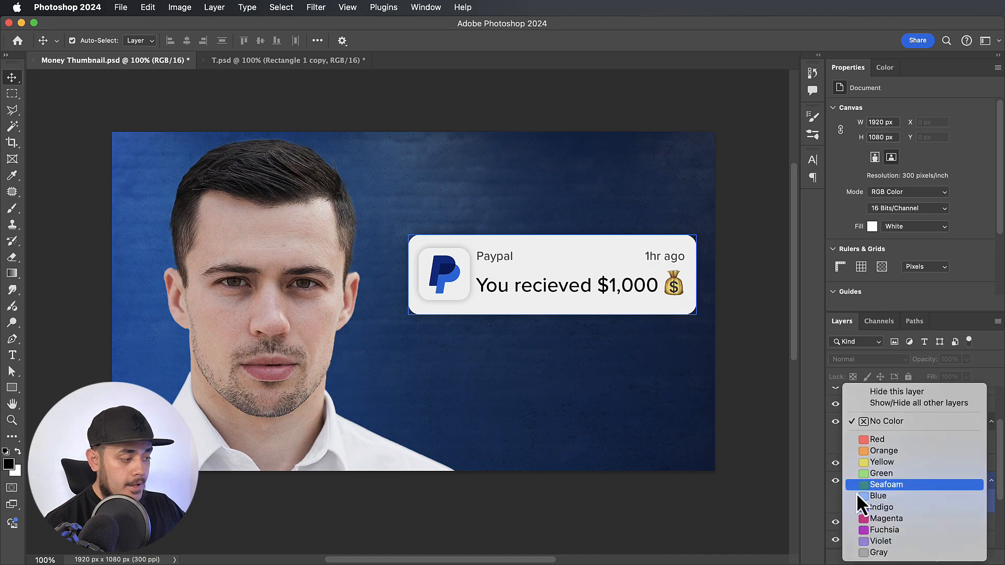
pyautogui.click(887, 503)
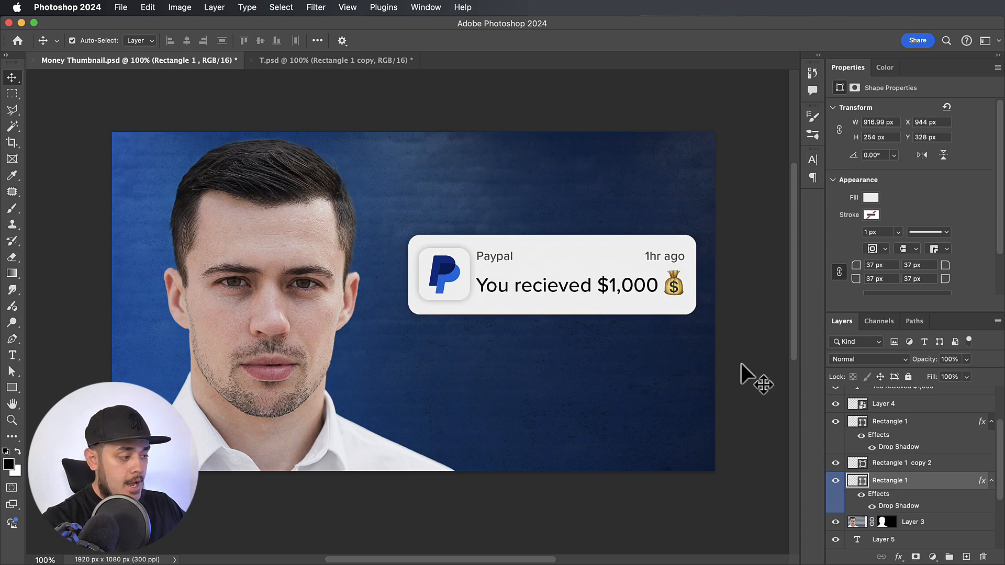
# Hide the logo's small square and move the "Rectangle 1 copy 2" box straight down below the main notification box
pyautogui.click(922, 467)
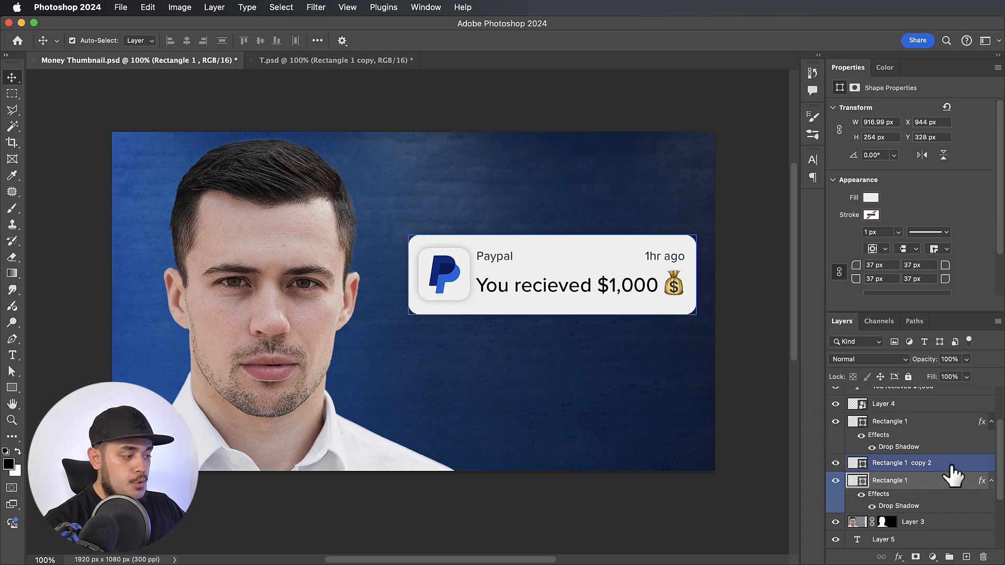
pyautogui.click(953, 474)
pyautogui.click(836, 421)
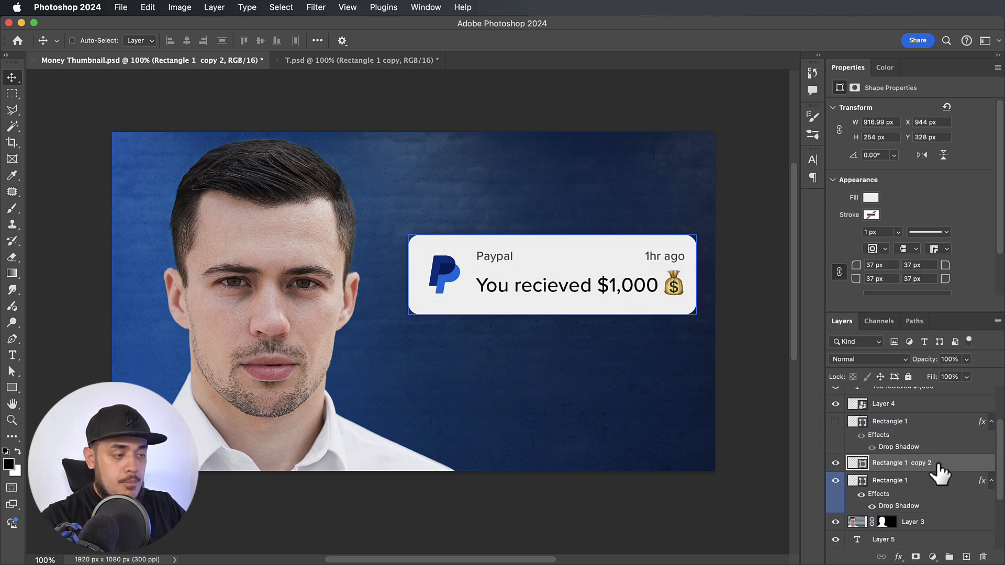
pyautogui.press('super+t')
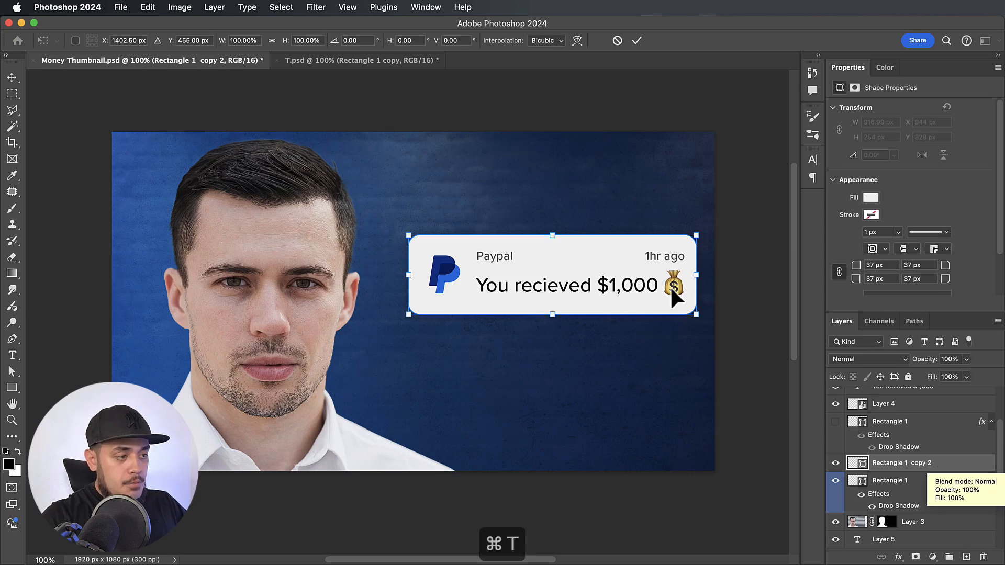
pyautogui.moveTo(585, 263); pyautogui.dragTo(585, 343)
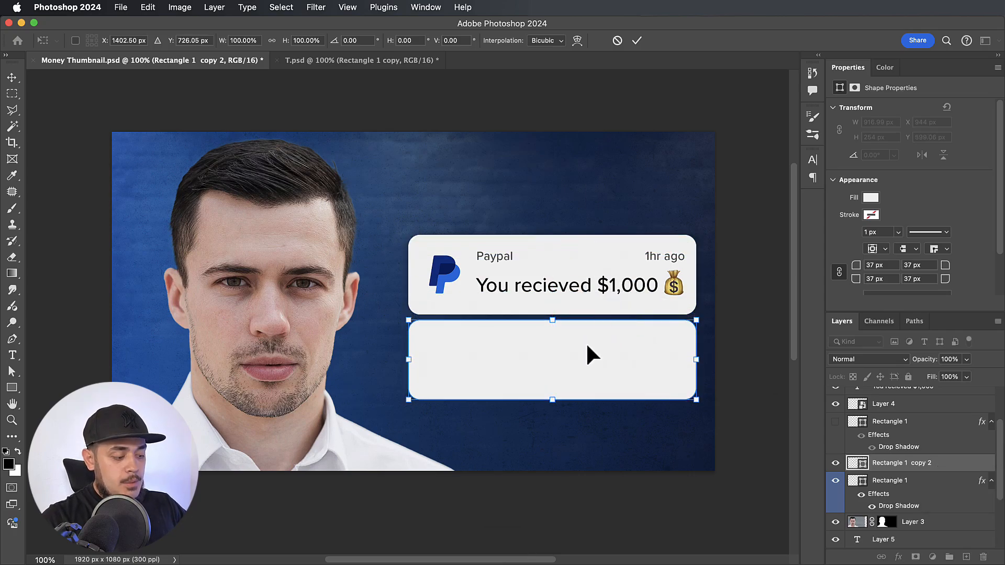
pyautogui.press('Return')
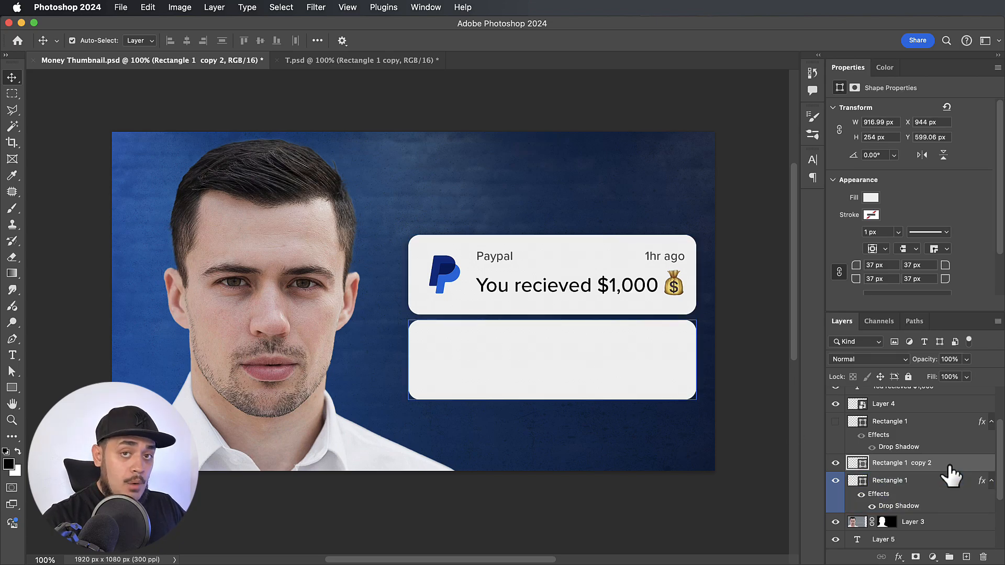
# Place "Rectangle 1 copy 2" behind the main box in the layer order and raise it to Y 365.06 px so its lower edge peeks out
pyautogui.moveTo(951, 474); pyautogui.dragTo(935, 530)
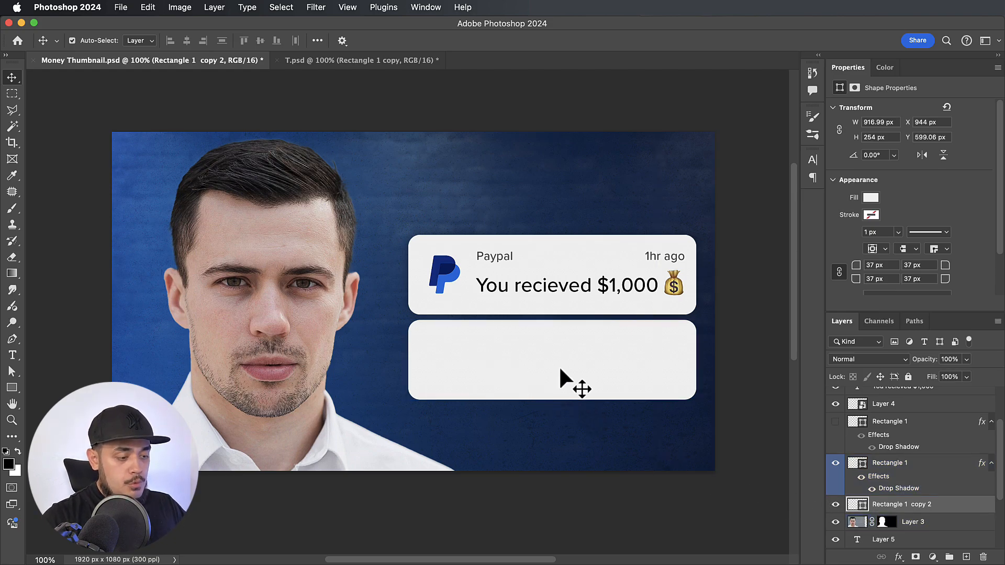
pyautogui.moveTo(560, 366); pyautogui.dragTo(555, 321)
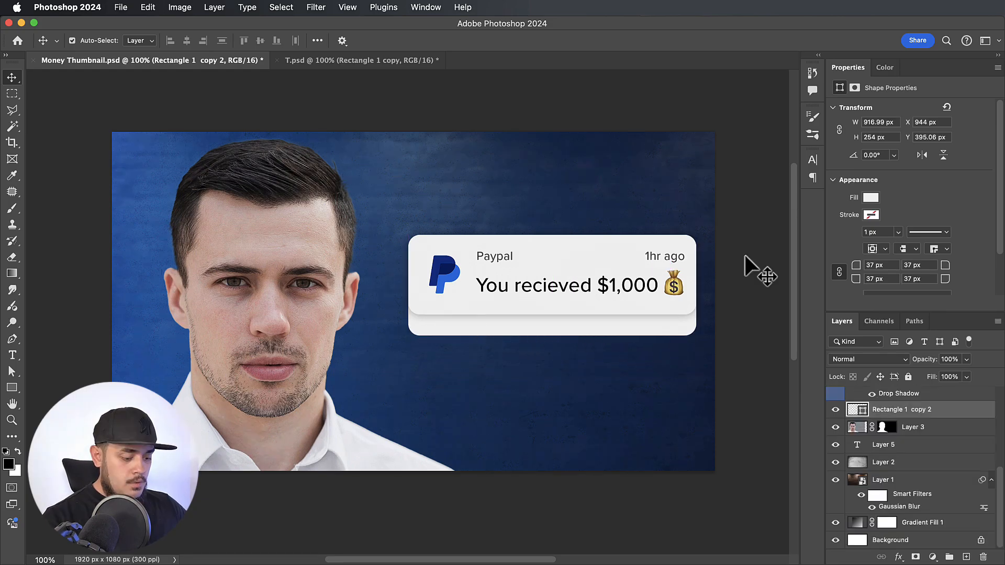
pyautogui.hotkey('shift', 'Up')
pyautogui.hotkey('shift', 'Up')
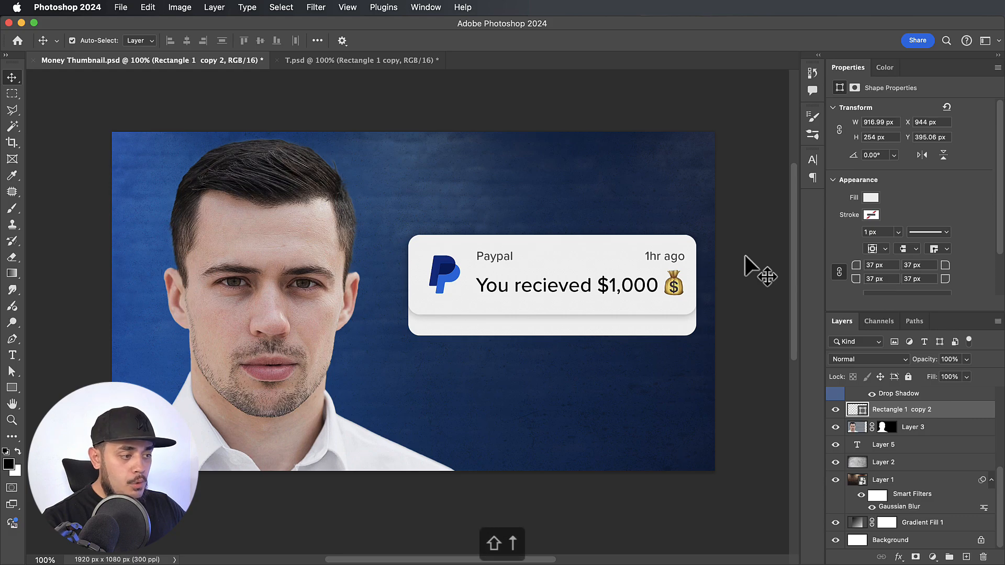
pyautogui.hotkey('shift', 'Up')
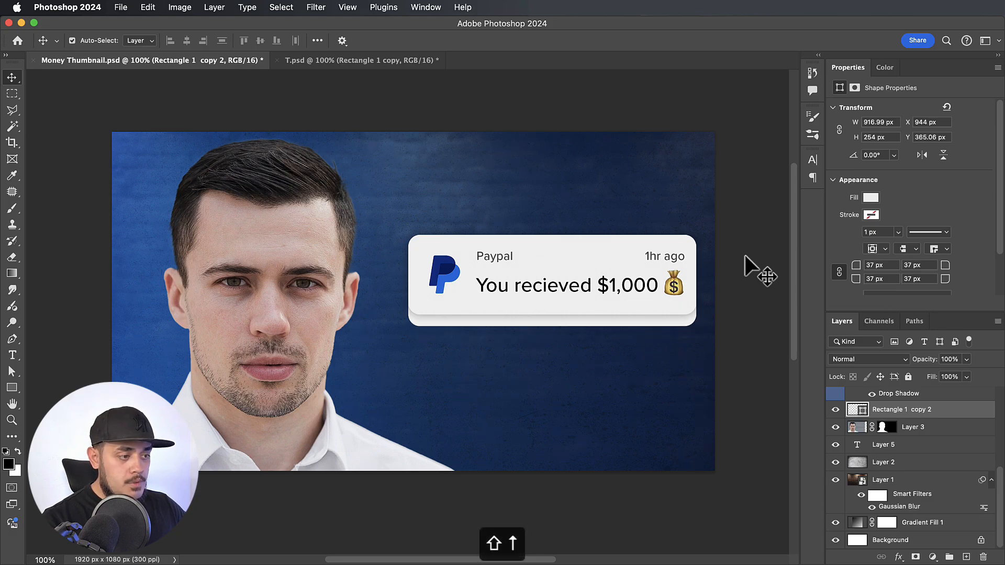
pyautogui.press('Down')
pyautogui.press('Down')
pyautogui.press('Down')
pyautogui.press('Up')
pyautogui.press('Up')
pyautogui.press('Up')
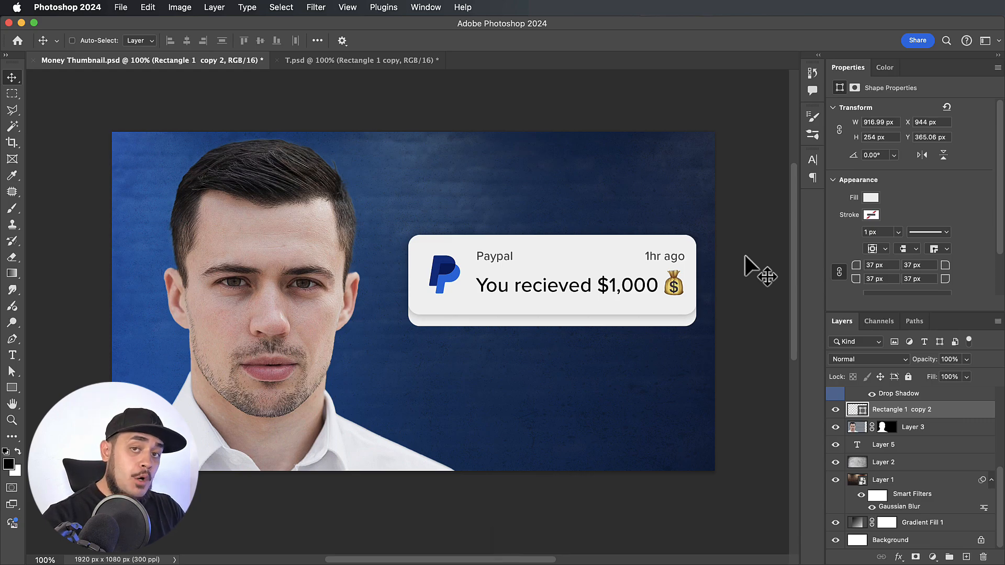
# Narrow the box behind the notification from both sides to about 872 px wide, keeping its height
pyautogui.press('super+t')
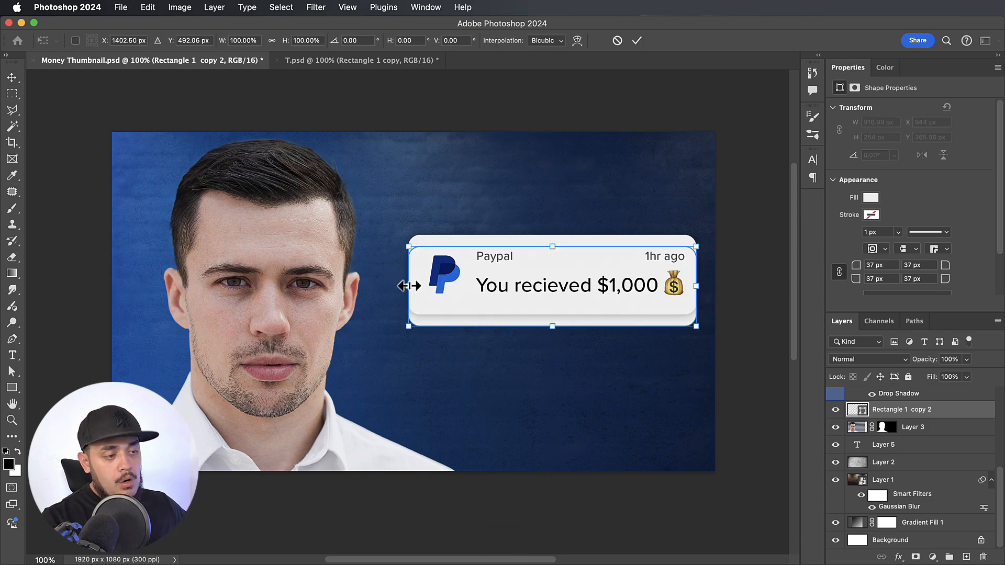
pyautogui.moveTo(409, 286); pyautogui.dragTo(417, 286)
pyautogui.moveTo(697, 287); pyautogui.dragTo(692, 287)
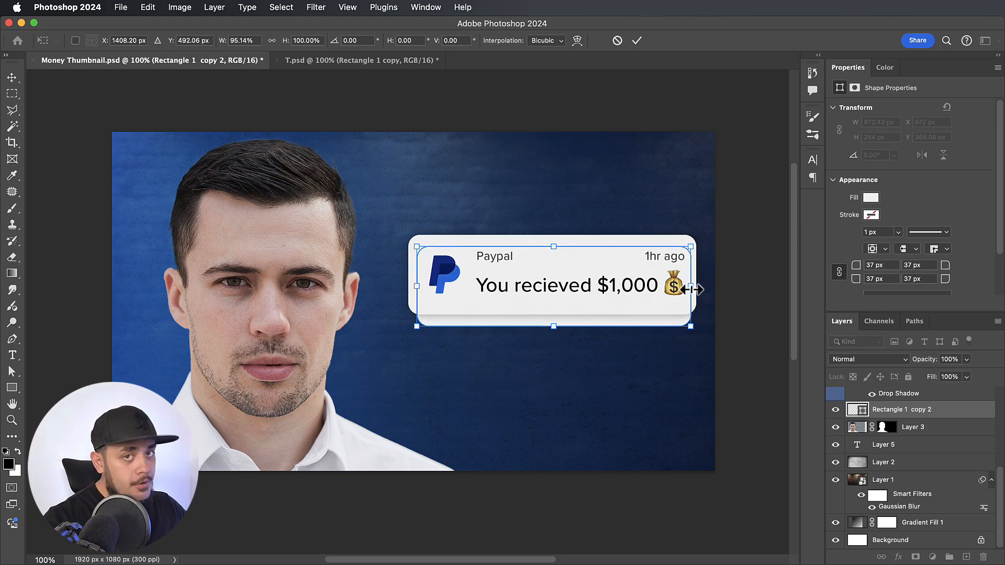
pyautogui.press('Return')
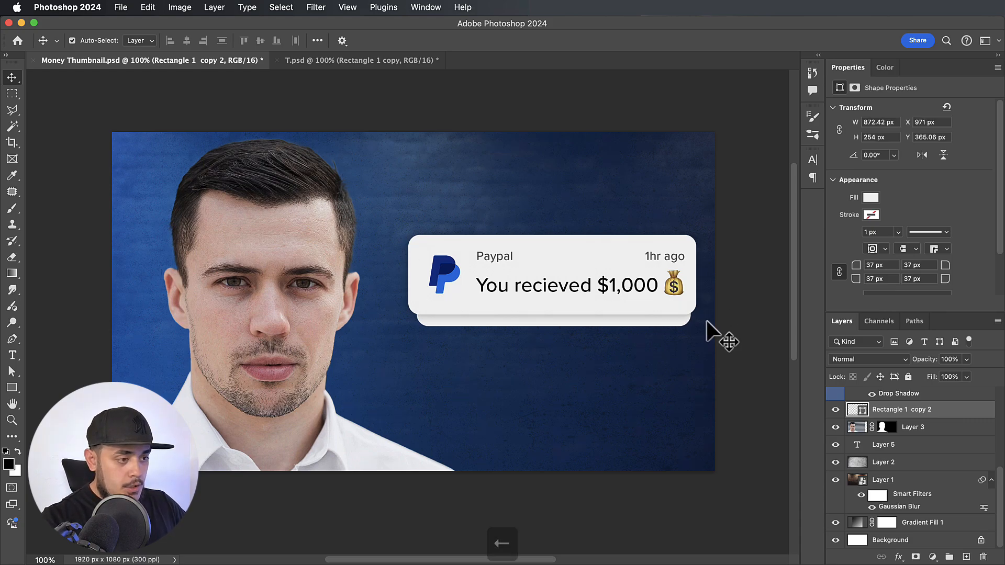
# Nudge the narrowed box to X 968 px and Y 363.06 px, centering it behind the main notification box
pyautogui.press('Left')
pyautogui.press('Left')
pyautogui.press('Left')
pyautogui.press('Left')
pyautogui.press('Right')
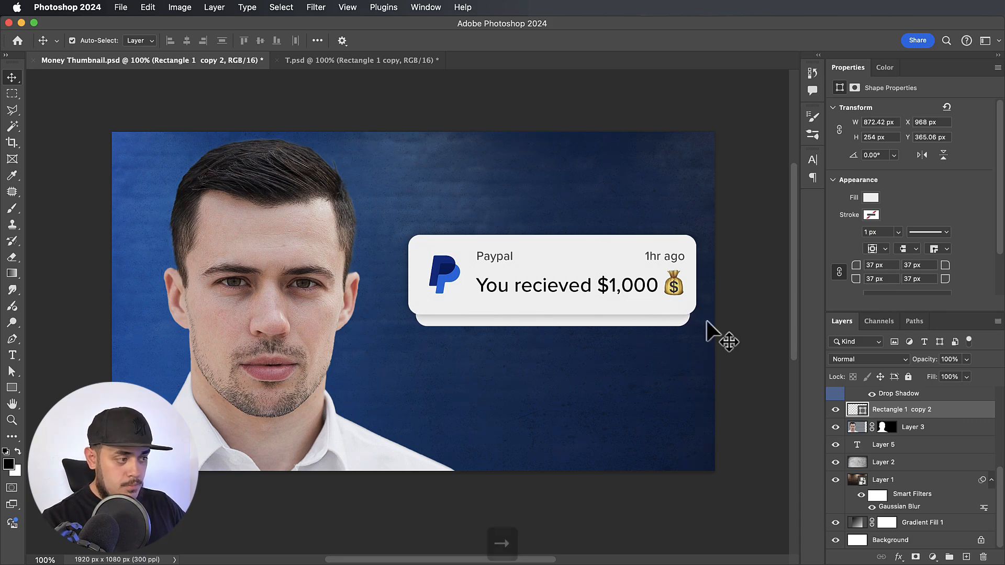
pyautogui.press('Right')
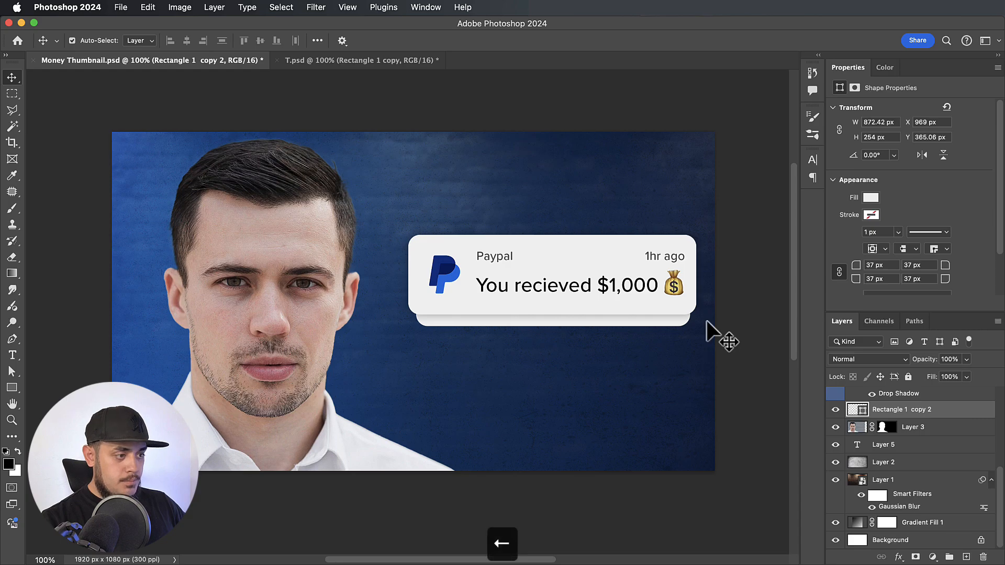
pyautogui.press('Up')
pyautogui.press('Up')
pyautogui.press('Up')
pyautogui.press('Down')
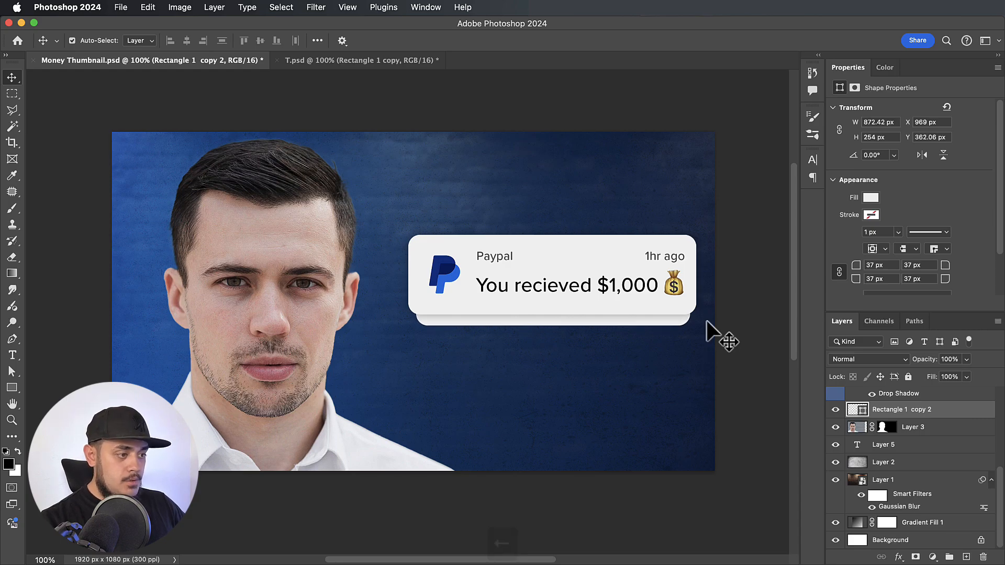
pyautogui.press('Left')
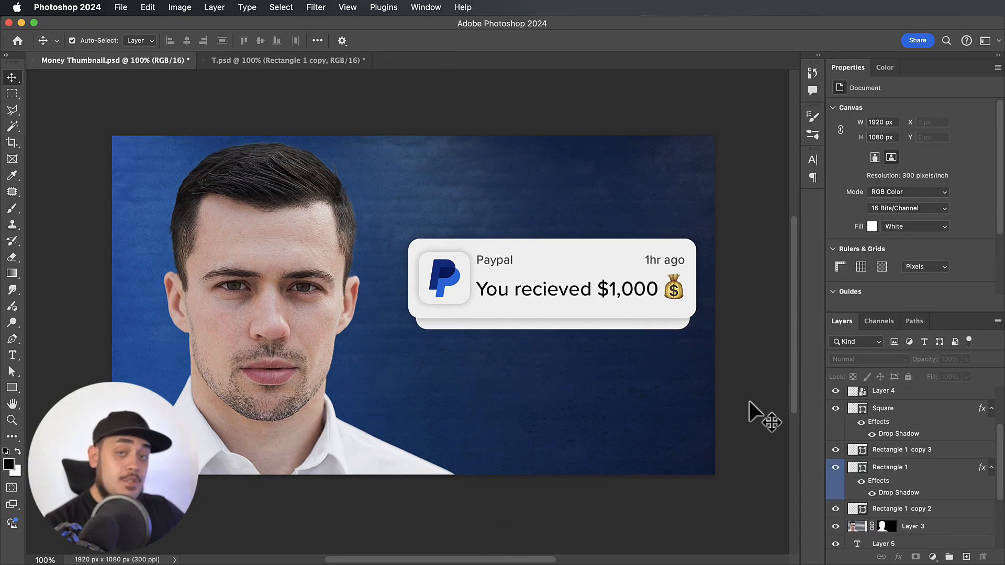
# Place "Rectangle 1 copy 3" beneath "Rectangle 1 copy 2" in the layer order and move it straight down to about Y 410 px
pyautogui.keyDown('shift'); pyautogui.click(934, 510); pyautogui.keyUp('shift')
pyautogui.click(927, 451)
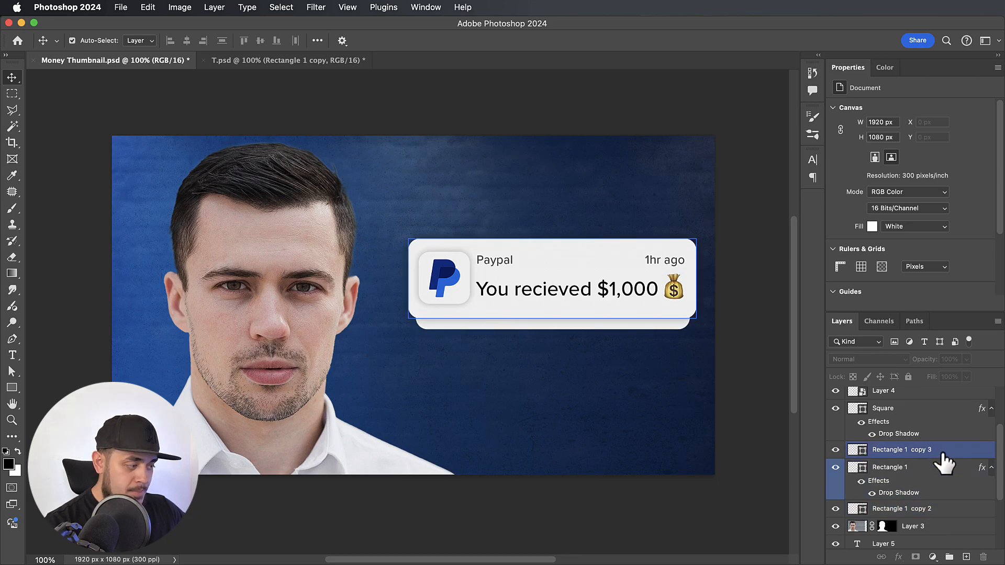
pyautogui.moveTo(944, 453); pyautogui.dragTo(928, 518)
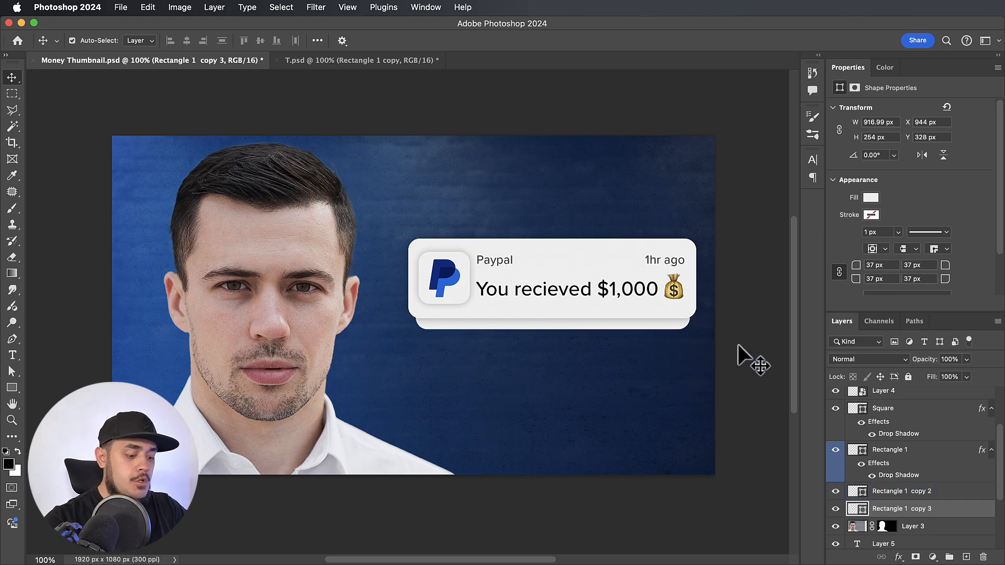
pyautogui.press('super+t')
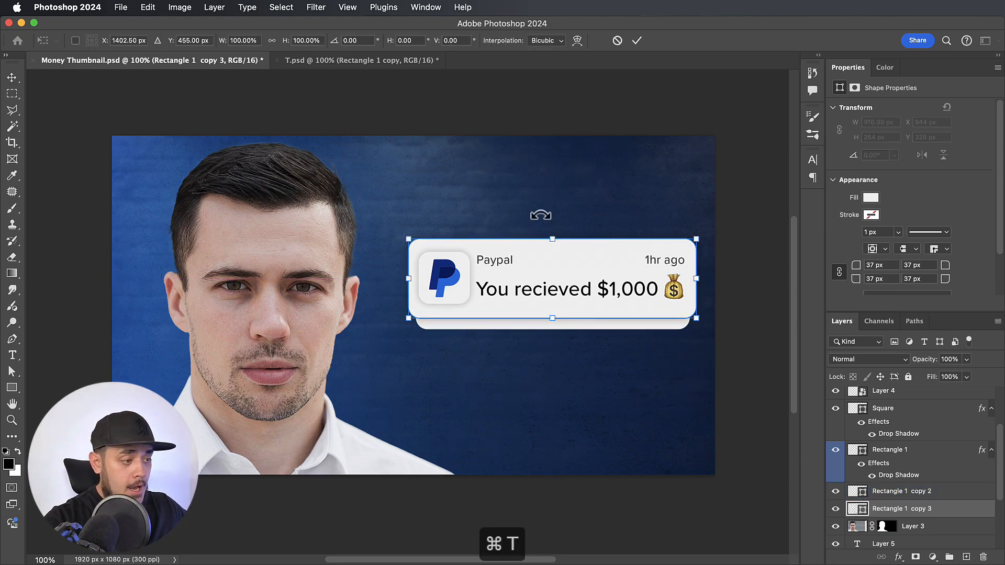
pyautogui.moveTo(577, 259); pyautogui.dragTo(576, 284)
pyautogui.press('Return')
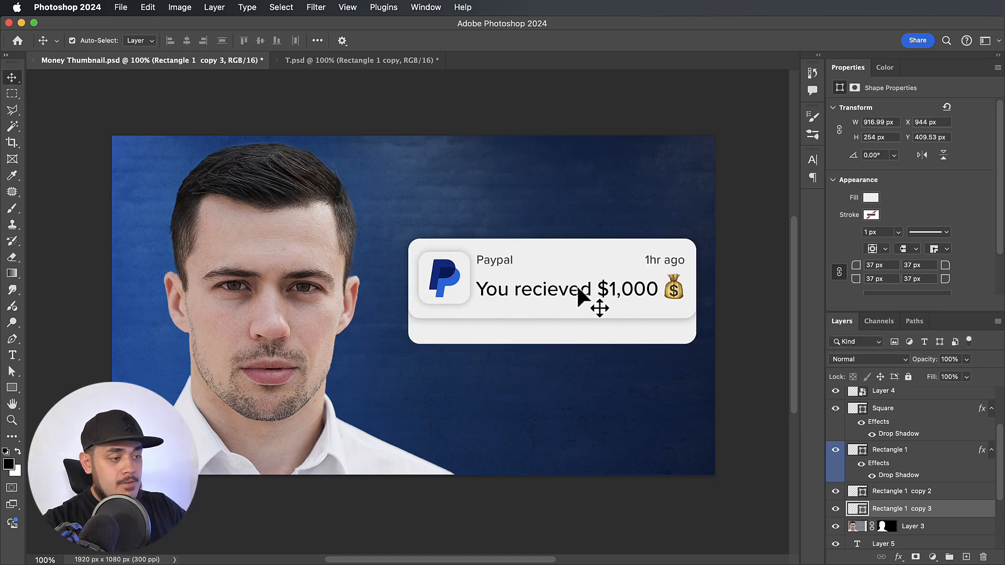
# Add a drop shadow to both boxes stacked behind the notification, "Rectangle 1 copy 3" and "Rectangle 1 copy 2"
pyautogui.doubleClick(963, 509)
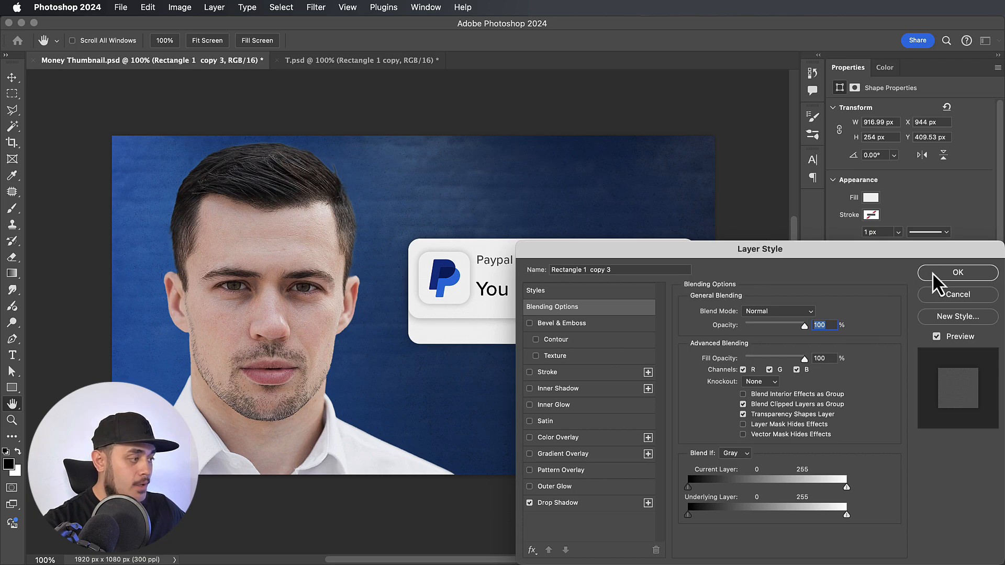
pyautogui.click(932, 272)
pyautogui.doubleClick(953, 501)
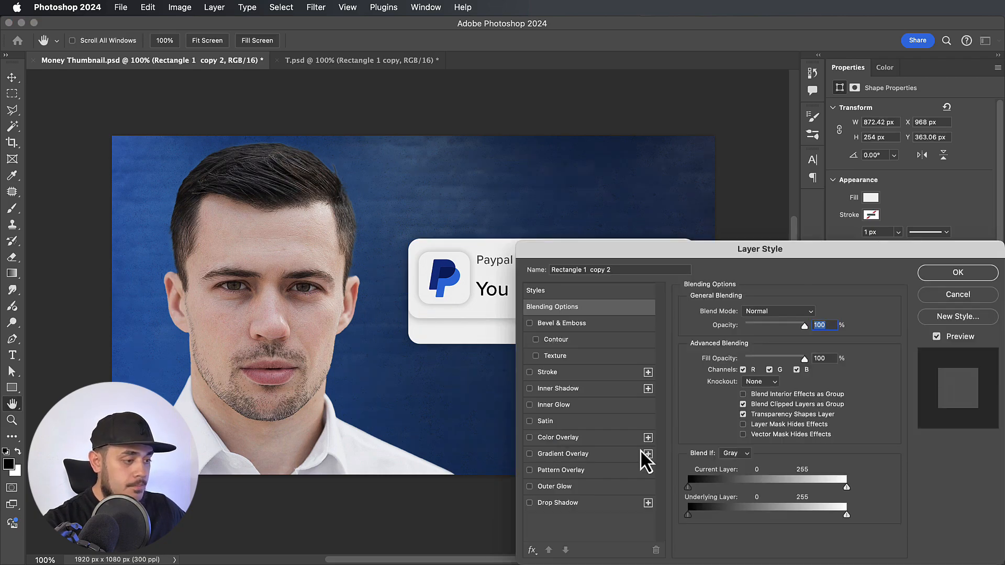
pyautogui.click(530, 502)
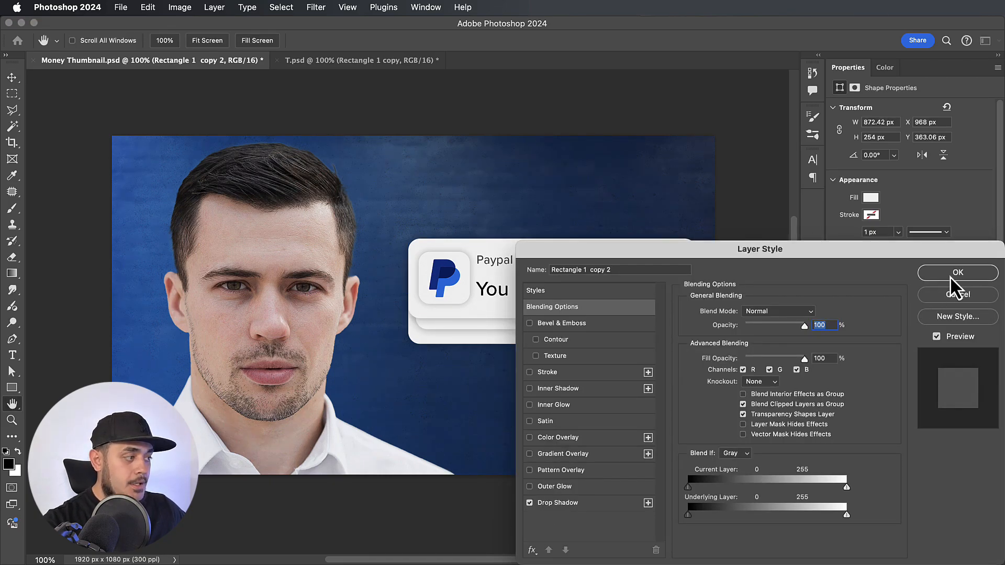
pyautogui.click(949, 275)
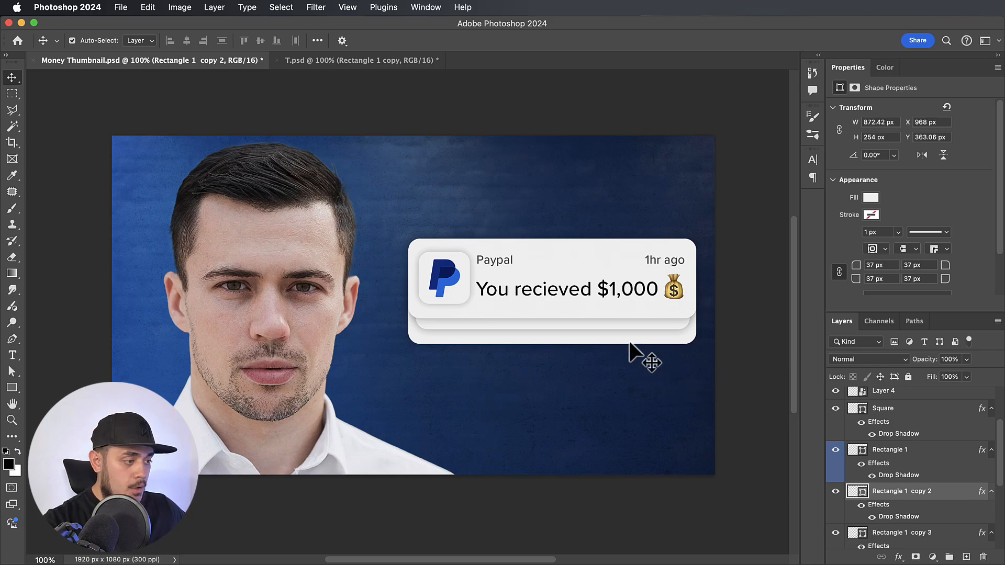
# Shrink "Rectangle 1 copy 3" from both sides and its lower edge to about 796 px wide and 239 px high
pyautogui.click(630, 344)
pyautogui.press('super+t')
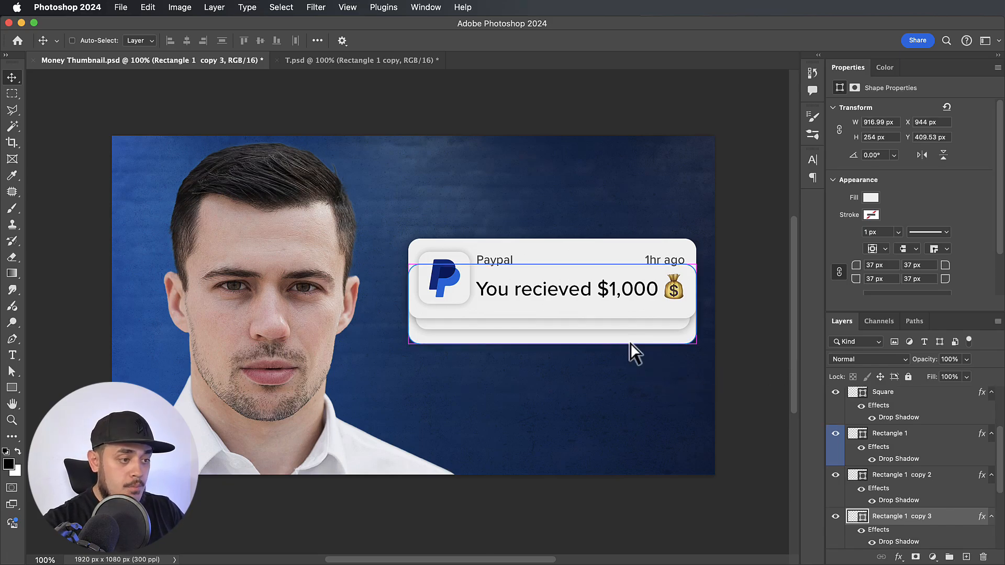
pyautogui.press('super+t')
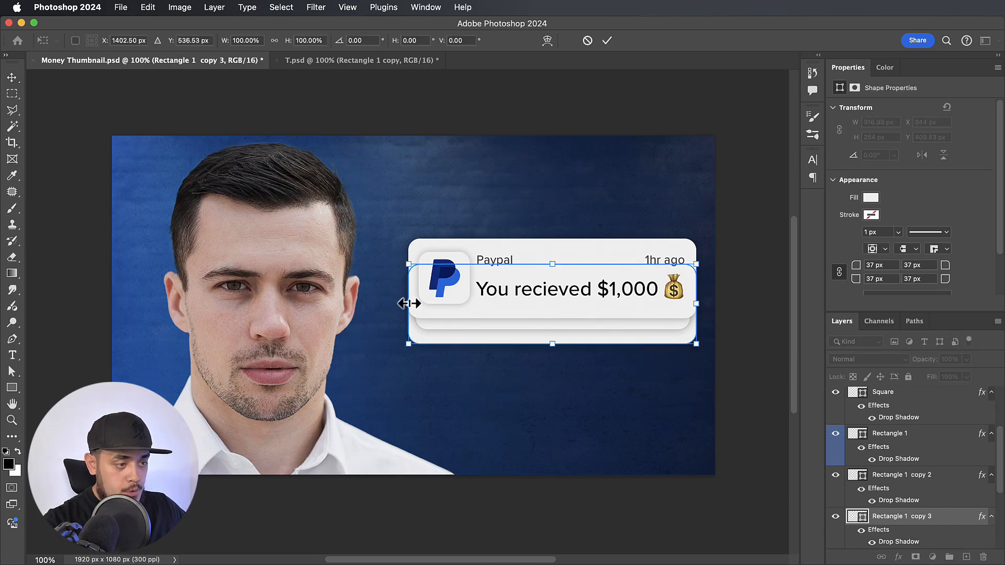
pyautogui.moveTo(410, 304); pyautogui.dragTo(430, 305)
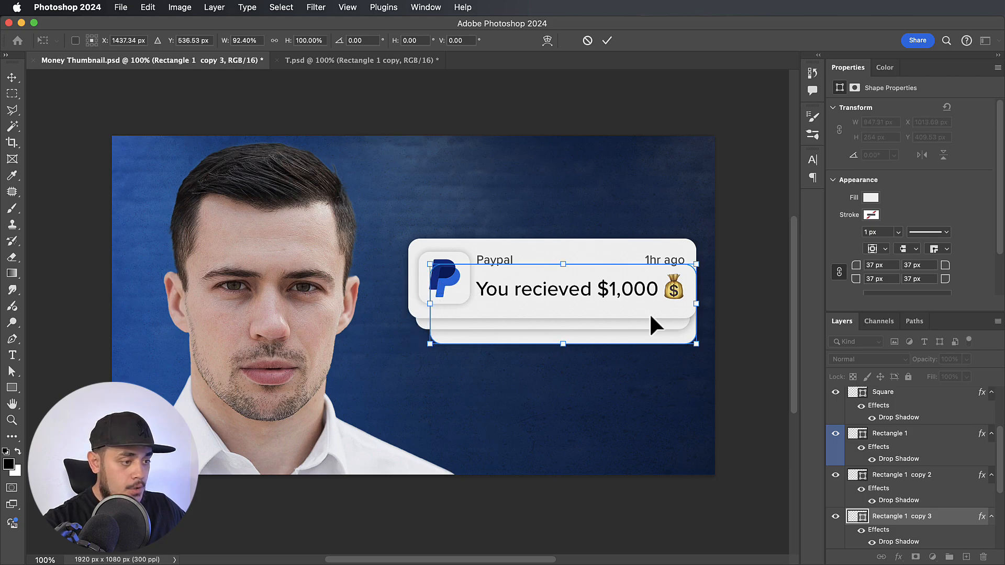
pyautogui.moveTo(696, 307); pyautogui.dragTo(680, 306)
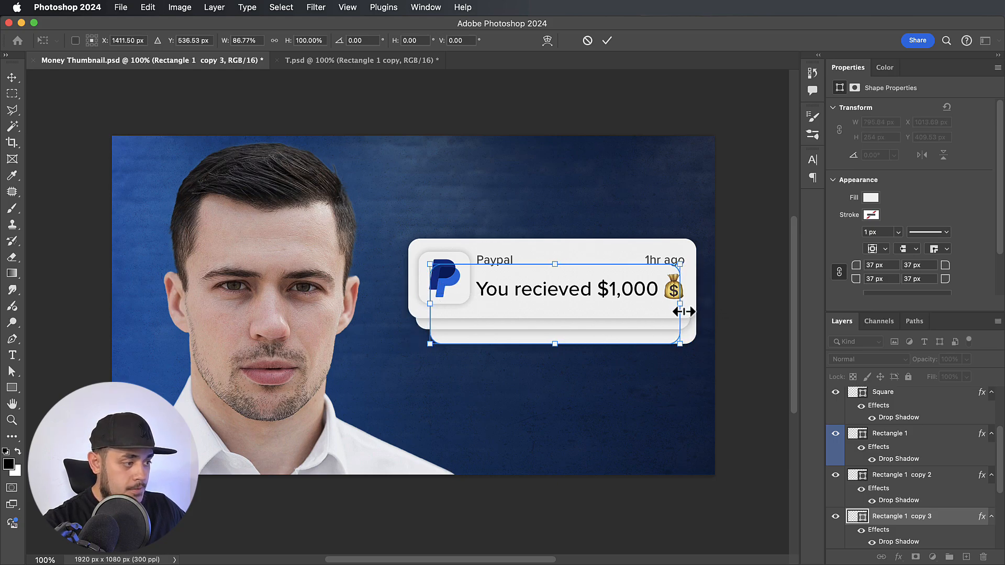
pyautogui.moveTo(557, 344); pyautogui.dragTo(554, 339)
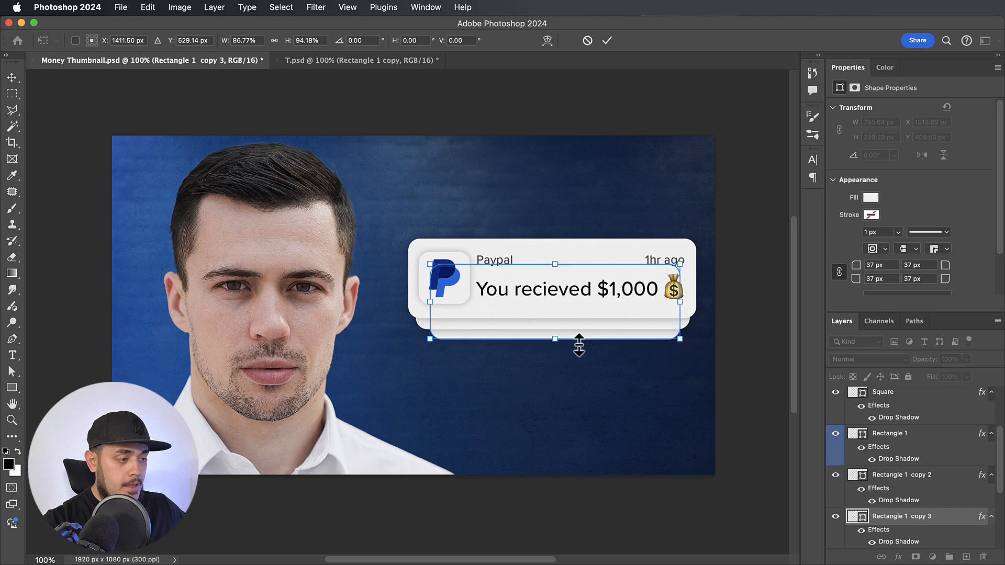
# Nudge the shrunken lowest box up and slightly left to X 1013 px and Y 404 px, and apply the transform
pyautogui.press('super+equal')
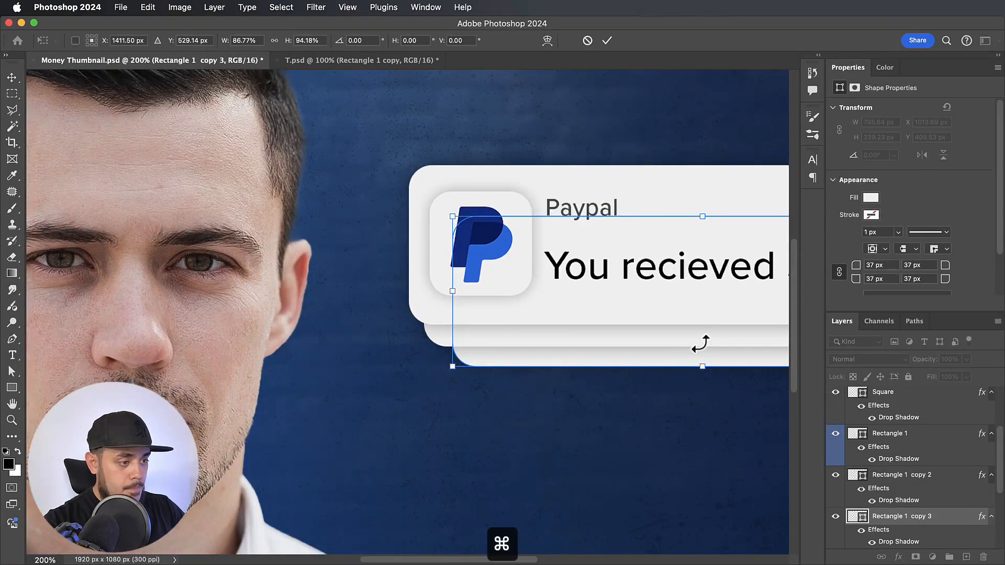
pyautogui.press('super+equal')
pyautogui.hscroll(8, 698, 339)
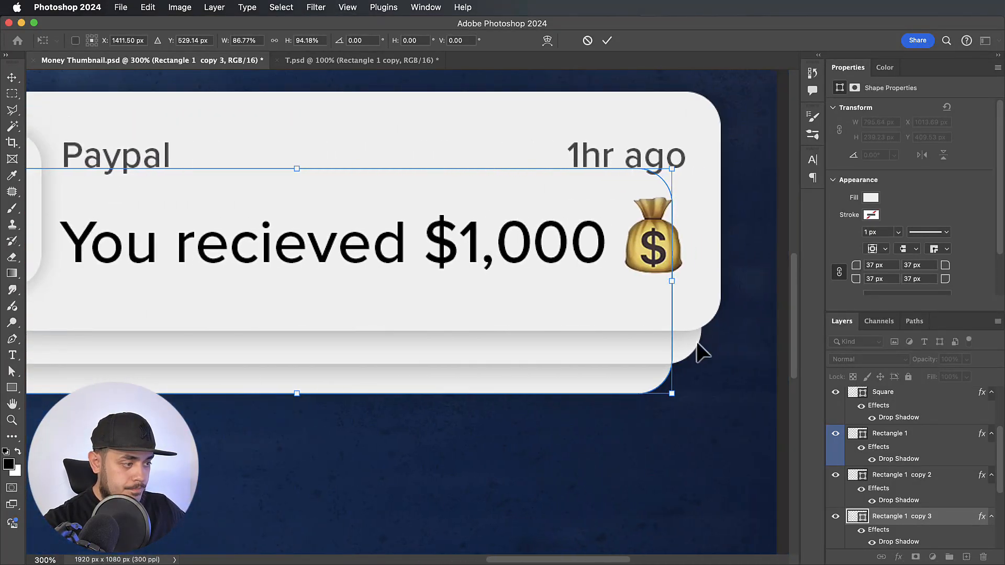
pyautogui.hscroll(-6, 696, 340)
pyautogui.press('Up')
pyautogui.press('Up')
pyautogui.press('Up')
pyautogui.press('Up')
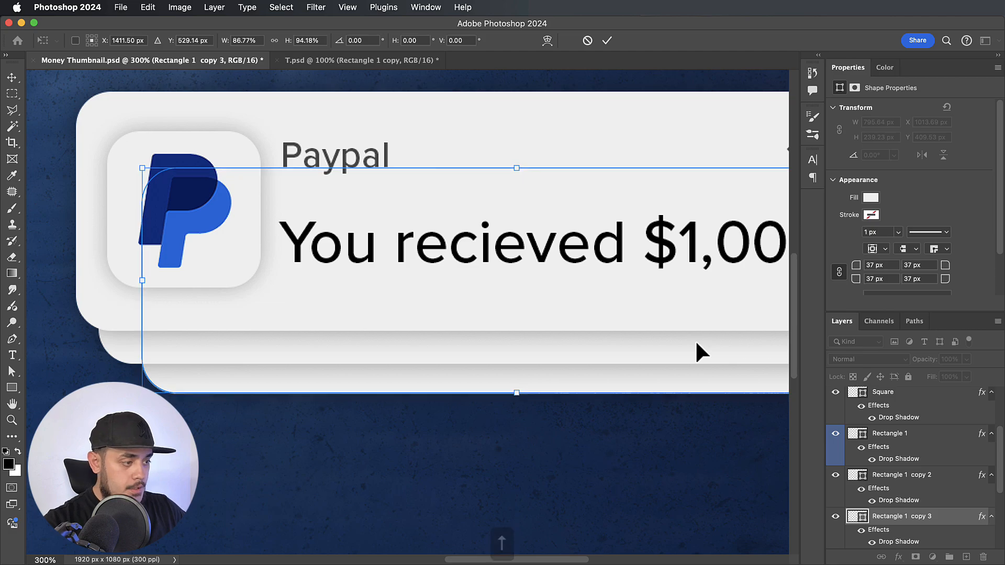
pyautogui.press('Left')
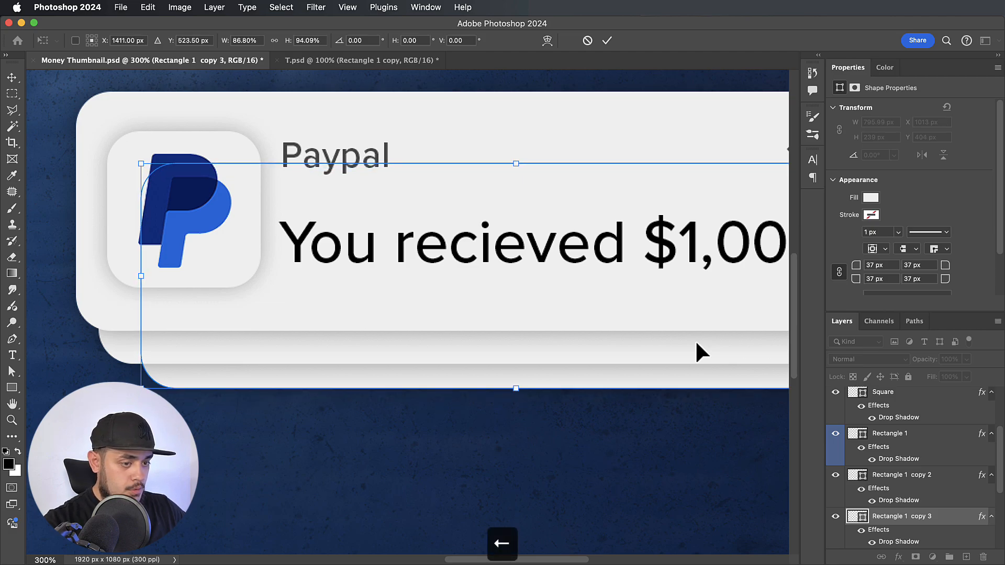
pyautogui.press('Return')
pyautogui.press('super+minus')
pyautogui.press('super+minus')
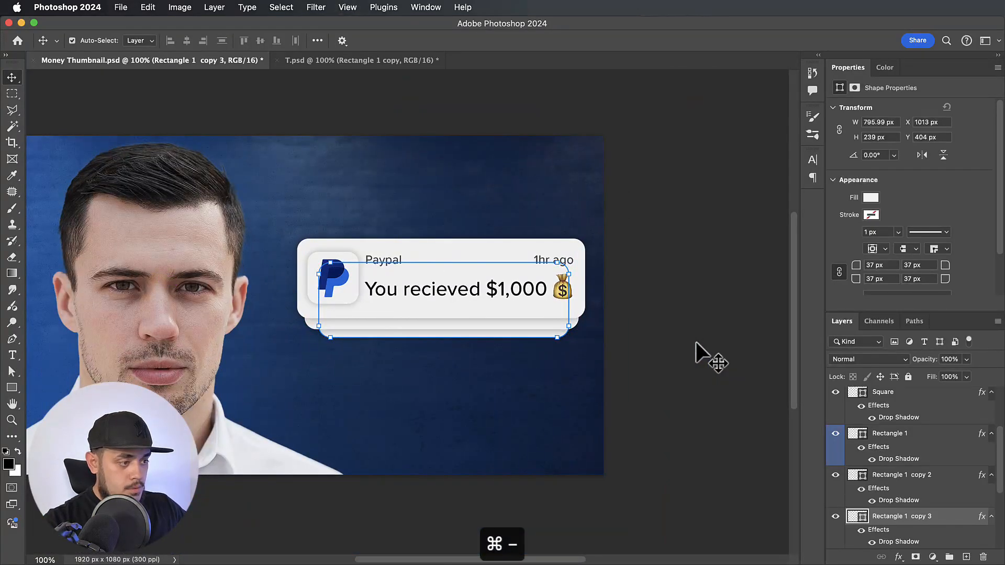
# Widen the lowest box to about 810 px by extending its left edge, and nudge it to X 1000.47 px and Y 410 px
pyautogui.click(695, 338)
pyautogui.click(418, 342)
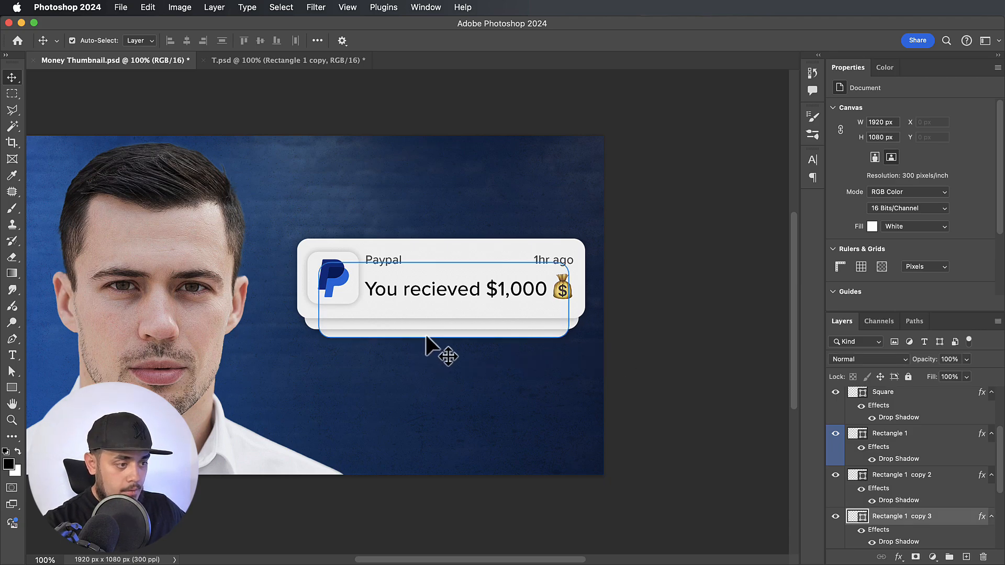
pyautogui.press('super+t')
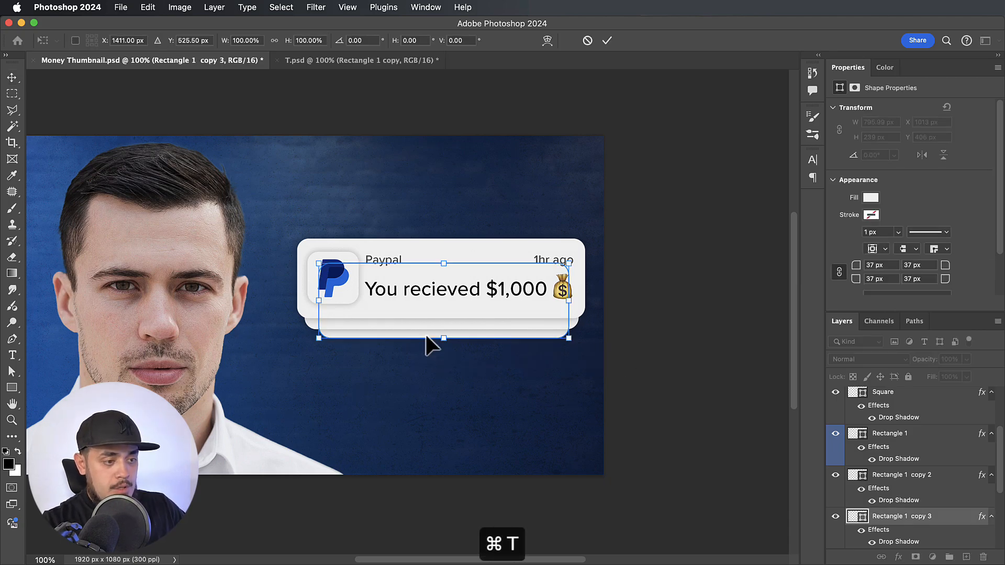
pyautogui.moveTo(319, 302); pyautogui.dragTo(315, 302)
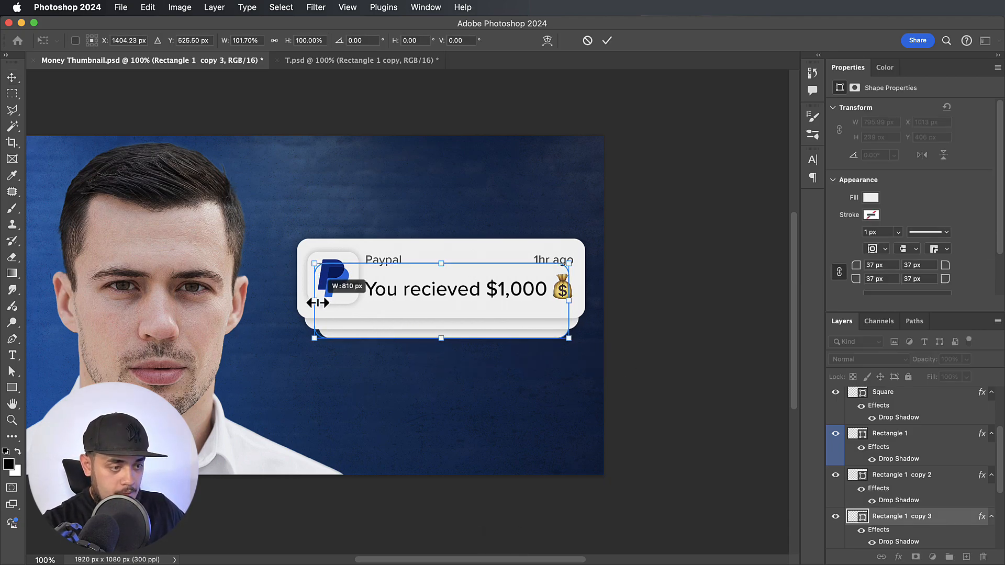
pyautogui.press('Return')
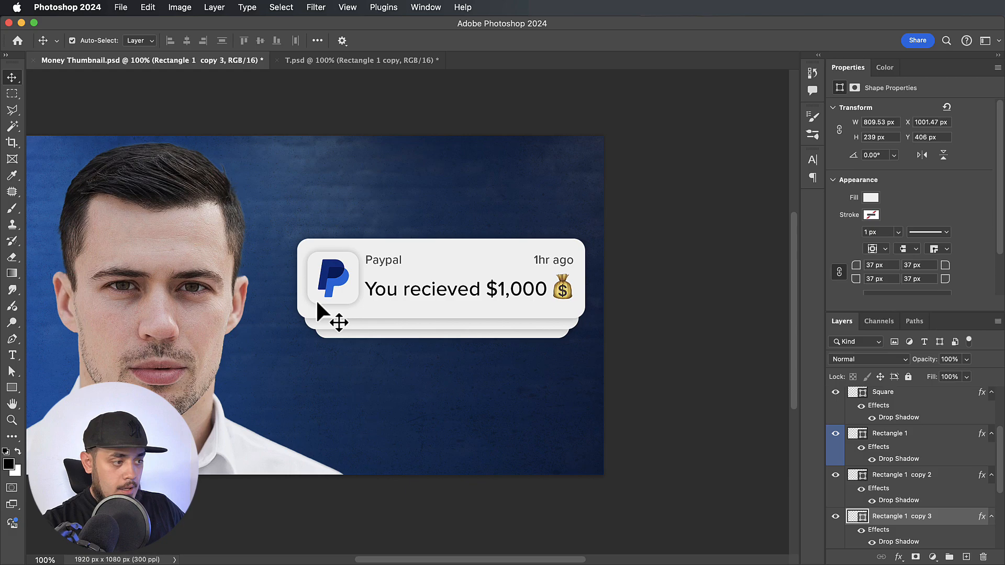
pyautogui.keyDown('shift'); pyautogui.click(540, 326); pyautogui.keyUp('shift')
pyautogui.press('Right')
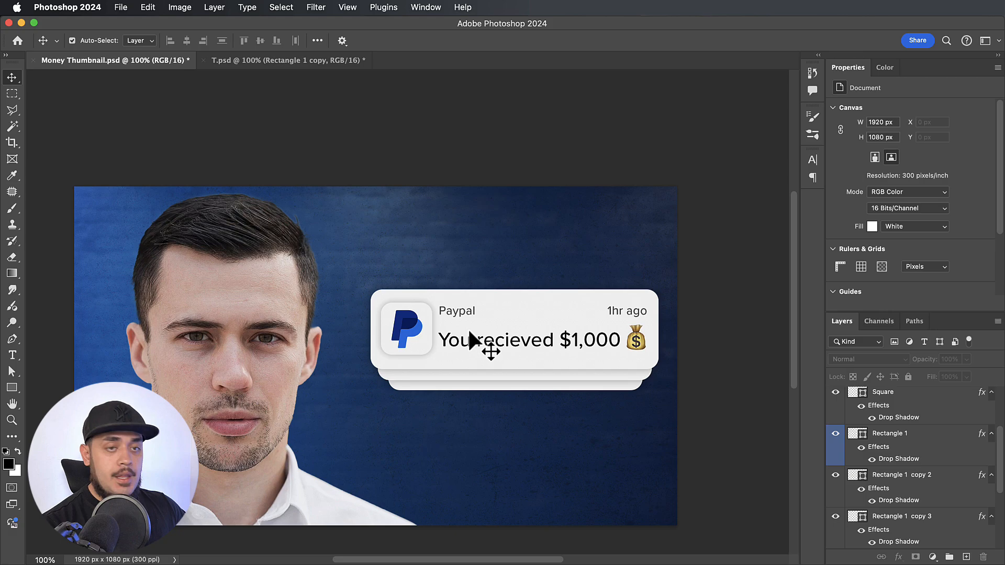
# Group all notification layers from "Rectangle 1 copy 3" up to "1hr ago"
pyautogui.scroll(-2, 913, 508)
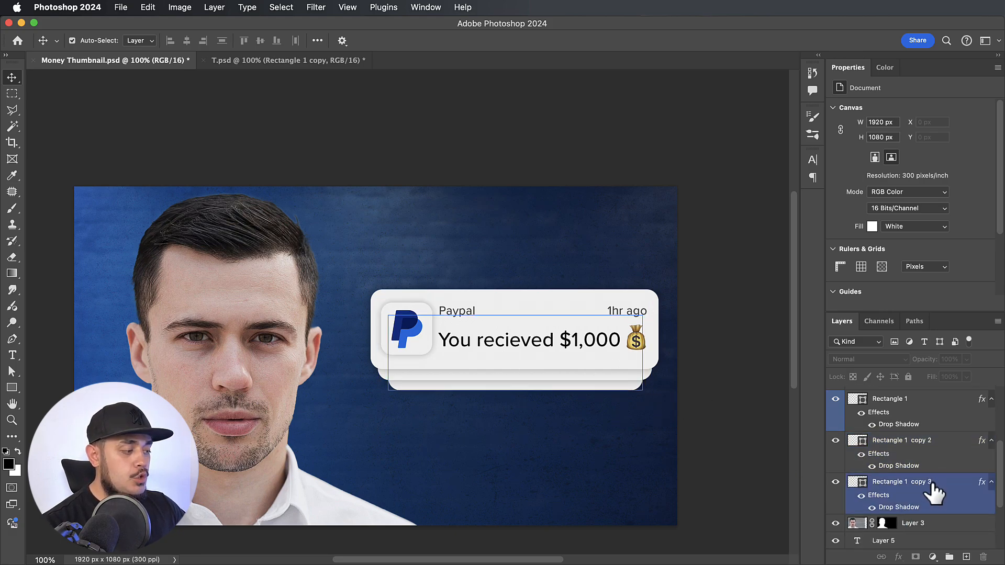
pyautogui.click(935, 492)
pyautogui.scroll(5, 943, 464)
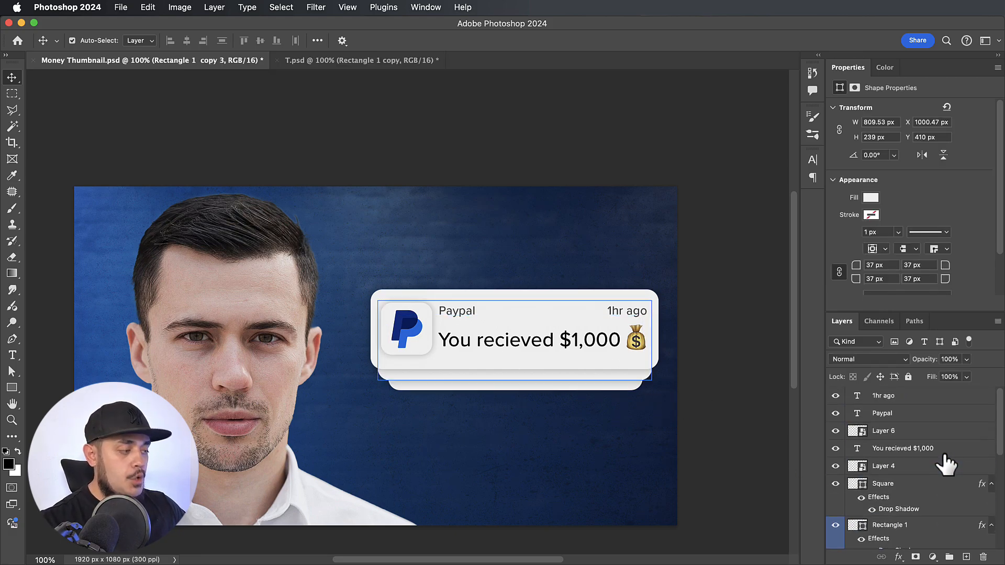
pyautogui.keyDown('shift'); pyautogui.click(932, 398); pyautogui.keyUp('shift')
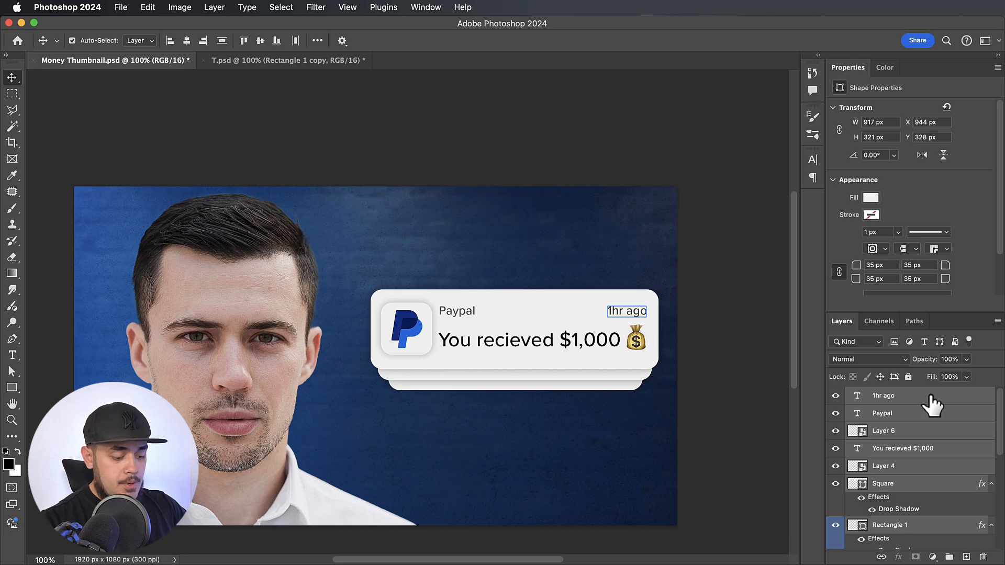
pyautogui.press('super+g')
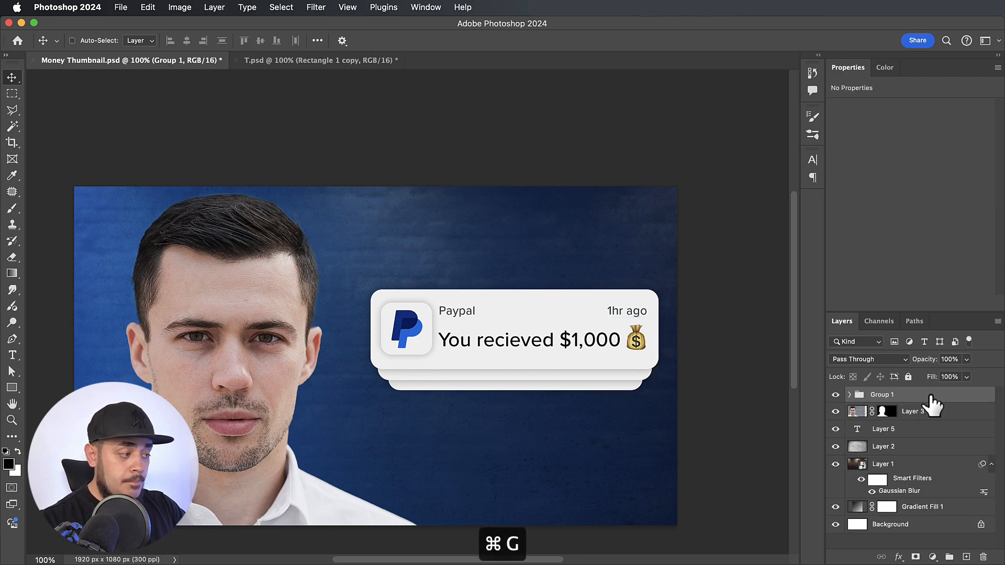
# Rename the group of notification layers as Notification
pyautogui.scroll(-2, 550, 314)
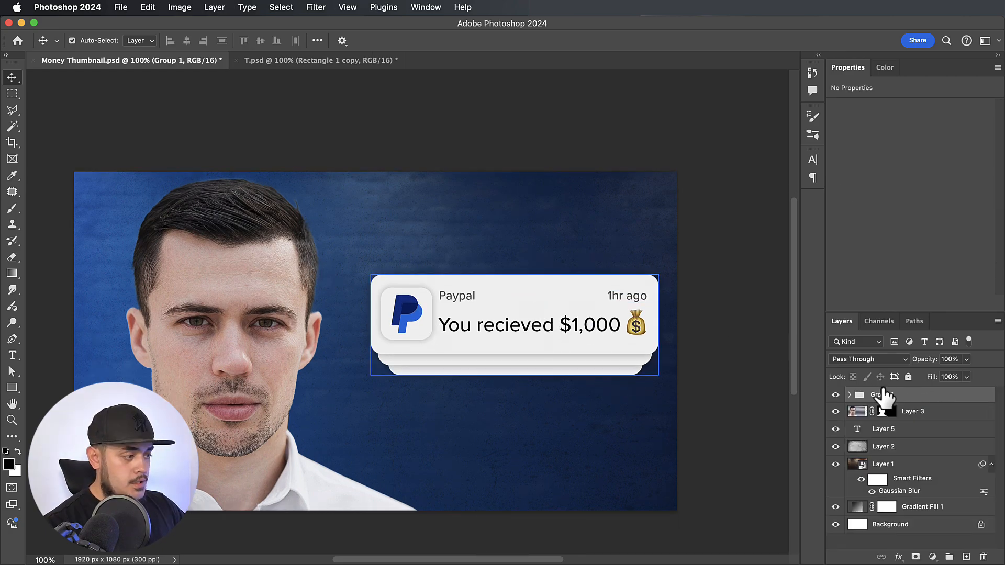
pyautogui.doubleClick(881, 395)
pyautogui.write('N')
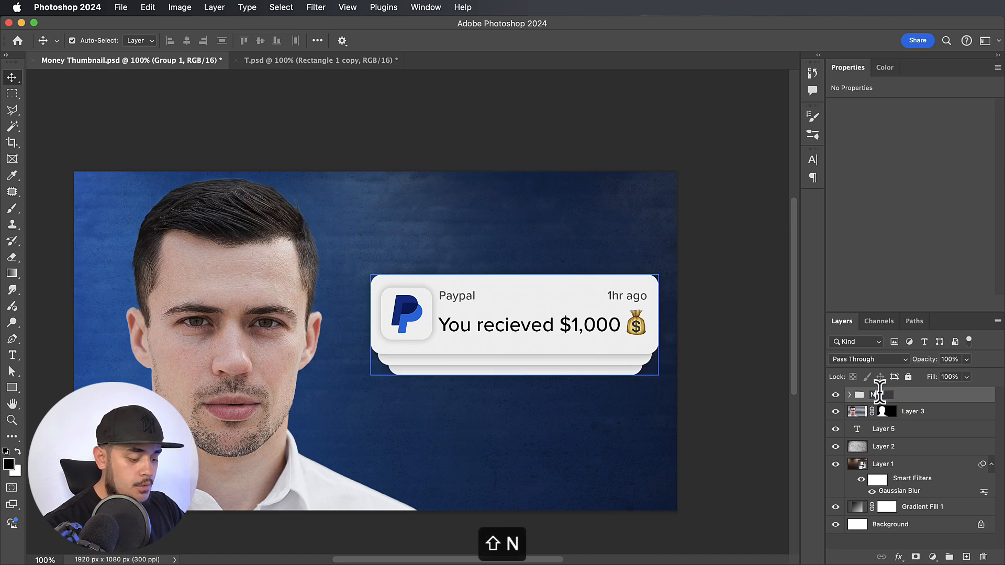
pyautogui.write('otification')
pyautogui.press('Return')
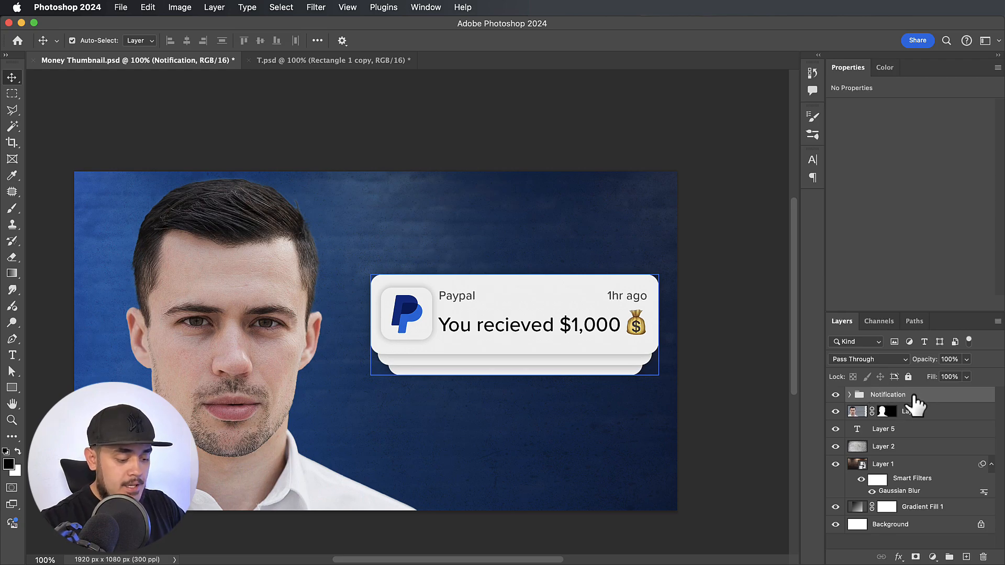
pyautogui.press('super+t')
pyautogui.moveTo(545, 327); pyautogui.dragTo(484, 340)
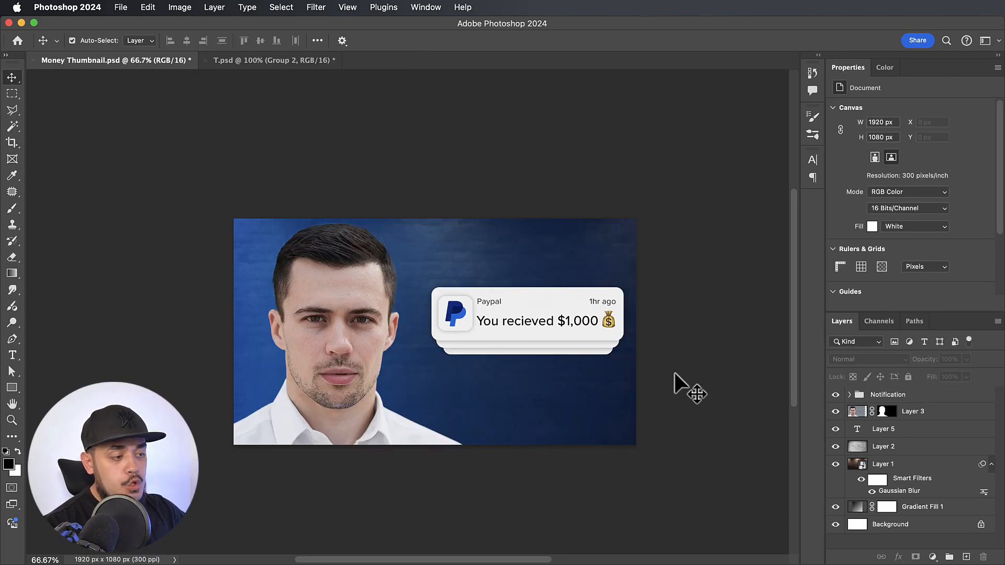
# Add an outer glow to the Notification group with 42% opacity and a size of 59 px
pyautogui.click(945, 396)
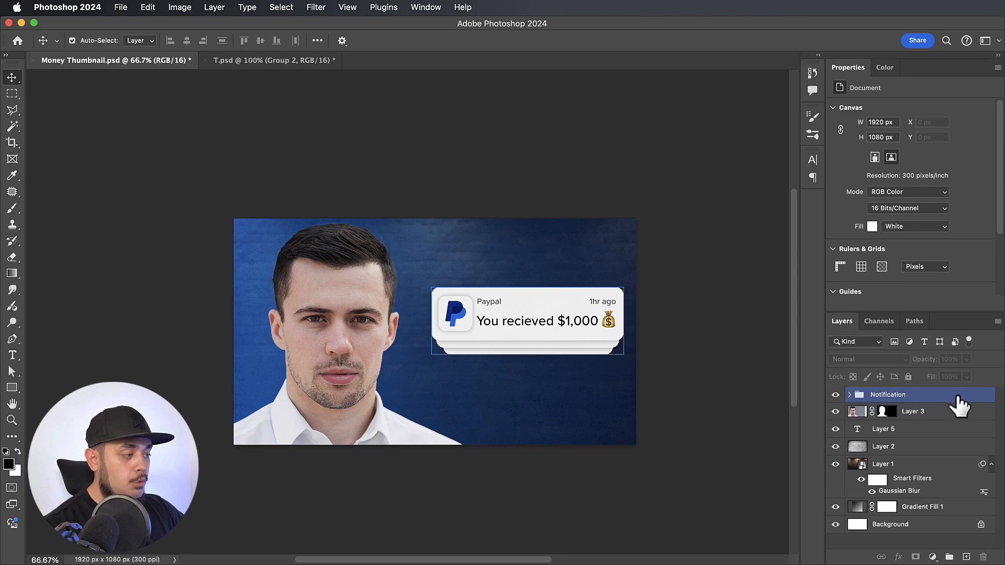
pyautogui.doubleClick(959, 403)
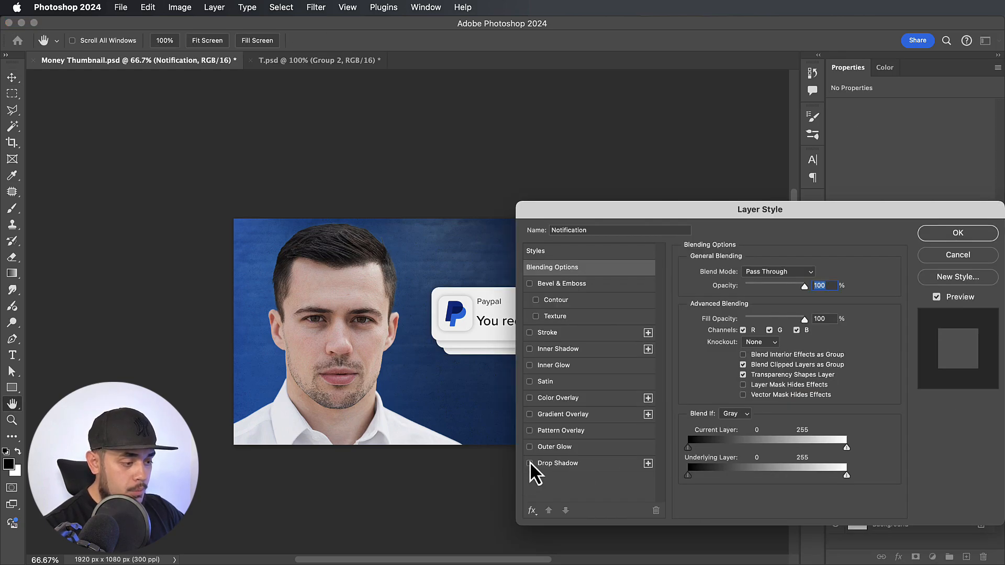
pyautogui.click(529, 447)
pyautogui.hscroll(5, 437, 381)
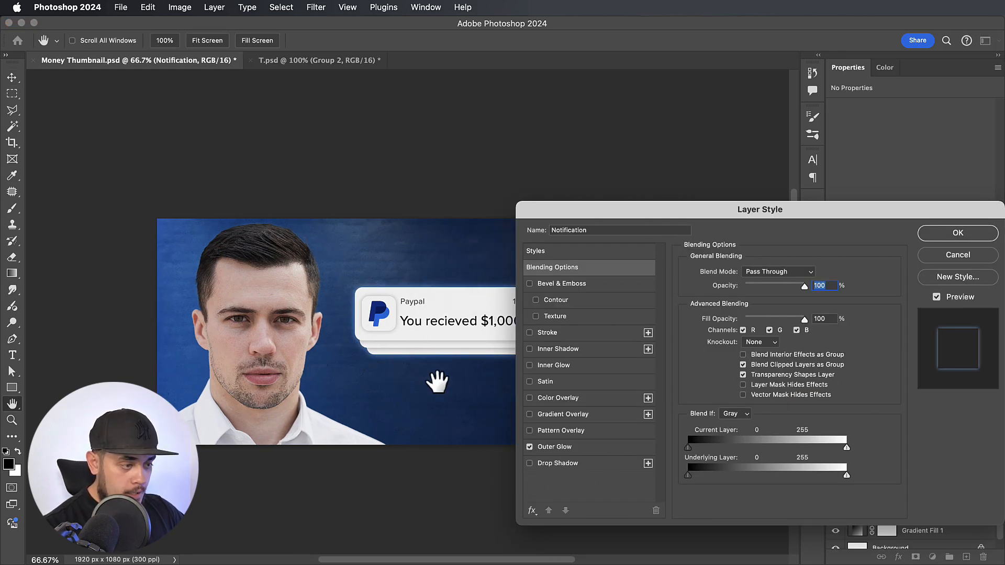
pyautogui.click(543, 448)
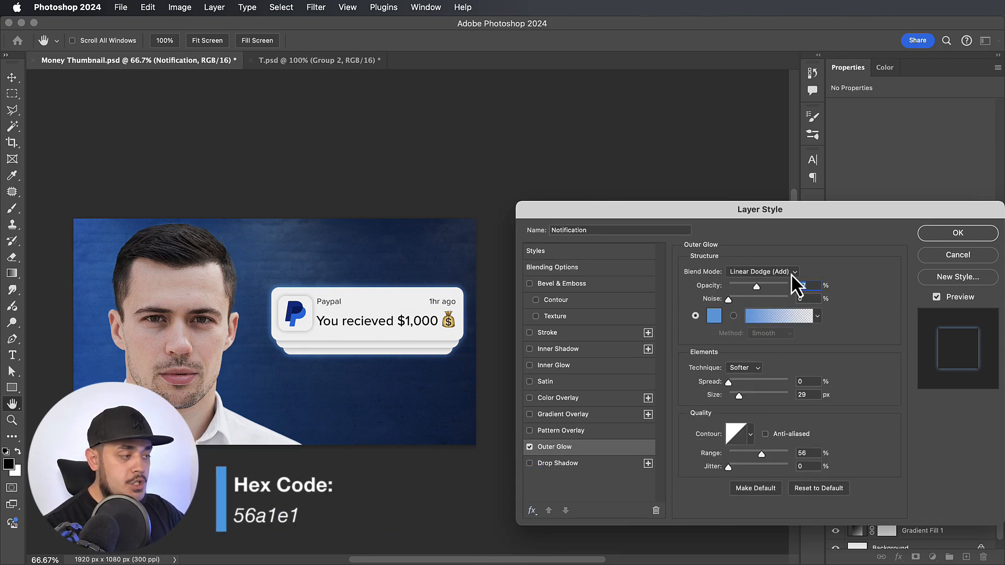
pyautogui.moveTo(755, 288); pyautogui.dragTo(759, 286)
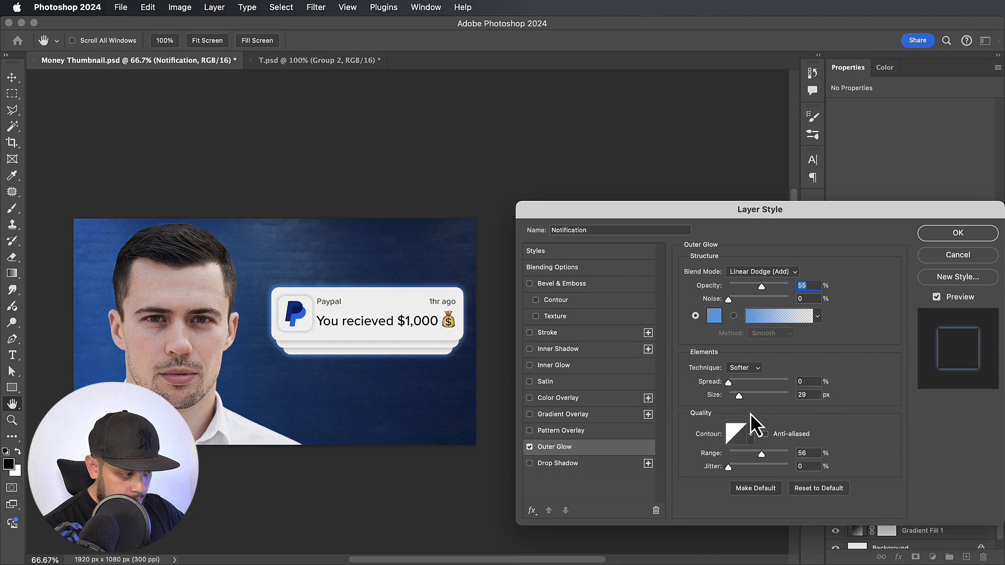
pyautogui.moveTo(740, 397)
pyautogui.mouseDown()
pyautogui.moveTo(751, 393)
pyautogui.moveTo(737, 381)
pyautogui.moveTo(711, 385)
pyautogui.moveTo(746, 397)
pyautogui.mouseUp()
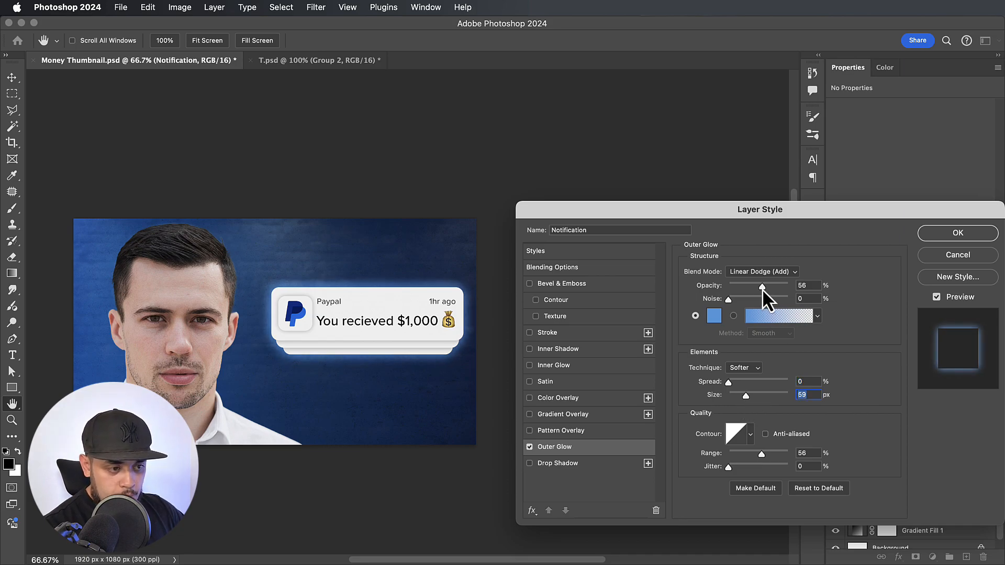
pyautogui.moveTo(767, 299); pyautogui.dragTo(755, 291)
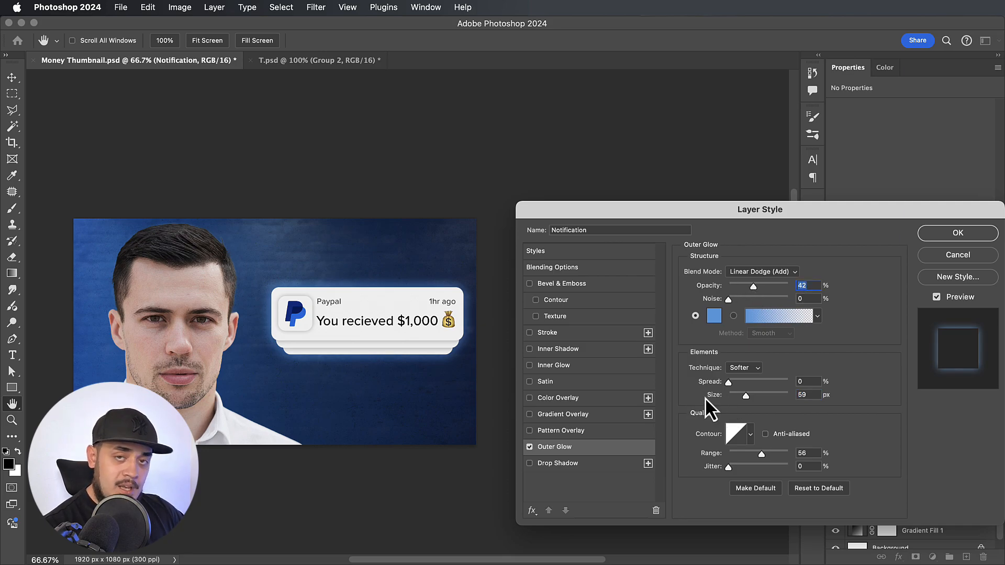
pyautogui.click(957, 233)
# Nudge the Notification group left, closer to the man's portrait, to about X 900 px
pyautogui.press('Left')
pyautogui.hotkey('shift', 'Left')
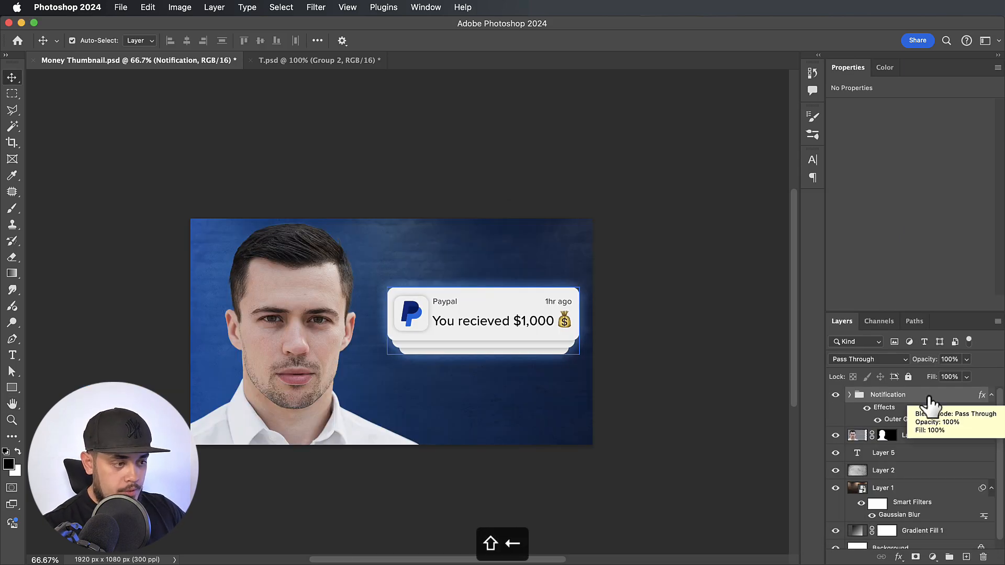
pyautogui.hotkey('shift', 'Left')
pyautogui.hotkey('shift', 'Left')
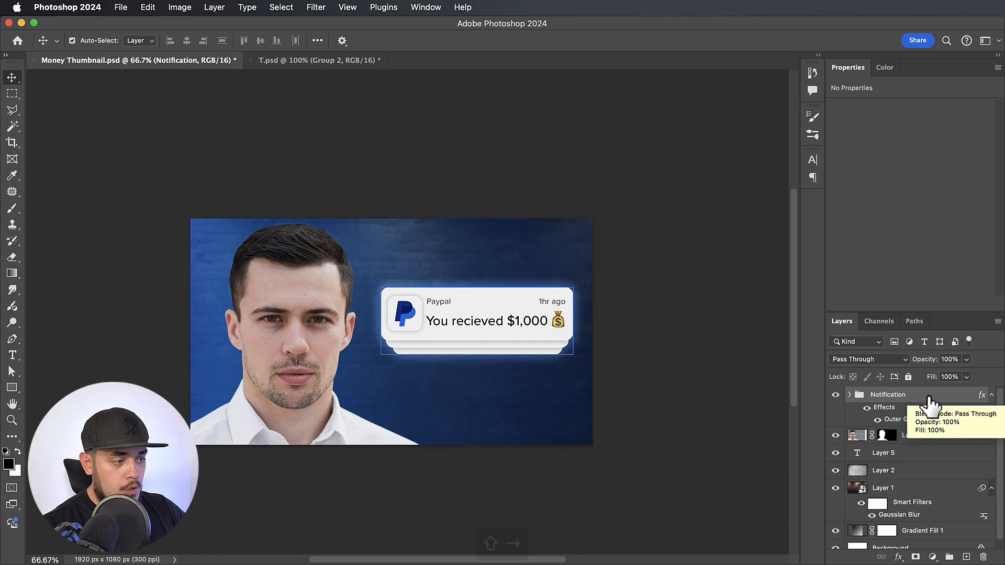
pyautogui.hotkey('shift', 'Right')
pyautogui.hotkey('shift', 'Left')
pyautogui.hotkey('shift', 'Left')
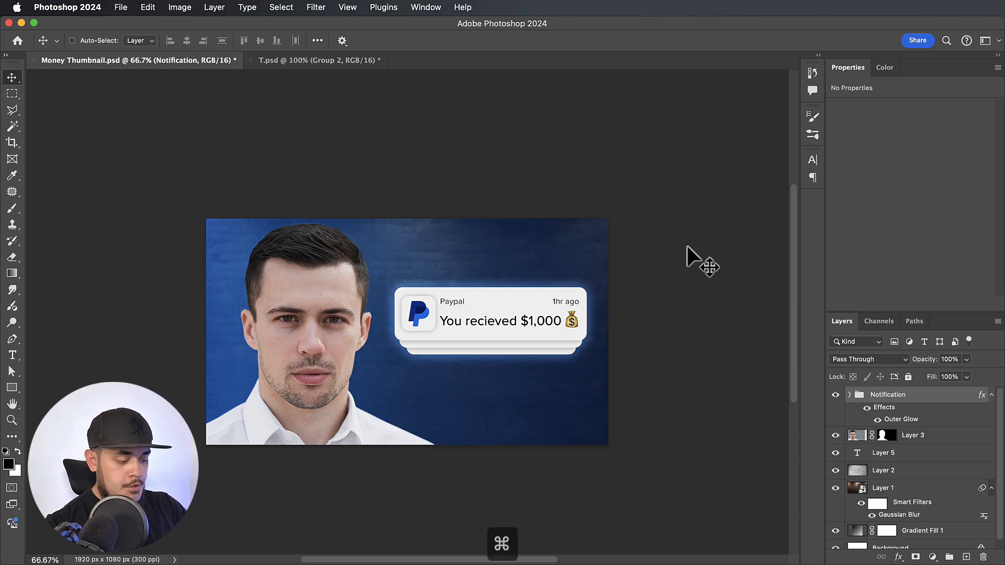
# Nudge the Notification group upward until it sits beside the man's forehead and eyes
pyautogui.press('super+plus')
pyautogui.hotkey('shift', 'Up')
pyautogui.hotkey('shift', 'Up')
pyautogui.hotkey('shift', 'Up')
pyautogui.hotkey('shift', 'Up')
pyautogui.hotkey('shift', 'Up')
pyautogui.hotkey('shift', 'Up')
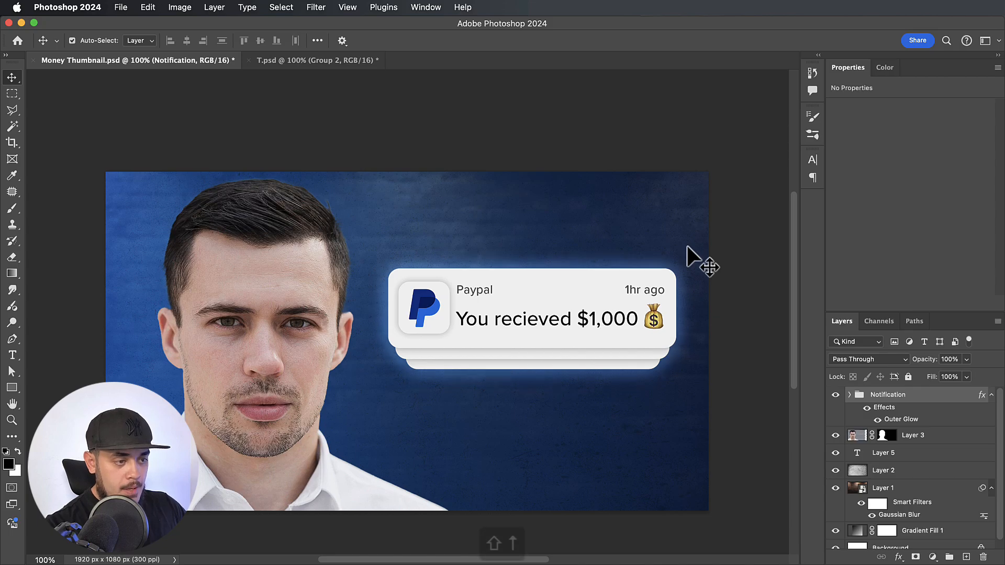
pyautogui.hotkey('shift', 'Up')
pyautogui.hotkey('shift', 'Up')
pyautogui.hotkey('shift', 'Up')
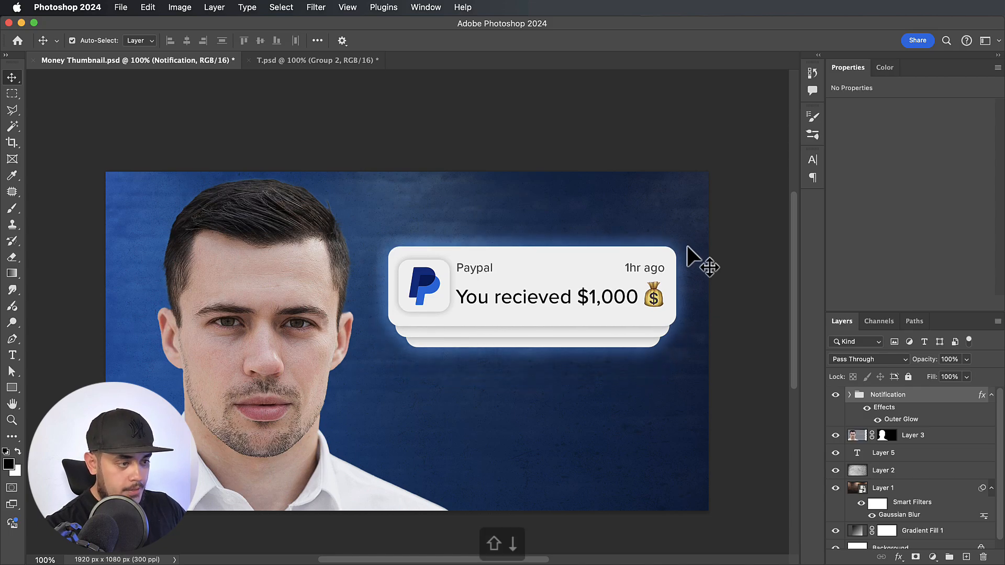
pyautogui.hotkey('shift', 'Down')
pyautogui.hotkey('shift', 'Down')
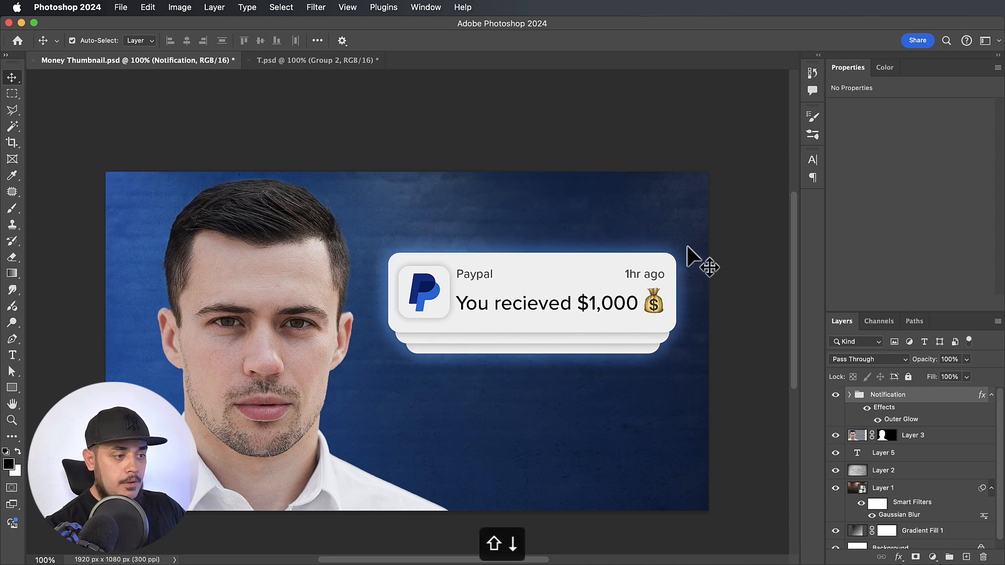
pyautogui.press('Up')
pyautogui.press('Up')
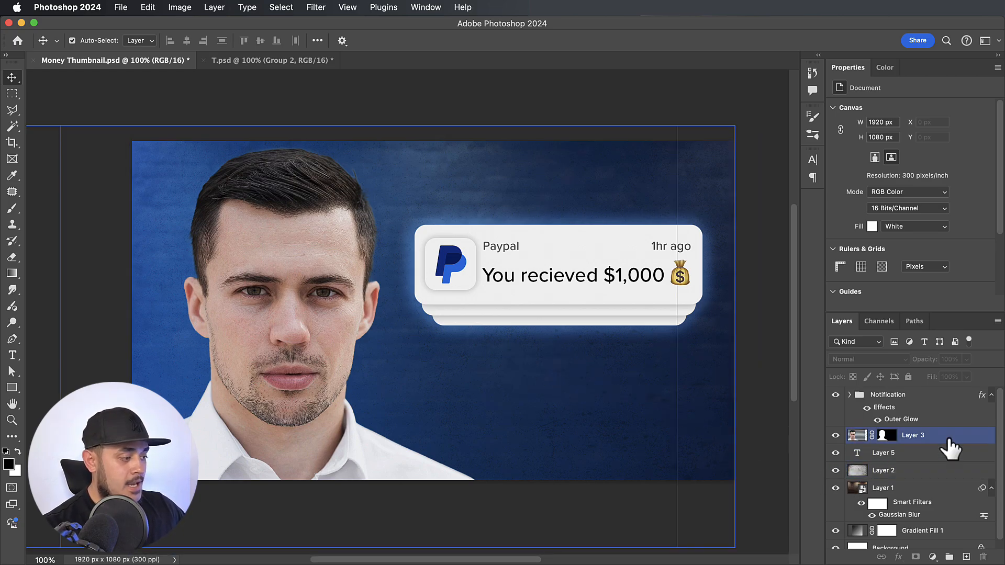
# Add a Curves adjustment above the man's portrait layer and brighten it with a point at input 160, output 195
pyautogui.click(871, 438)
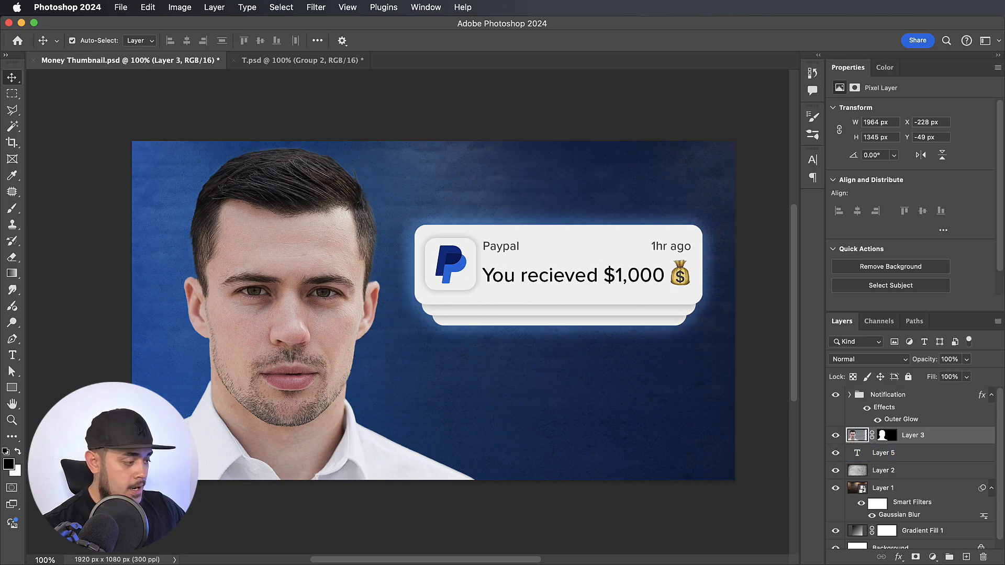
pyautogui.click(934, 559)
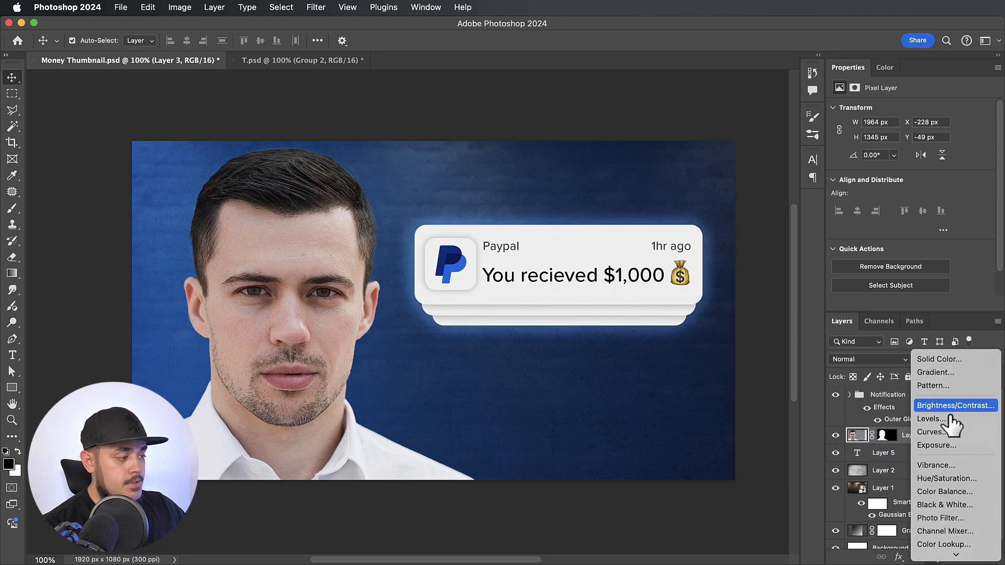
pyautogui.click(948, 433)
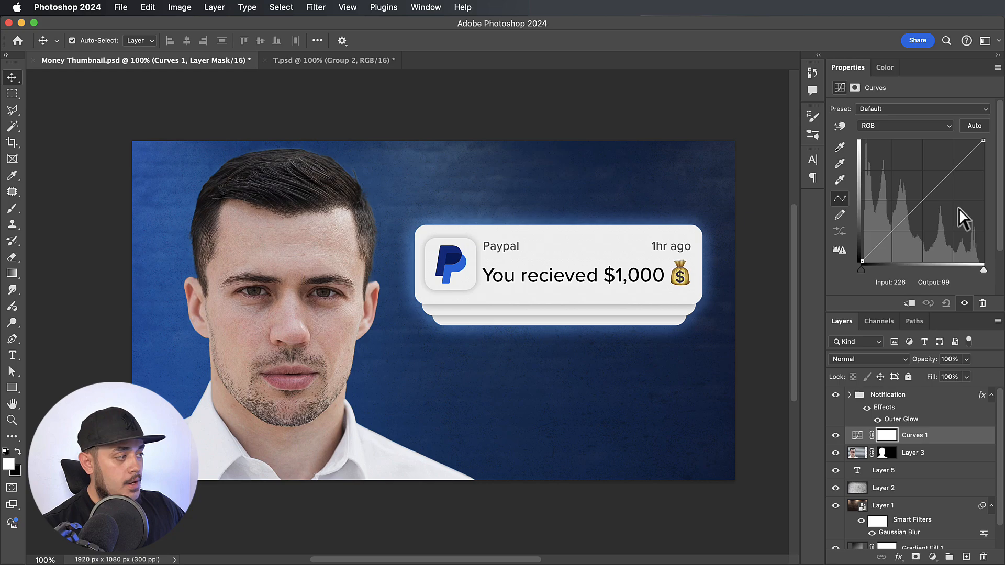
pyautogui.moveTo(943, 182); pyautogui.dragTo(939, 170)
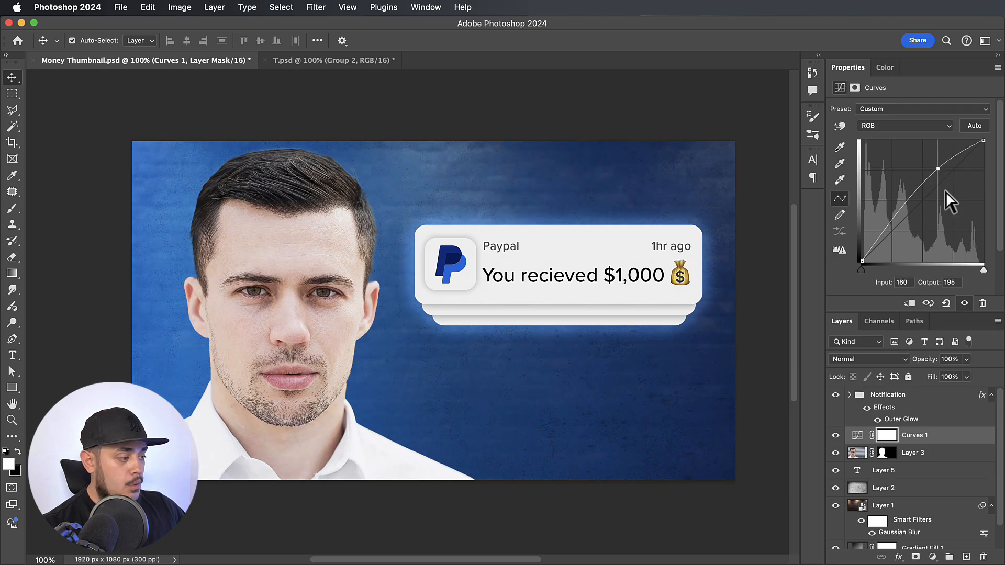
# Duplicate the brightening Curves layer and pull the copy's curve point below the diagonal to darken the image
pyautogui.click(975, 438)
pyautogui.press('super+j')
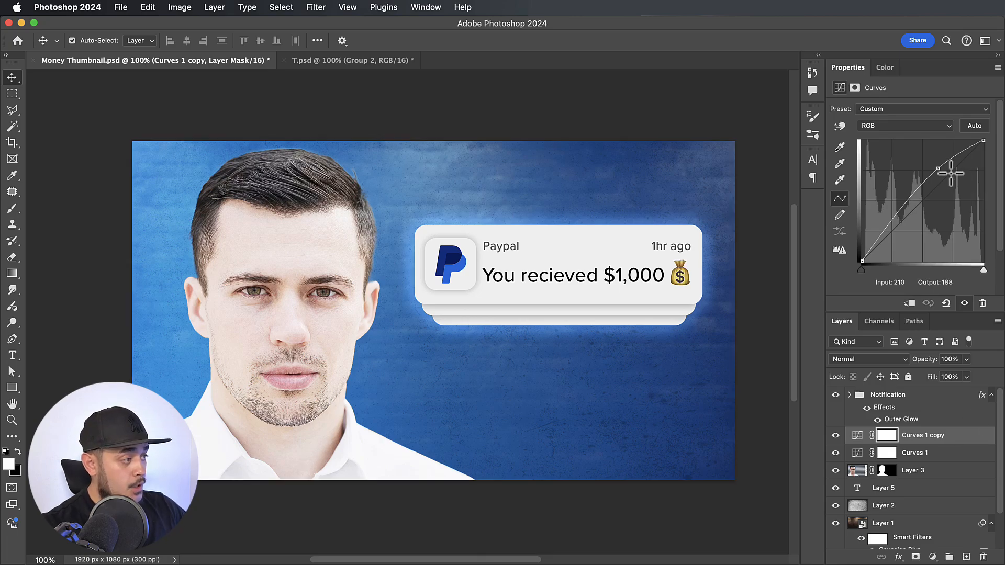
pyautogui.moveTo(939, 170); pyautogui.dragTo(946, 209)
# Invert the masks of Curves 1 and Curves 1 copy to black, hiding both adjustments
pyautogui.click(888, 454)
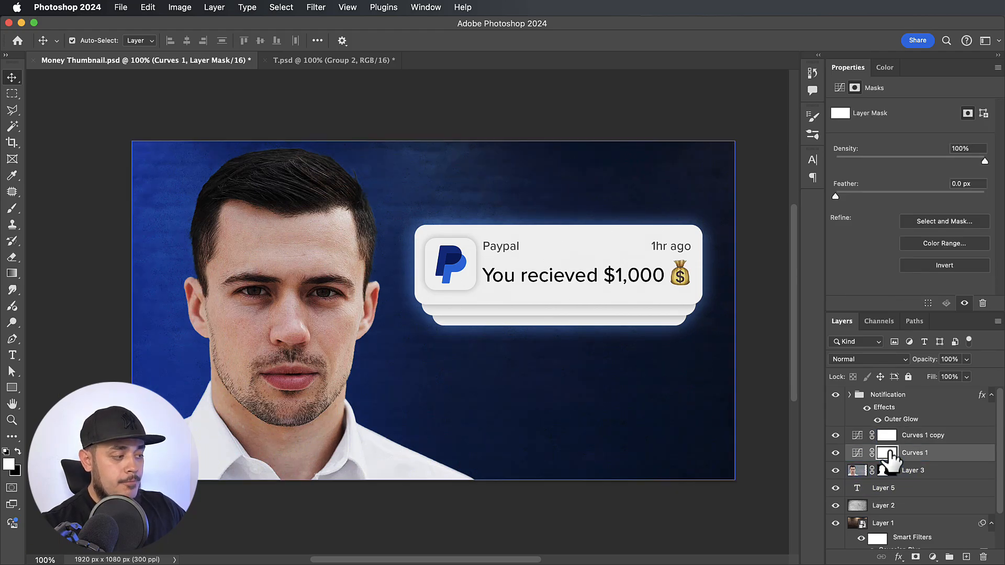
pyautogui.moveTo(888, 453); pyautogui.dragTo(891, 456)
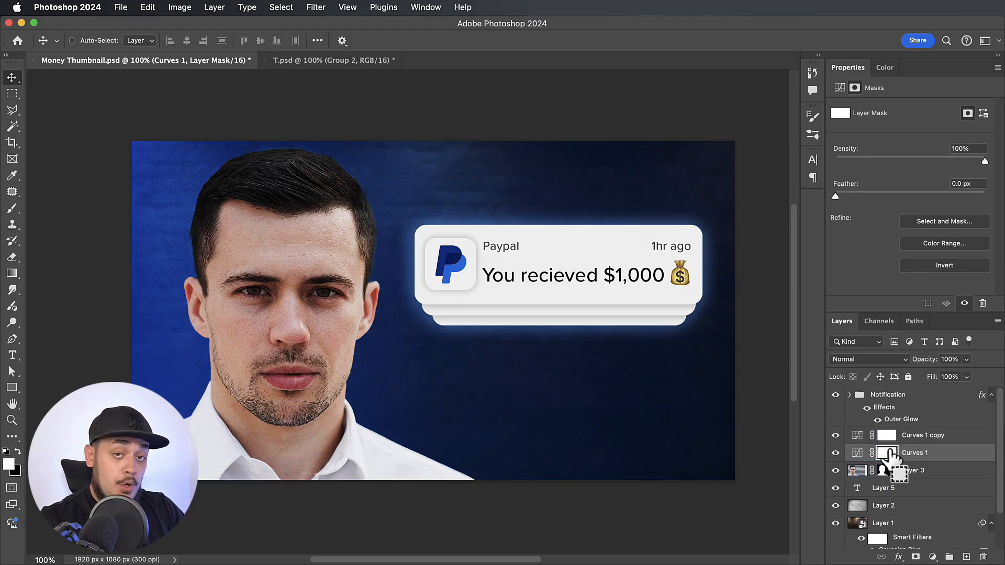
pyautogui.press('super+i')
pyautogui.click(886, 436)
pyautogui.press('super+i')
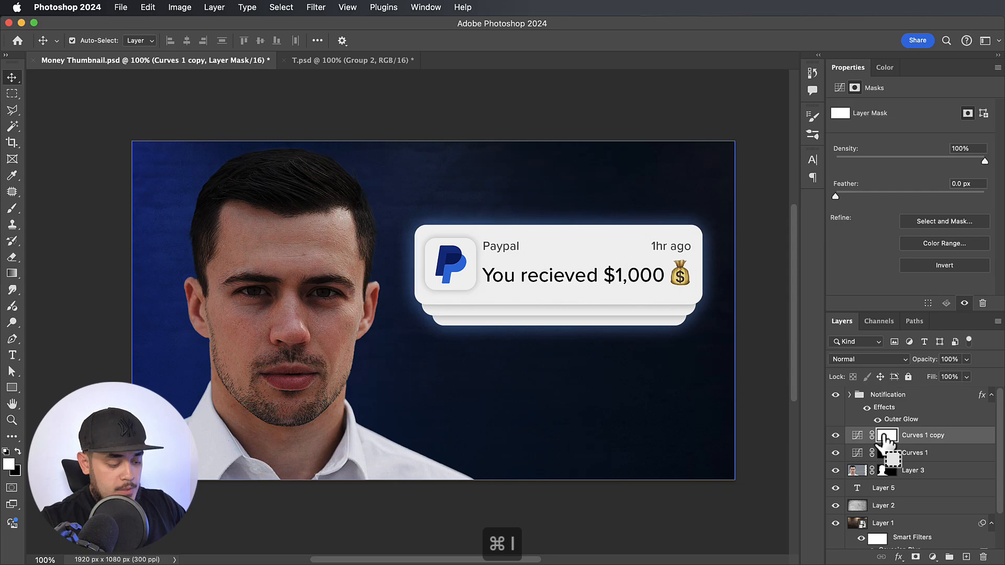
pyautogui.press('super+i')
# Clip both Curves adjustment layers to the man's portrait on Layer 3
pyautogui.moveTo(885, 448); pyautogui.dragTo(857, 461)
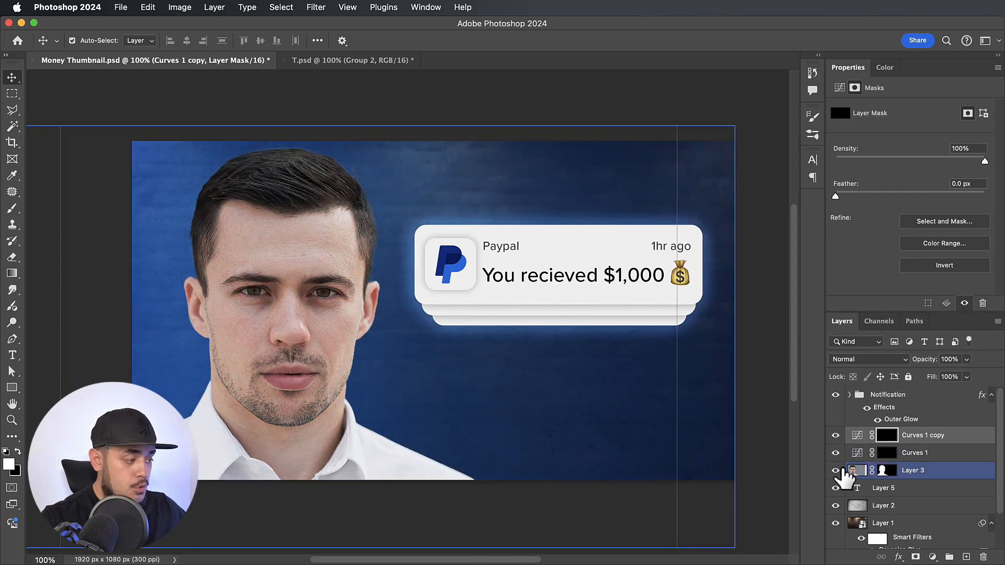
pyautogui.moveTo(865, 479); pyautogui.dragTo(858, 437)
pyautogui.keyDown('alt'); pyautogui.click(856, 463); pyautogui.keyUp('alt')
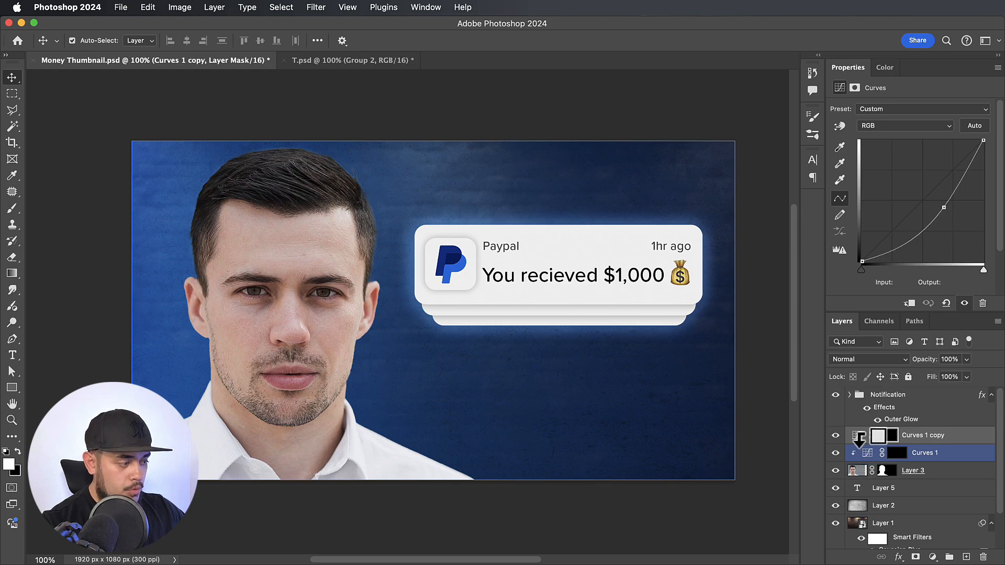
# Rename the brightening Curves layer as Highlights and the darkening copy as Shadows
pyautogui.hscroll(2, 782, 435)
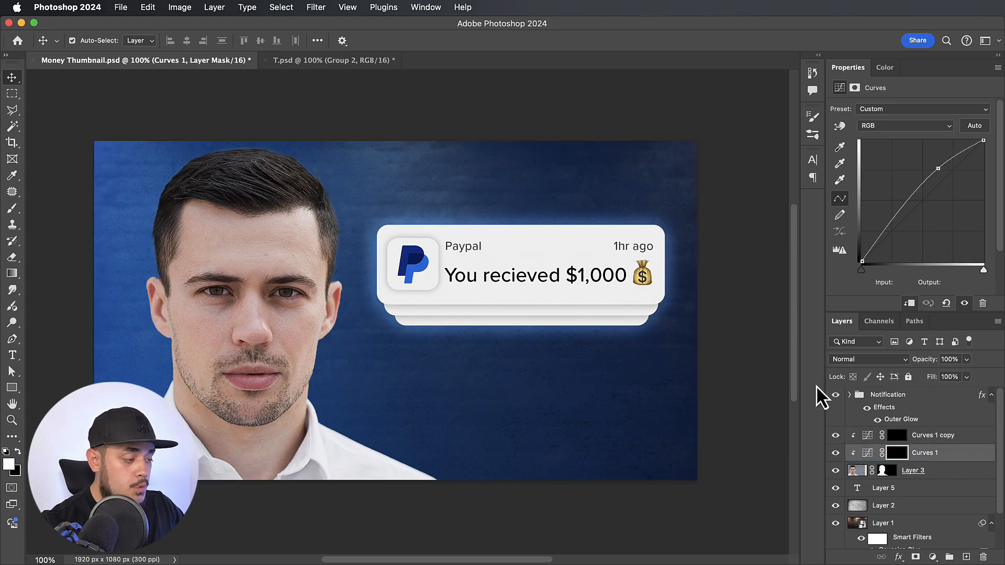
pyautogui.doubleClick(931, 454)
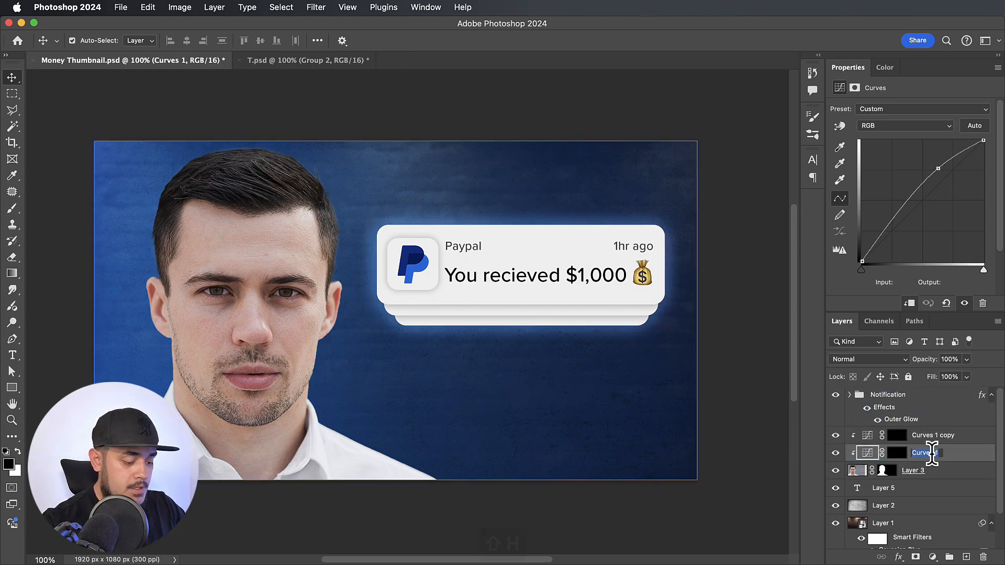
pyautogui.write('Highlights')
pyautogui.press('Return')
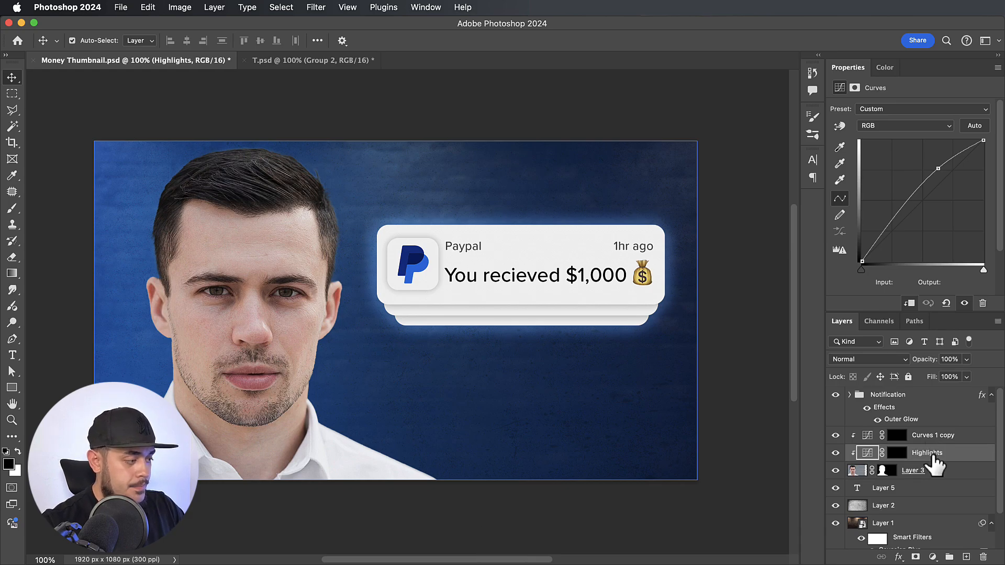
pyautogui.doubleClick(944, 436)
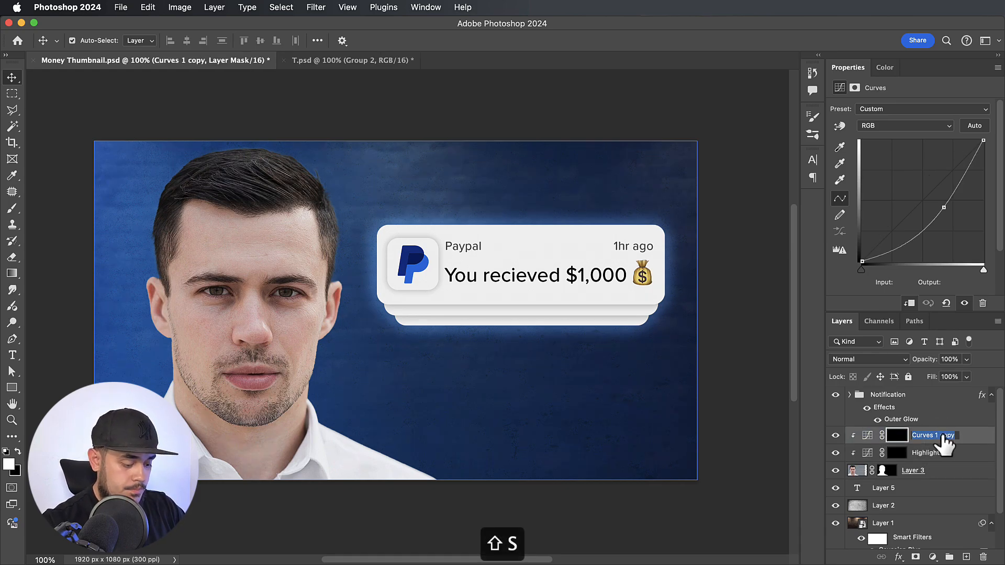
pyautogui.write('Shadows')
pyautogui.press('Return')
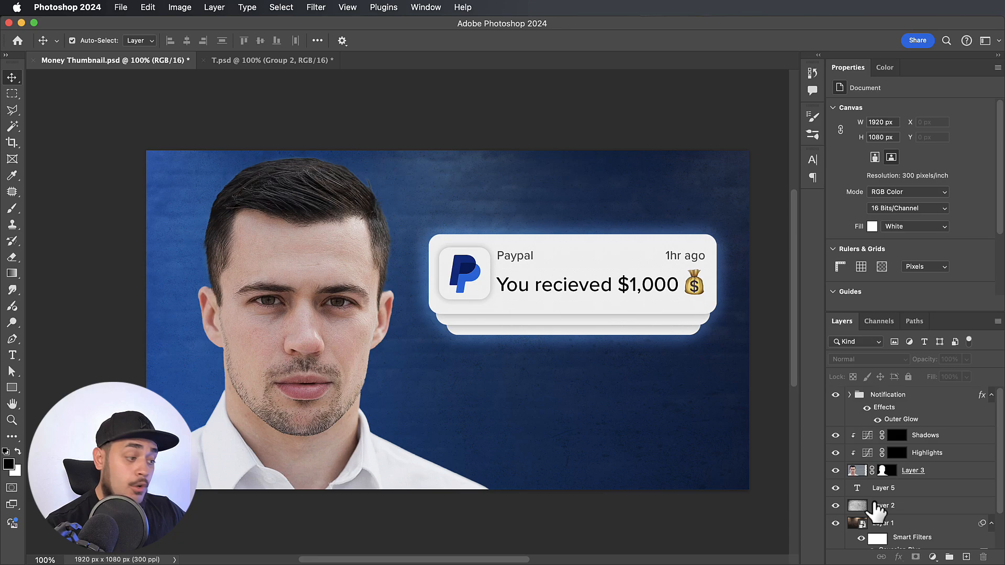
# Paint white on the Highlights mask over the man's forehead with a soft 150 px brush at 10% flow
pyautogui.click(926, 453)
pyautogui.press('b')
pyautogui.press('x')
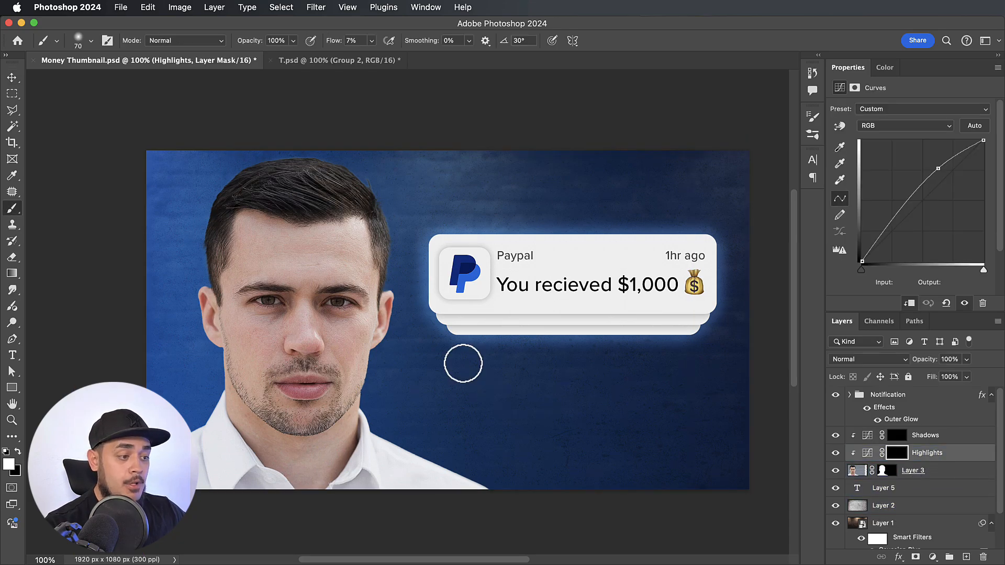
pyautogui.press(']')
pyautogui.scroll(2, 426, 369)
pyautogui.hscroll(-2, 427, 369)
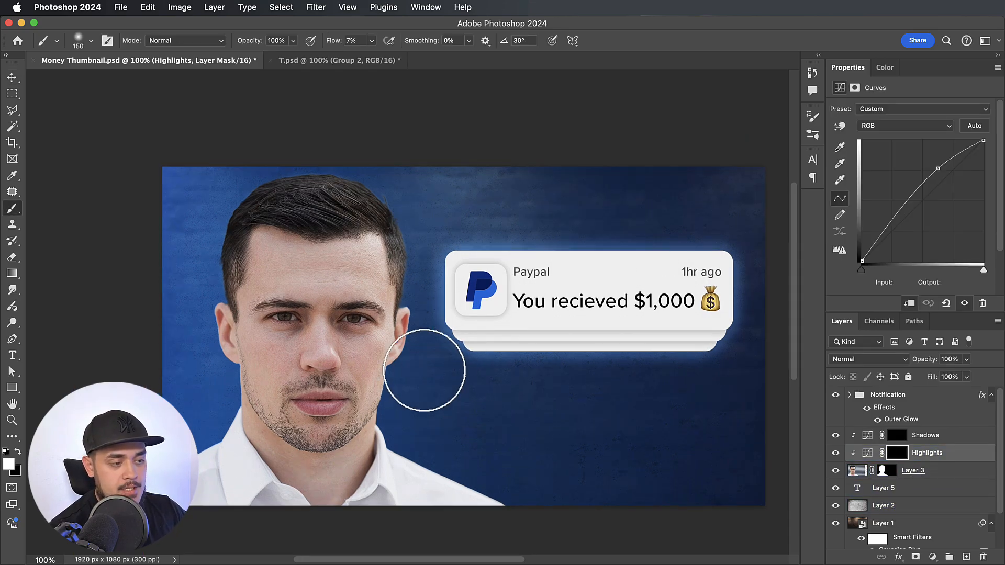
pyautogui.scroll(2, 424, 369)
pyautogui.hscroll(-2, 424, 369)
pyautogui.scroll(-2, 424, 367)
pyautogui.hscroll(1, 424, 367)
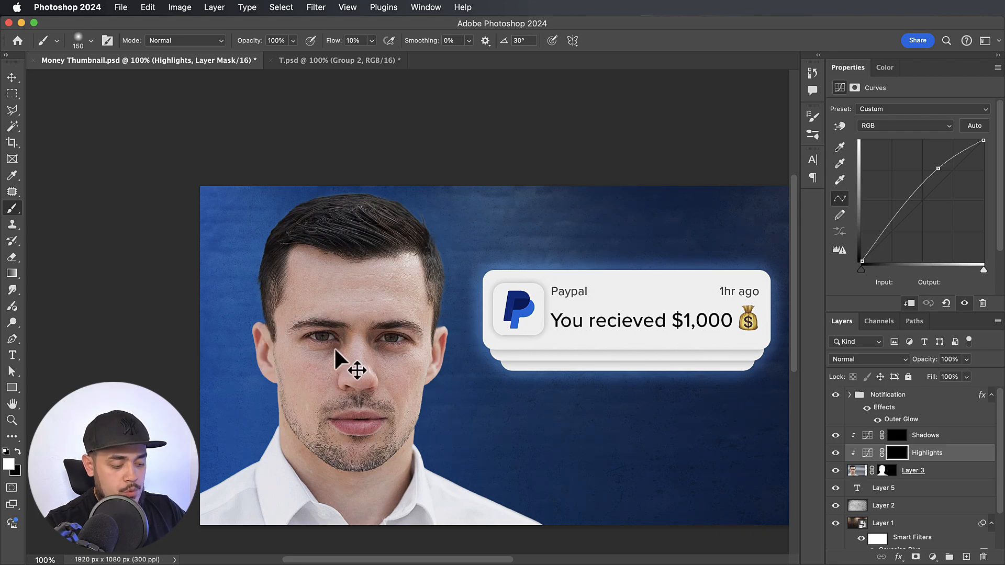
pyautogui.press('super+plus')
pyautogui.hscroll(-2, 340, 356)
pyautogui.scroll(-1, 340, 356)
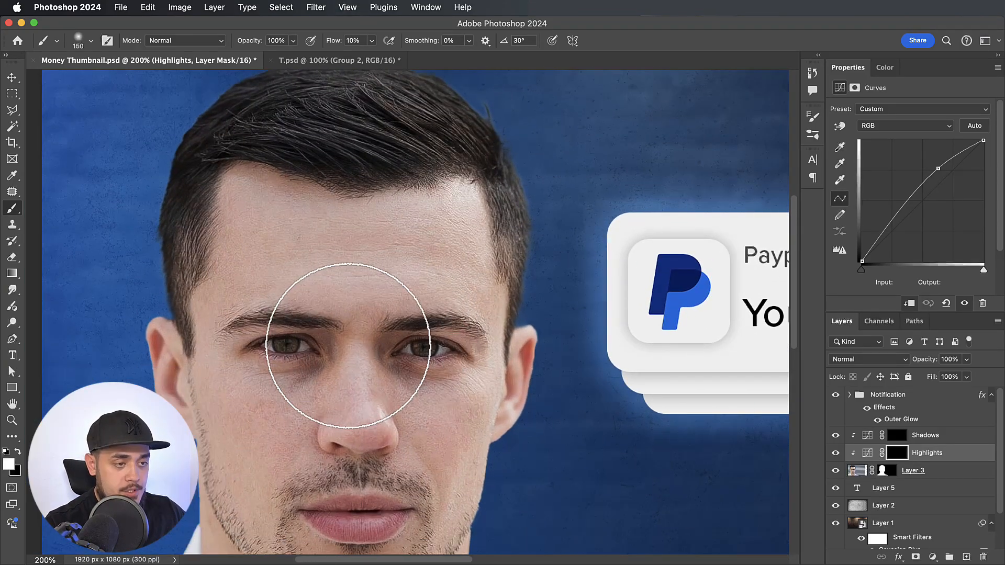
pyautogui.hscroll(-2, 348, 342)
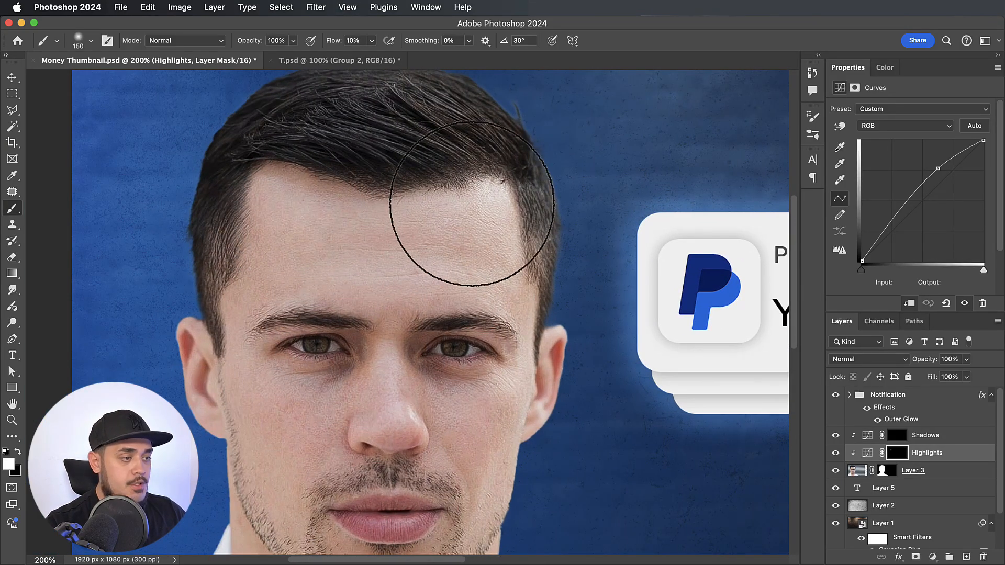
pyautogui.moveTo(471, 204)
pyautogui.mouseDown()
pyautogui.moveTo(442, 225)
pyautogui.moveTo(487, 208)
pyautogui.moveTo(461, 227)
pyautogui.mouseUp()
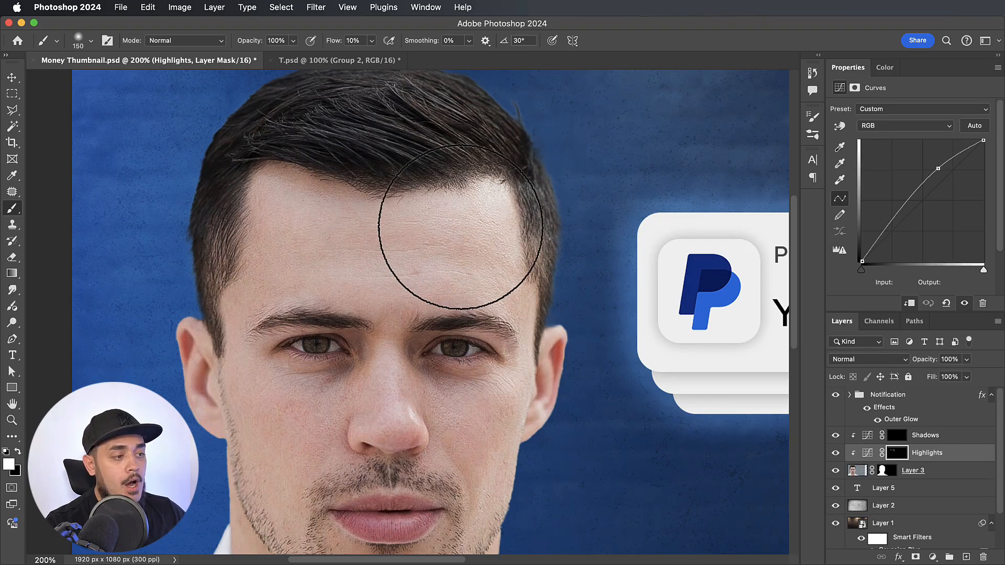
# Brush highlights onto the man's temple and both cheeks, using brush sizes of 90 px and 125 px
pyautogui.press('[')
pyautogui.press('[')
pyautogui.press('[')
pyautogui.scroll(-1, 486, 342)
pyautogui.hscroll(-1, 486, 342)
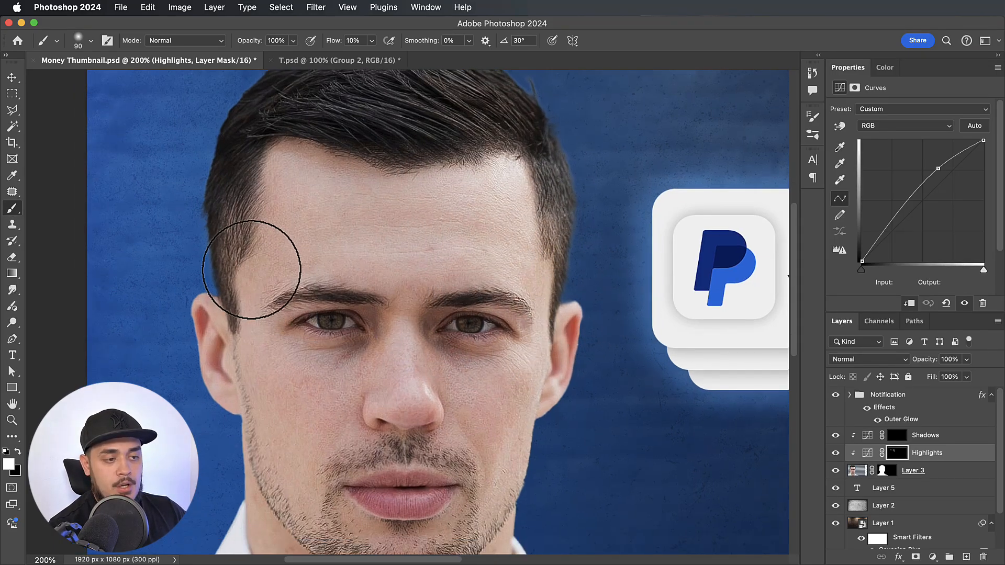
pyautogui.press(']')
pyautogui.press(']')
pyautogui.scroll(-1, 291, 442)
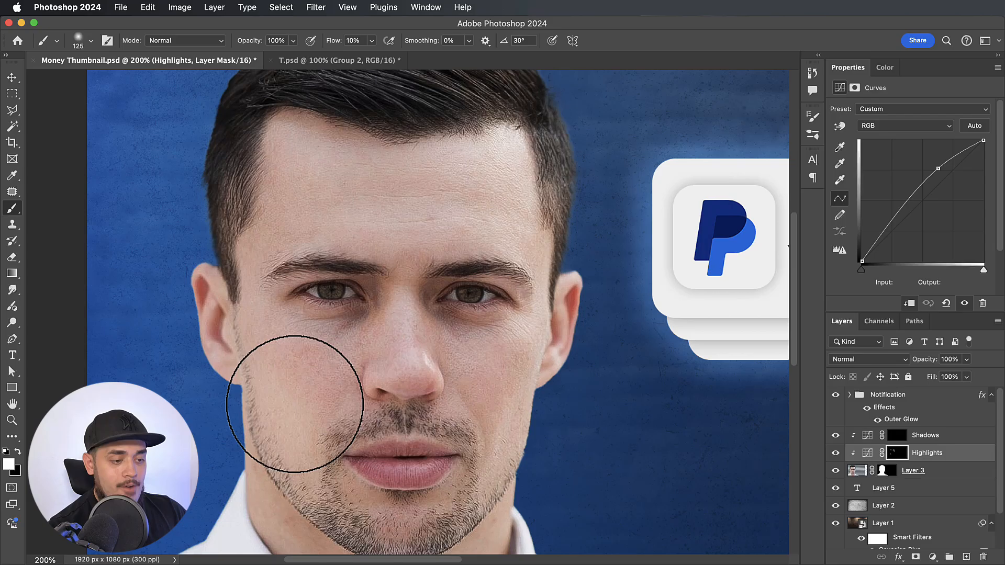
pyautogui.moveTo(295, 404)
pyautogui.mouseDown()
pyautogui.moveTo(264, 327)
pyautogui.moveTo(294, 426)
pyautogui.moveTo(274, 358)
pyautogui.mouseUp()
pyautogui.moveTo(496, 385)
pyautogui.mouseDown()
pyautogui.moveTo(501, 432)
pyautogui.moveTo(484, 467)
pyautogui.mouseUp()
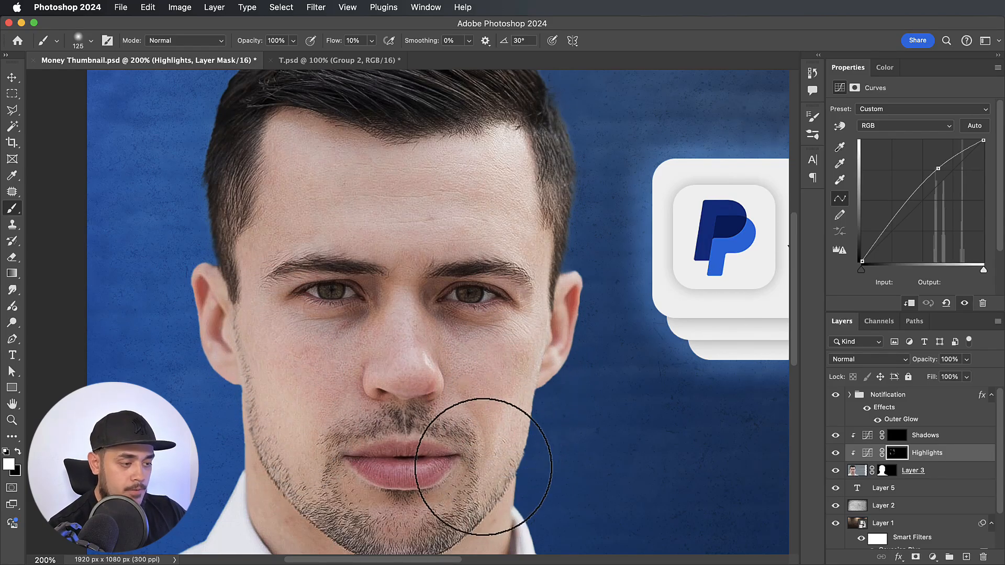
# Brighten the nose bridge with a 90 px brush and the sides of the neck with a 100 px brush
pyautogui.press('[')
pyautogui.press('[')
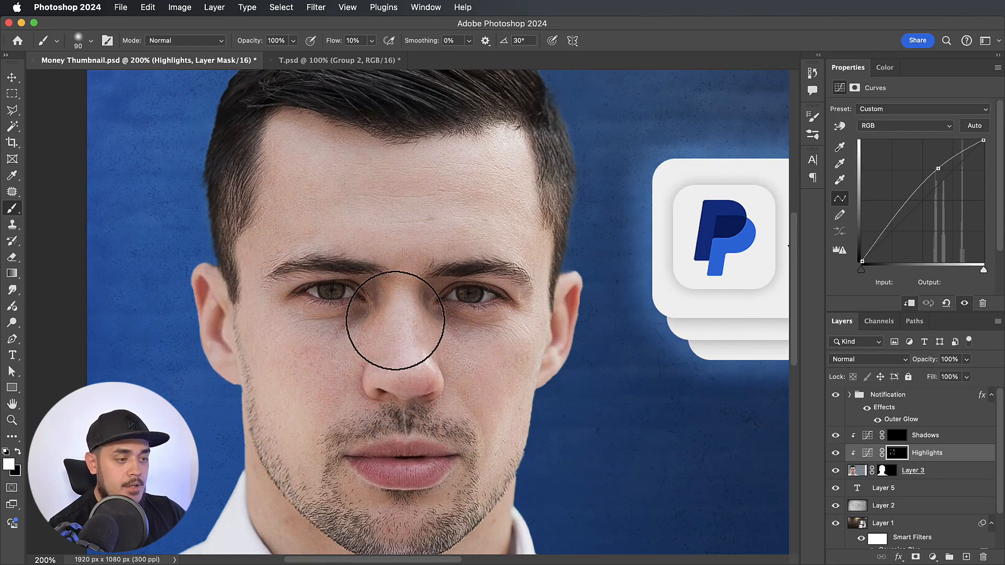
pyautogui.scroll(-4, 426, 355)
pyautogui.press(']')
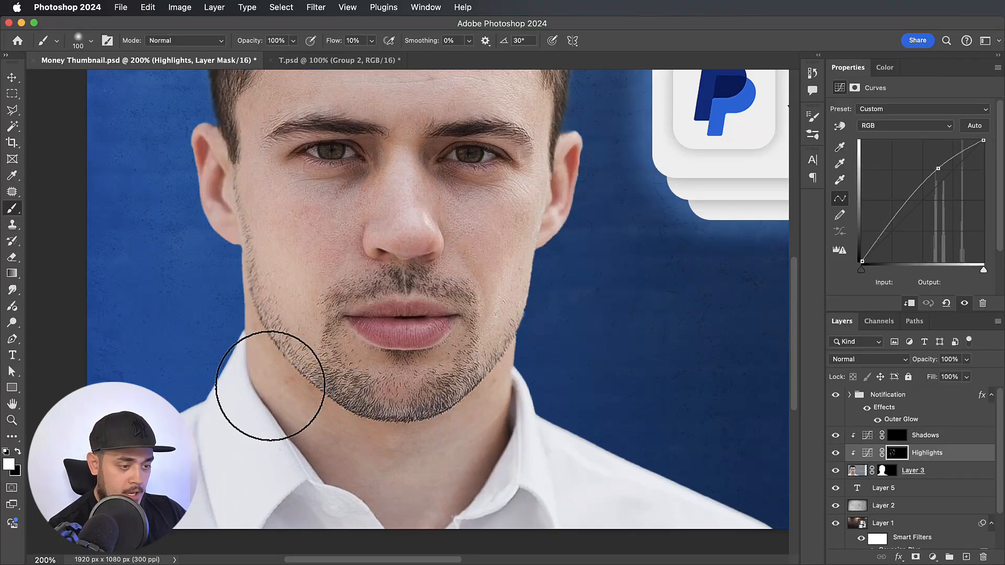
pyautogui.scroll(-1, 473, 392)
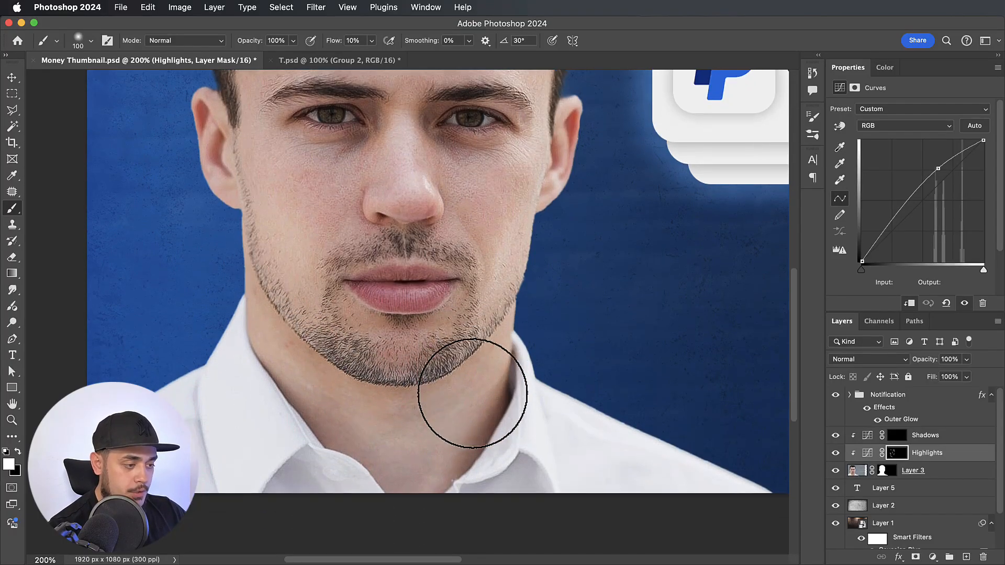
# Paint highlights on the chin and below the lower lip, reducing the brush from 70 px to 35 px
pyautogui.press('[')
pyautogui.press('[')
pyautogui.press('[')
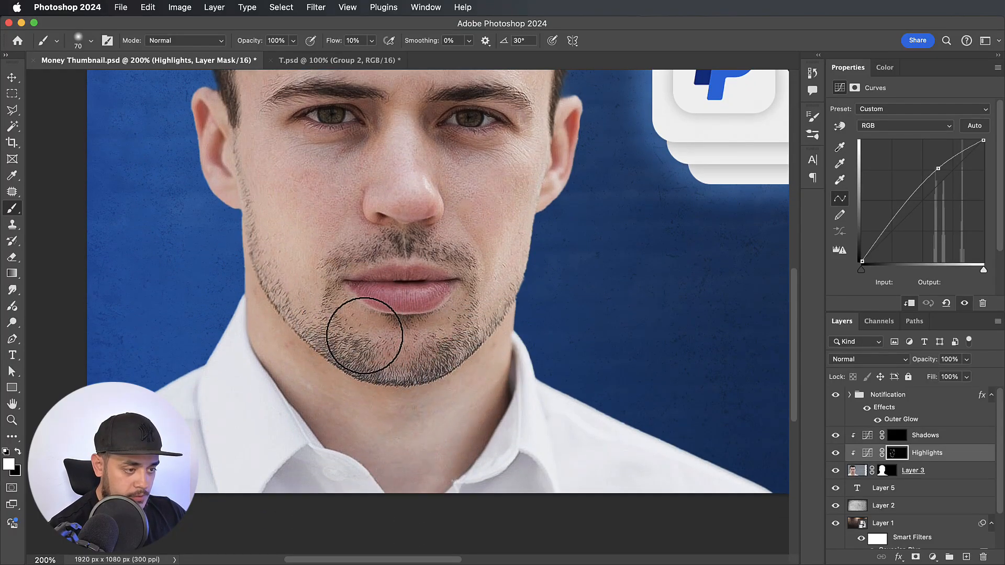
pyautogui.press('[')
pyautogui.press('[')
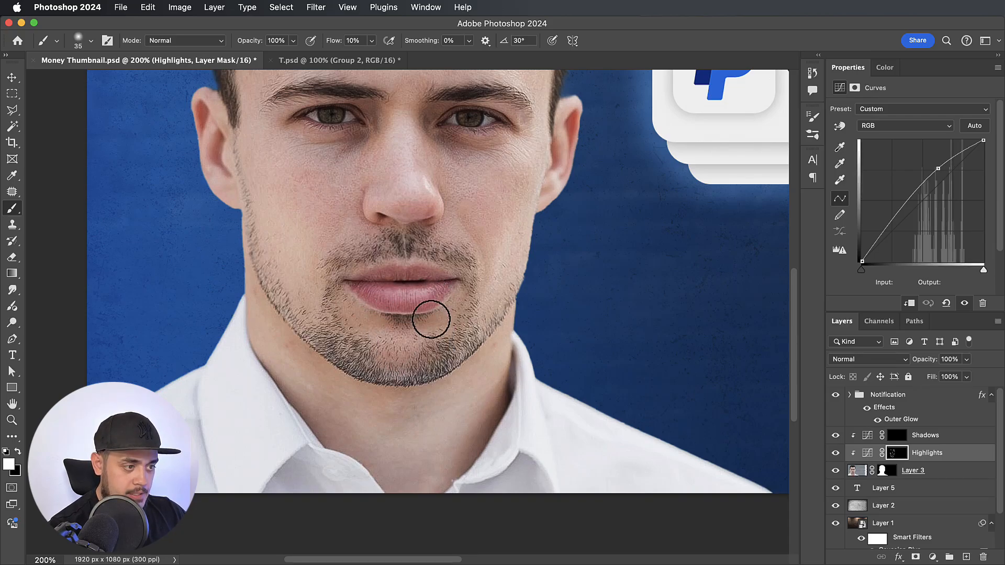
# Brighten both eyes on the Highlights mask with a soft 80 px brush at 10% flow
pyautogui.scroll(1, 431, 309)
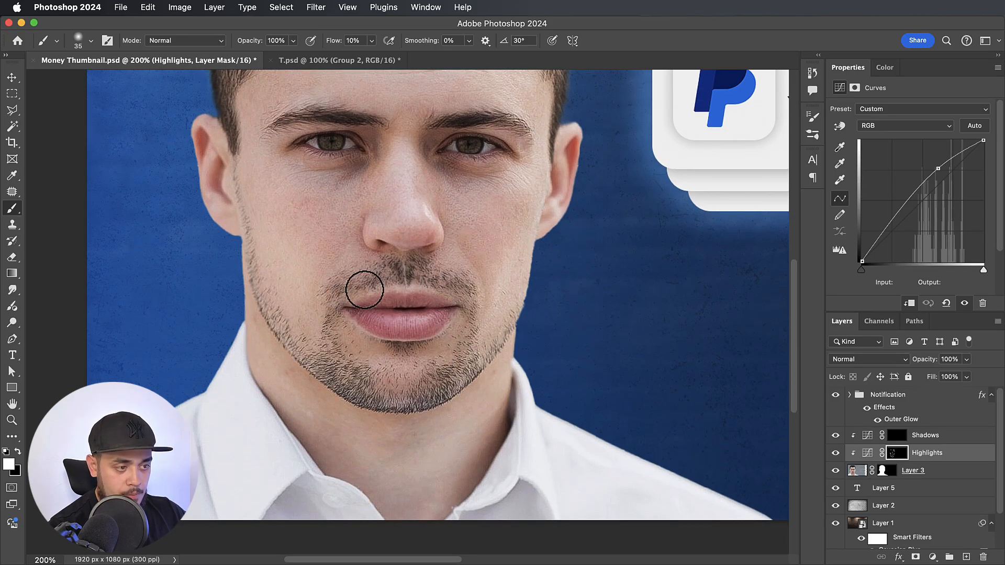
pyautogui.scroll(2, 411, 287)
pyautogui.press(']')
pyautogui.press(']')
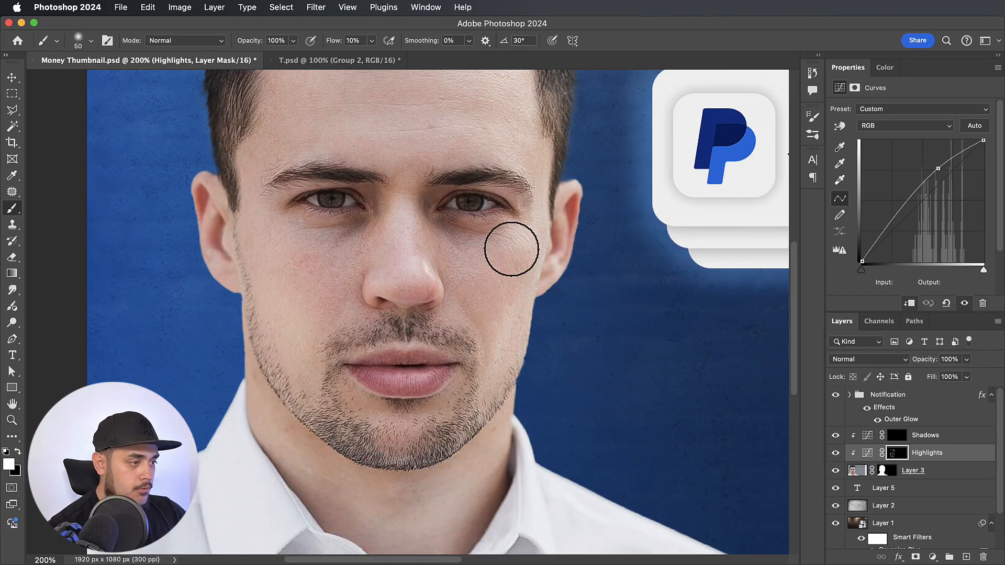
pyautogui.scroll(1, 539, 252)
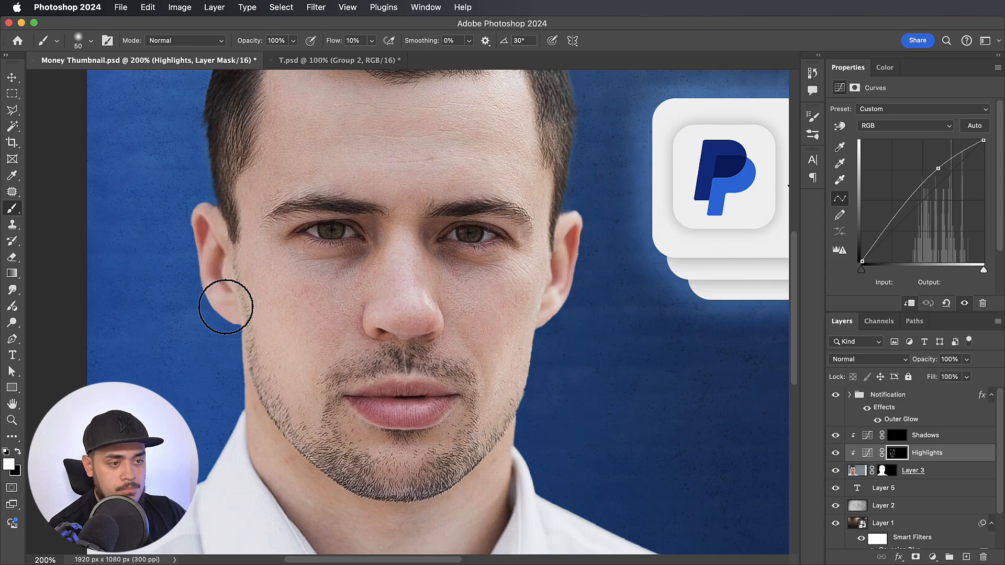
pyautogui.hscroll(-2, 207, 222)
pyautogui.scroll(1, 206, 223)
pyautogui.press(']')
pyautogui.press(']')
pyautogui.press(']')
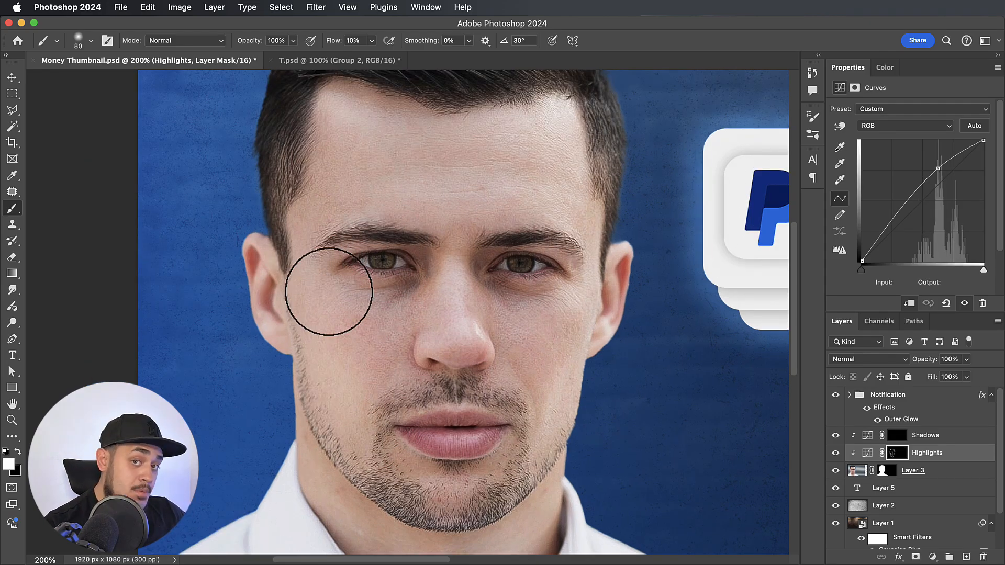
pyautogui.moveTo(398, 265)
pyautogui.mouseDown()
pyautogui.moveTo(368, 266)
pyautogui.moveTo(400, 262)
pyautogui.moveTo(390, 263)
pyautogui.mouseUp()
pyautogui.moveTo(505, 269)
pyautogui.mouseDown()
pyautogui.moveTo(530, 264)
pyautogui.moveTo(496, 269)
pyautogui.moveTo(516, 268)
pyautogui.mouseUp()
# Review the highlights across the face, neck and shirt, comparing the portrait with and without the Highlights layer
pyautogui.scroll(-2, 499, 294)
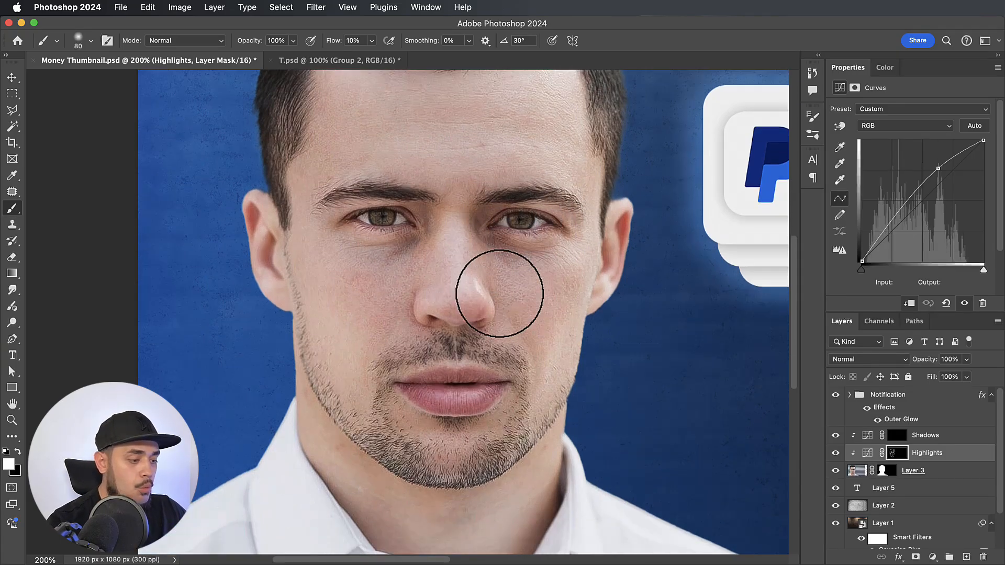
pyautogui.scroll(-2, 499, 293)
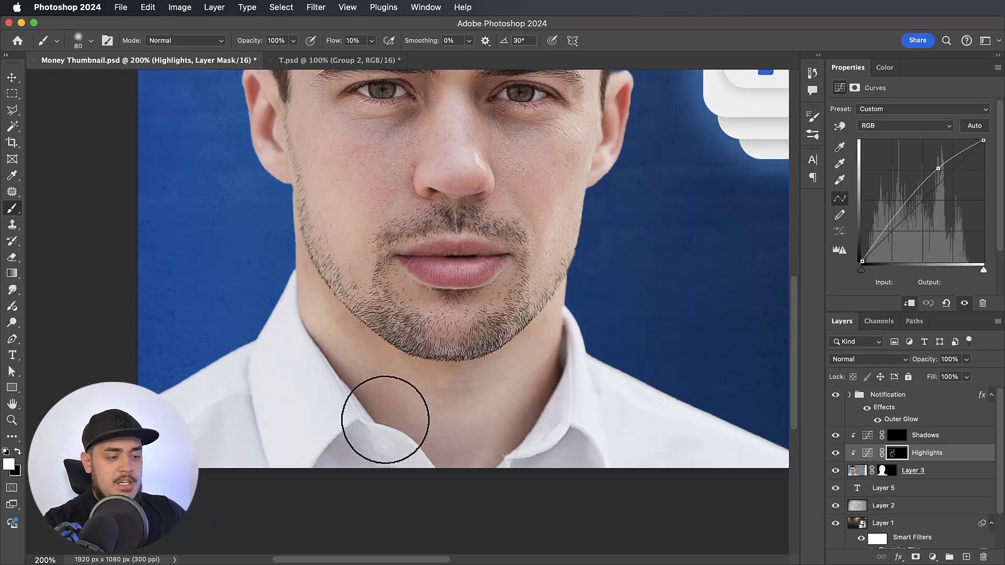
pyautogui.scroll(-3, 381, 419)
pyautogui.scroll(2, 319, 401)
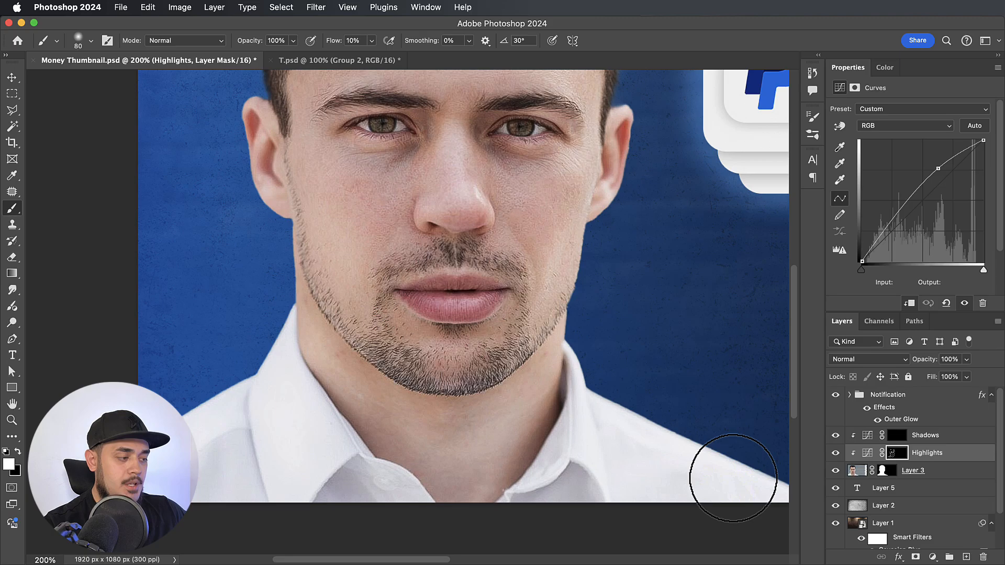
pyautogui.scroll(4, 649, 435)
pyautogui.scroll(5, 328, 314)
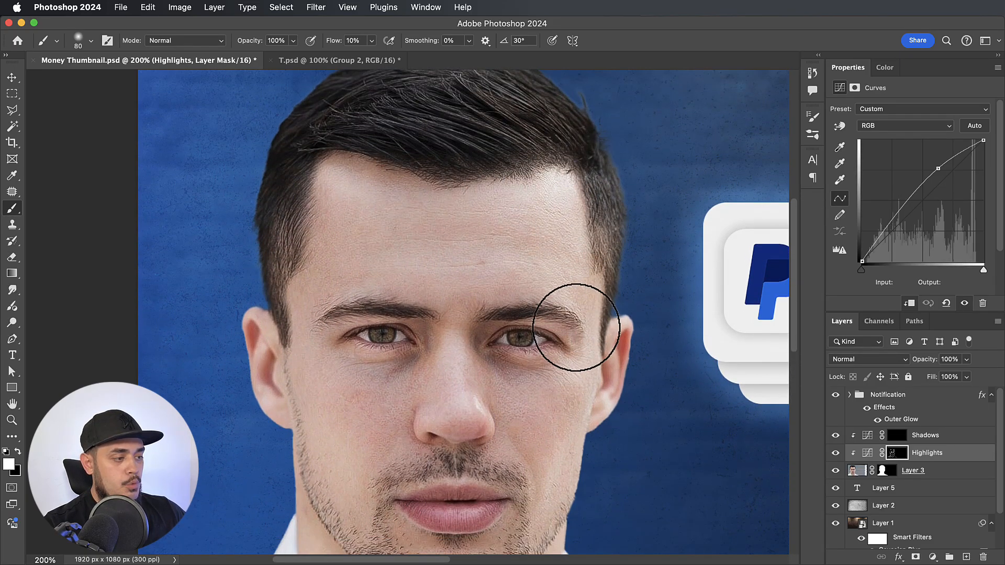
pyautogui.press('super+minus')
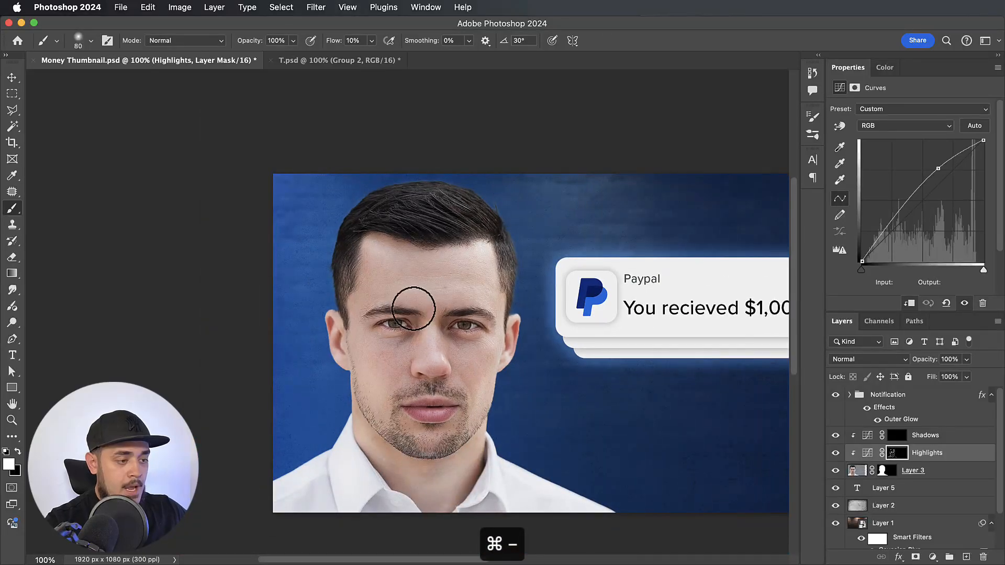
pyautogui.click(836, 453)
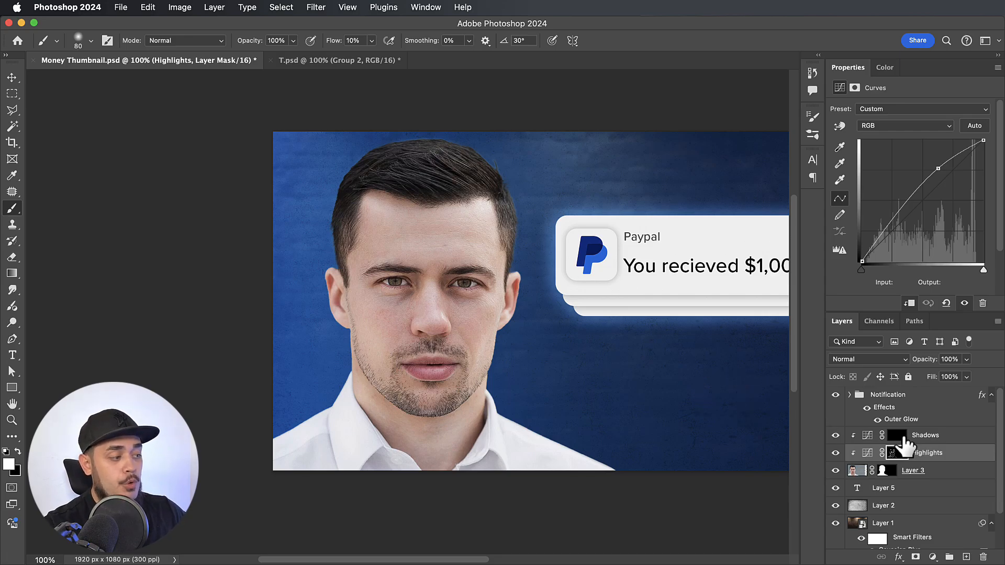
# Darken the man's hair by painting white on the Shadows mask with a 175 px brush at 7% flow
pyautogui.click(924, 436)
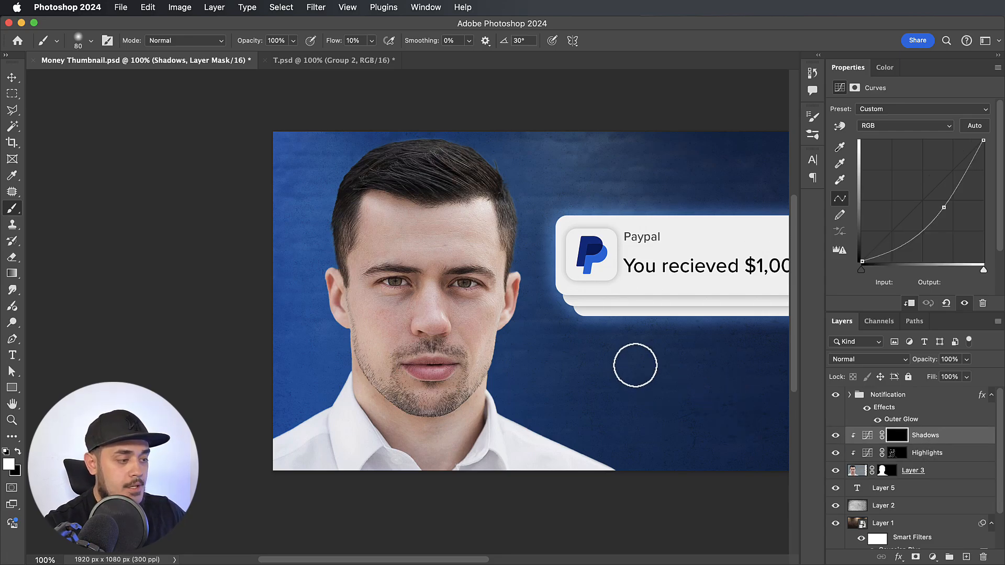
pyautogui.press('super+plus')
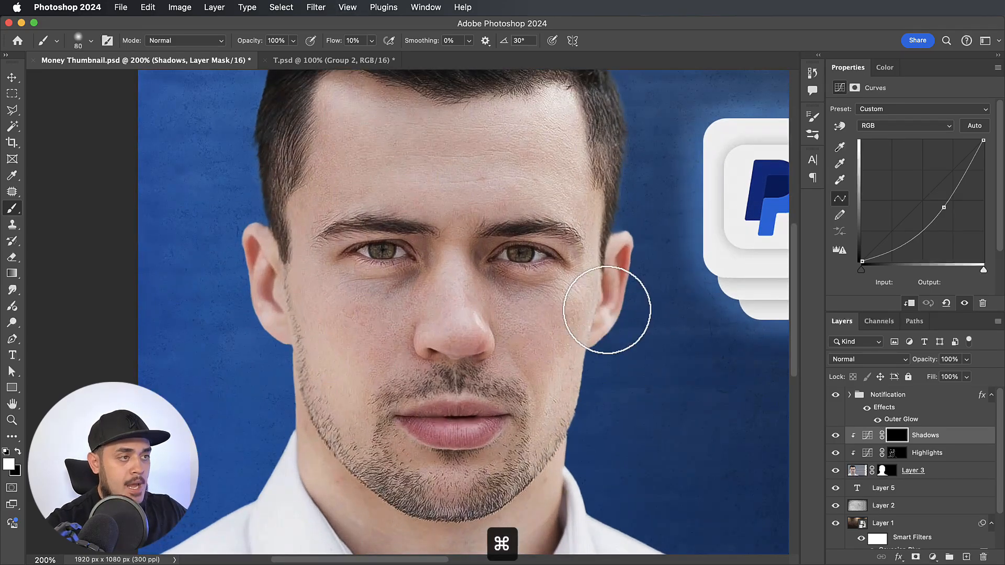
pyautogui.scroll(2, 602, 293)
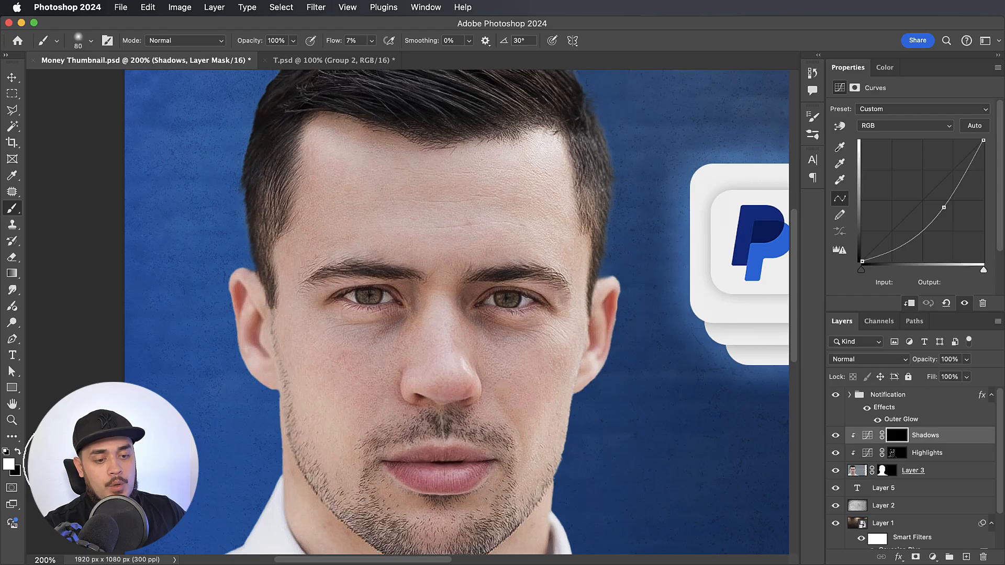
pyautogui.scroll(-1, 366, 400)
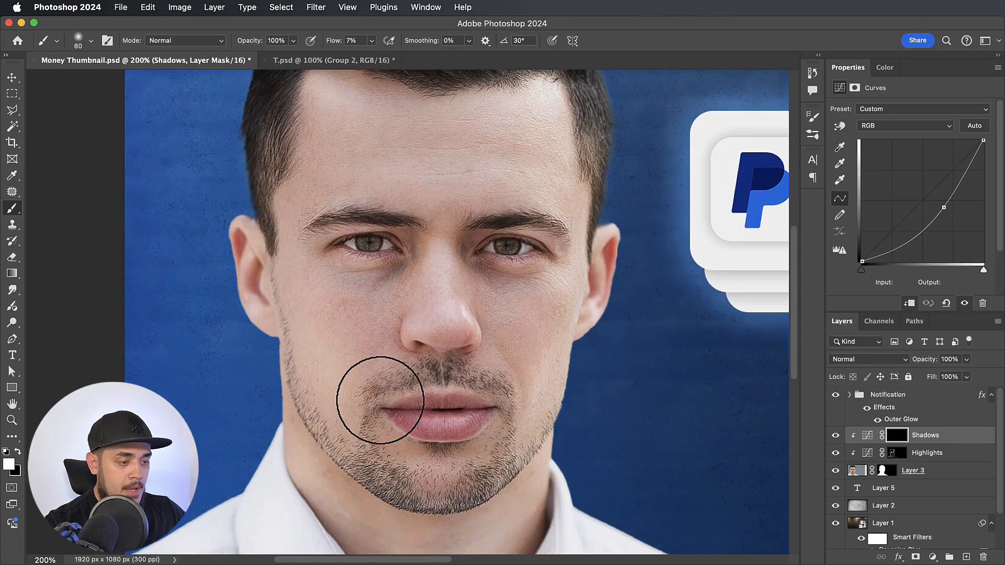
pyautogui.scroll(4, 381, 393)
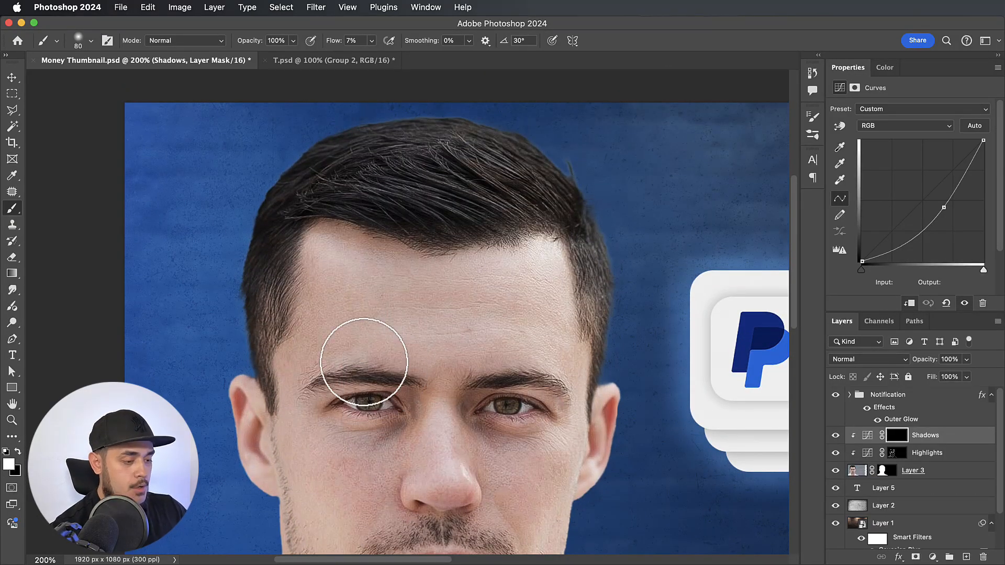
pyautogui.press(']')
pyautogui.press(']')
pyautogui.press(']')
pyautogui.press(']')
pyautogui.press(']')
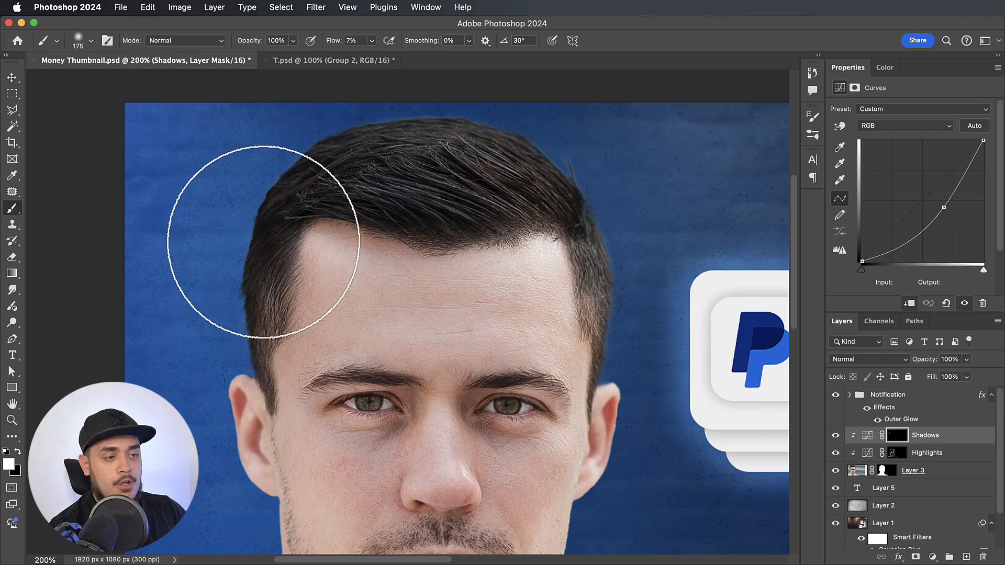
pyautogui.moveTo(351, 185)
pyautogui.mouseDown()
pyautogui.moveTo(403, 157)
pyautogui.moveTo(407, 167)
pyautogui.moveTo(551, 182)
pyautogui.moveTo(564, 214)
pyautogui.moveTo(648, 276)
pyautogui.moveTo(624, 270)
pyautogui.moveTo(625, 257)
pyautogui.moveTo(605, 306)
pyautogui.moveTo(584, 195)
pyautogui.moveTo(424, 147)
pyautogui.moveTo(316, 184)
pyautogui.mouseUp()
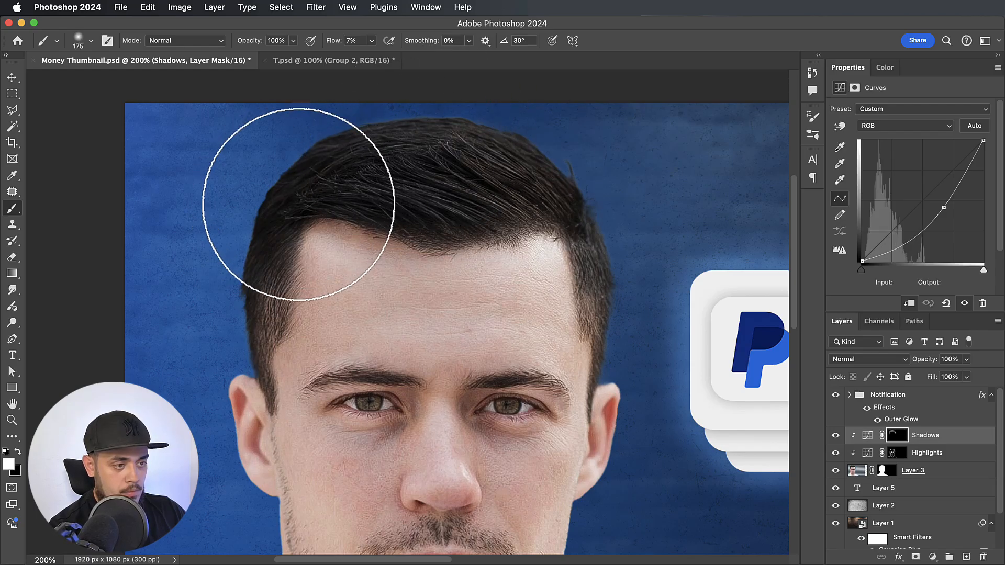
# Darken both eyebrows on the Shadows mask with a 60 px brush
pyautogui.scroll(-2, 314, 256)
pyautogui.press('[')
pyautogui.press('[')
pyautogui.press('[')
pyautogui.press('[')
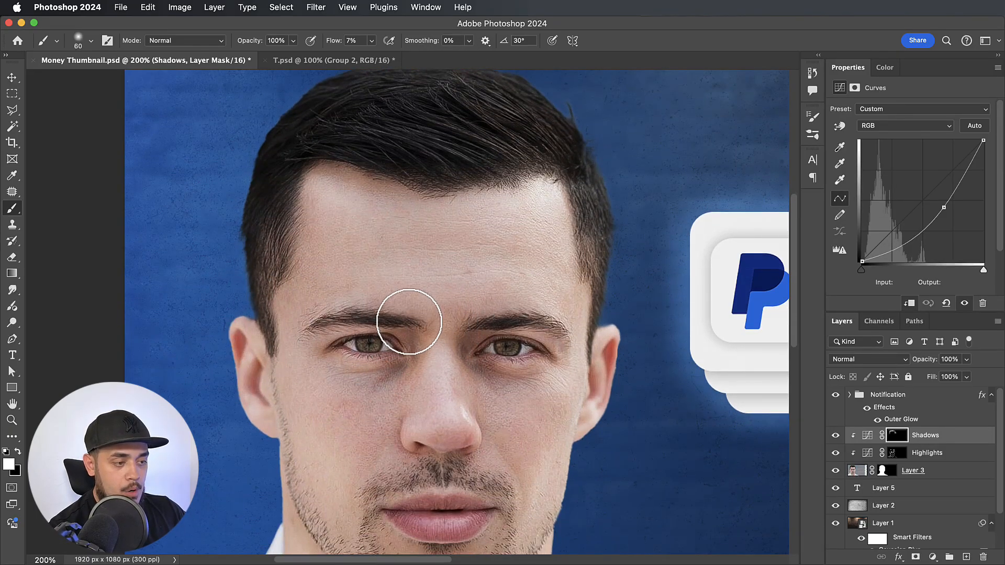
pyautogui.press('[')
pyautogui.press('[')
pyautogui.press('[')
pyautogui.moveTo(301, 330); pyautogui.dragTo(408, 321)
pyautogui.moveTo(518, 317); pyautogui.dragTo(539, 330)
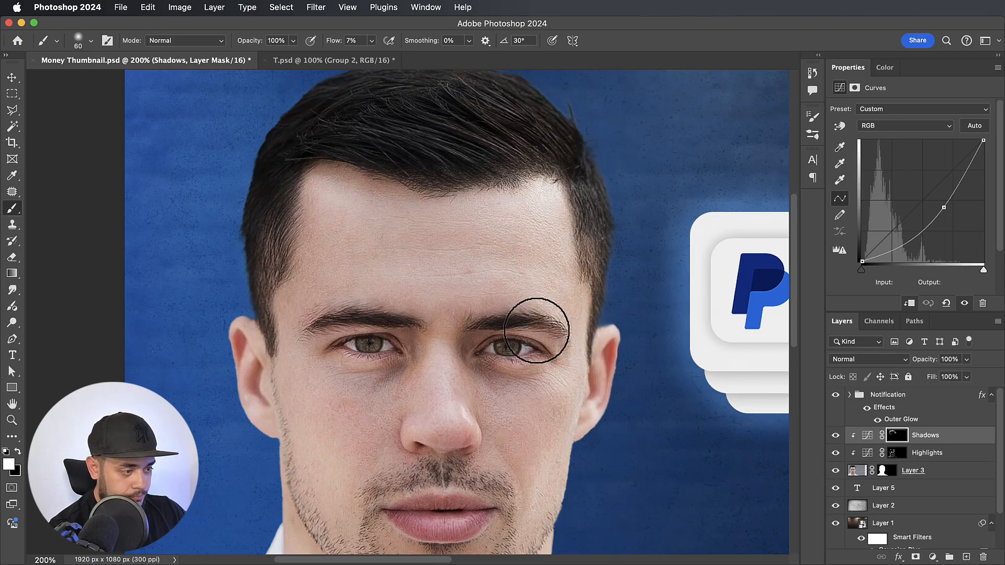
# Paint shadows along both sides of the bearded jawline with the 60 px brush
pyautogui.scroll(-2, 311, 369)
pyautogui.scroll(-4, 311, 369)
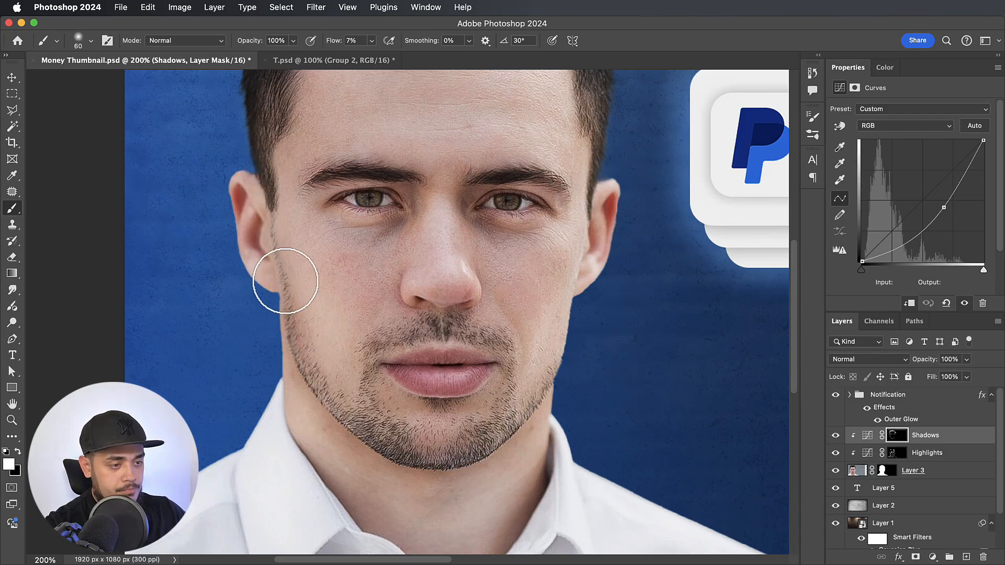
pyautogui.moveTo(270, 253)
pyautogui.mouseDown()
pyautogui.moveTo(298, 339)
pyautogui.moveTo(330, 391)
pyautogui.moveTo(314, 392)
pyautogui.moveTo(353, 425)
pyautogui.moveTo(415, 442)
pyautogui.moveTo(403, 446)
pyautogui.moveTo(494, 442)
pyautogui.moveTo(507, 382)
pyautogui.moveTo(499, 335)
pyautogui.moveTo(431, 323)
pyautogui.moveTo(442, 319)
pyautogui.moveTo(366, 372)
pyautogui.mouseUp()
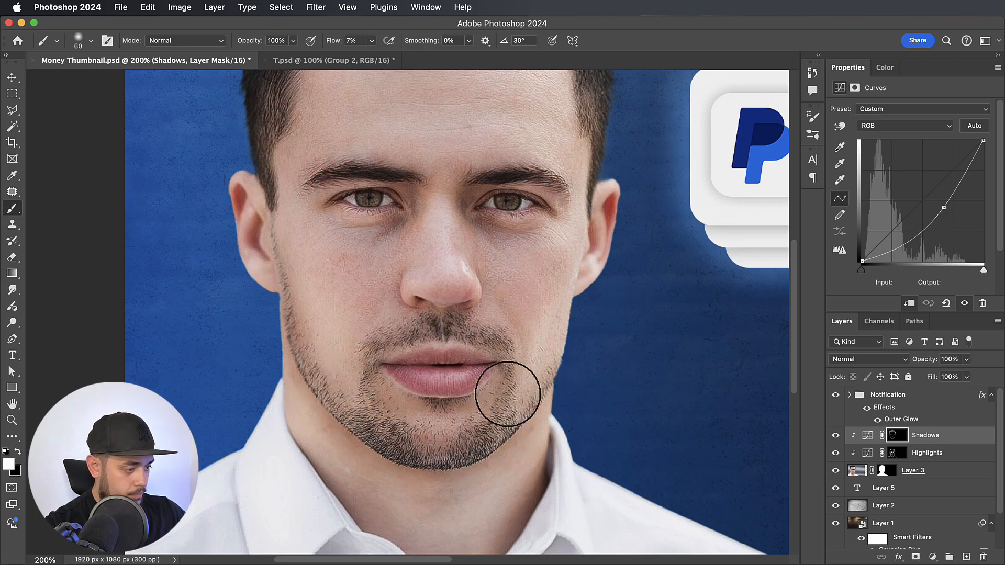
pyautogui.moveTo(507, 393); pyautogui.dragTo(523, 402)
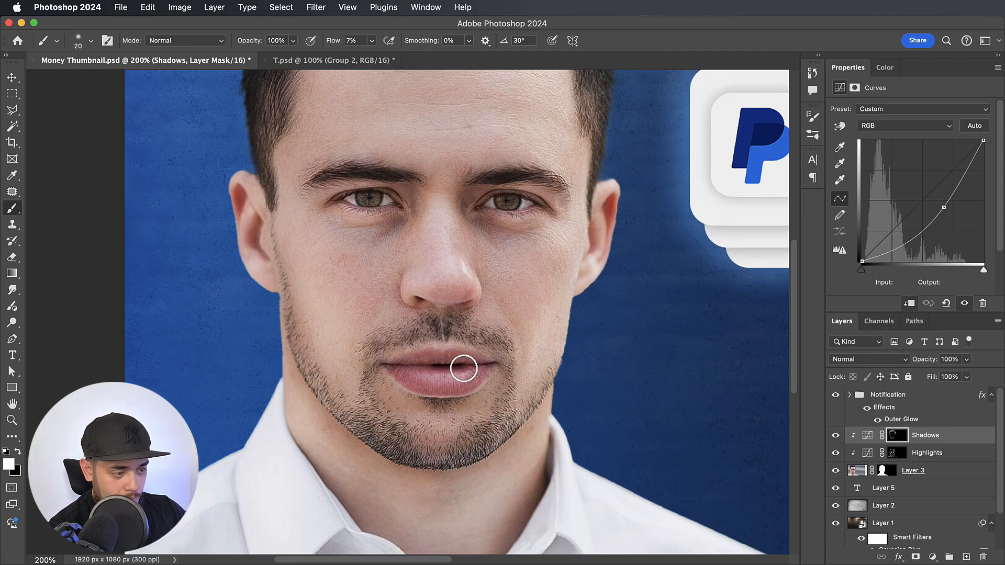
# Paint shadows down both sides of the neck beside the shirt collar with a 70 px brush
pyautogui.scroll(-2, 353, 432)
pyautogui.press(']')
pyautogui.press(']')
pyautogui.press(']')
pyautogui.press(']')
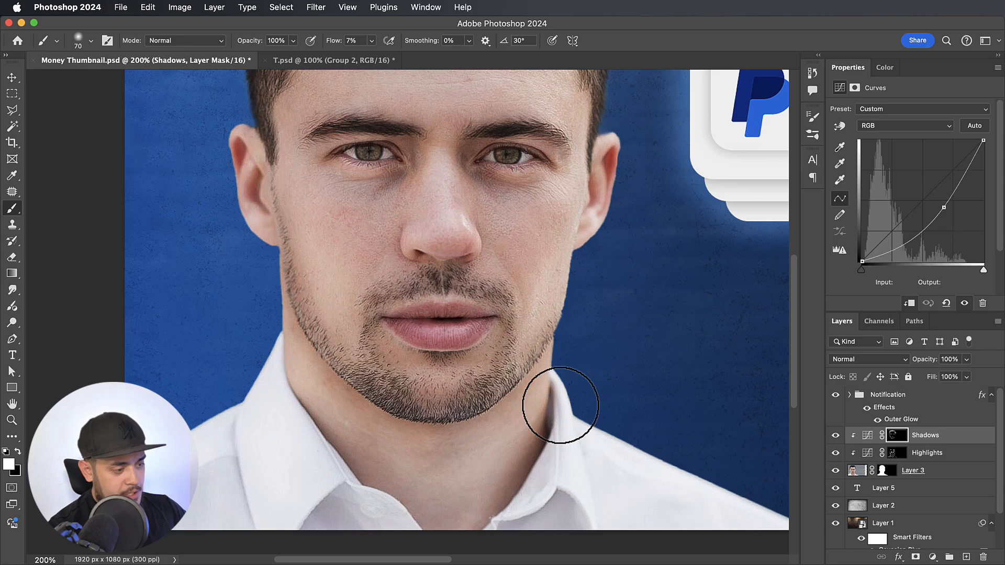
pyautogui.scroll(-3, 543, 425)
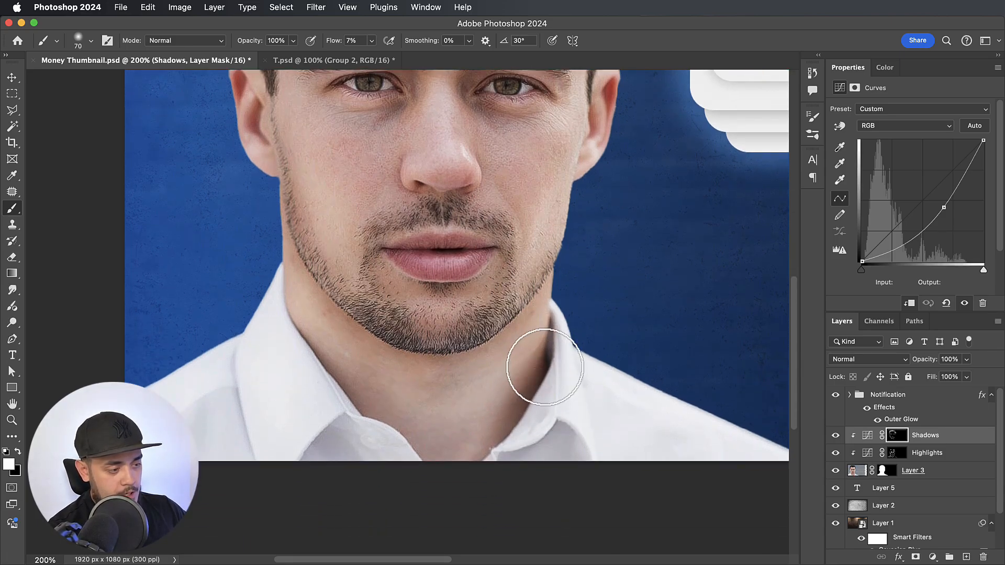
pyautogui.moveTo(544, 366); pyautogui.dragTo(513, 420)
pyautogui.moveTo(306, 344)
pyautogui.mouseDown()
pyautogui.moveTo(379, 410)
pyautogui.moveTo(348, 395)
pyautogui.mouseUp()
# Compare the whole portrait with and without the Shadows layer
pyautogui.press('super+minus')
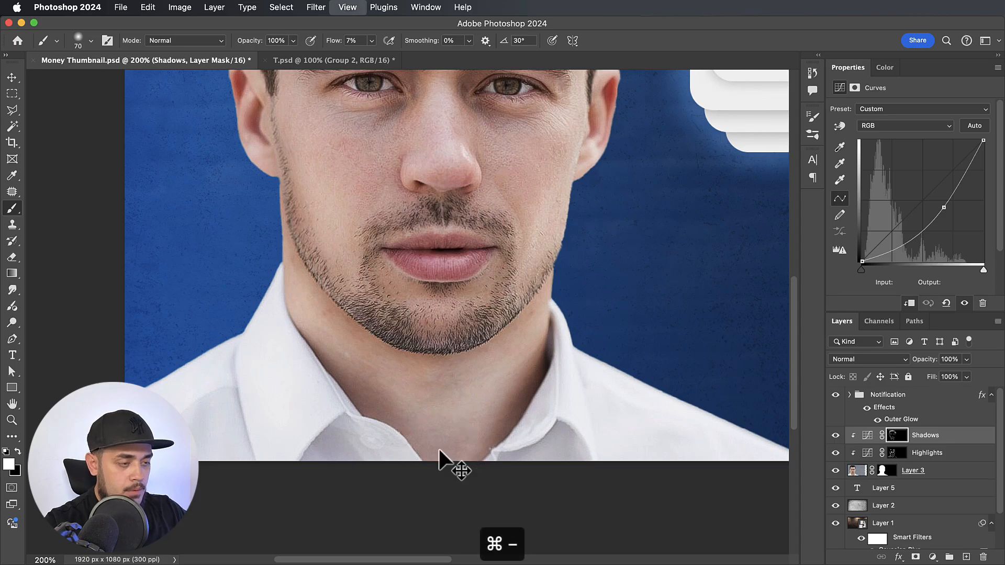
pyautogui.scroll(4, 472, 449)
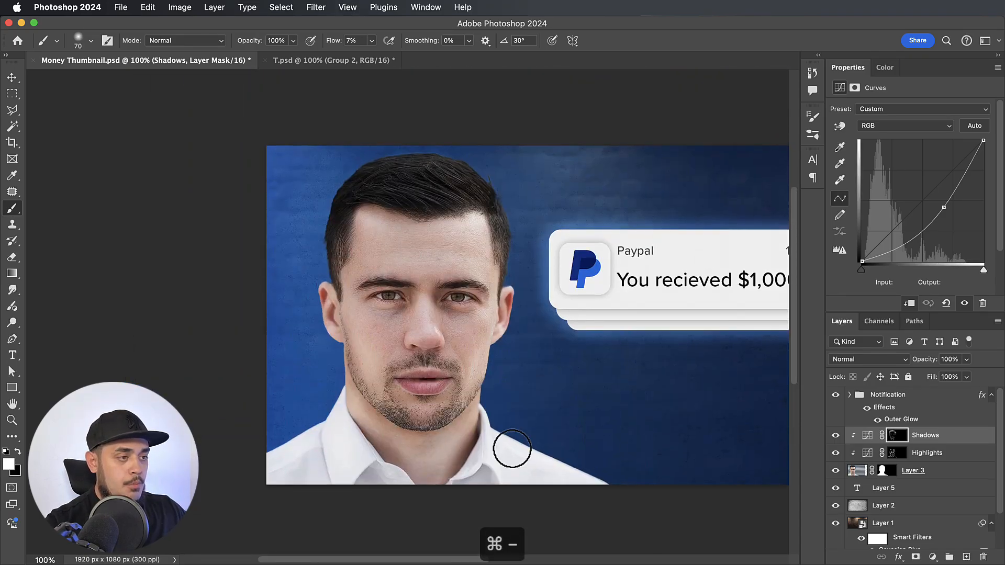
pyautogui.keyDown('alt'); pyautogui.click(854, 454); pyautogui.keyUp('alt')
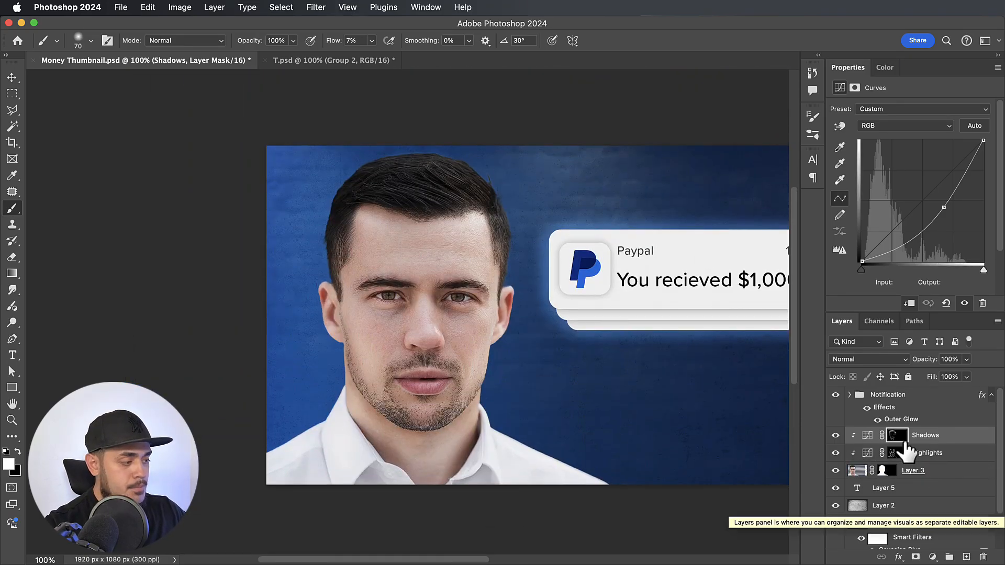
pyautogui.click(836, 436)
pyautogui.click(836, 437)
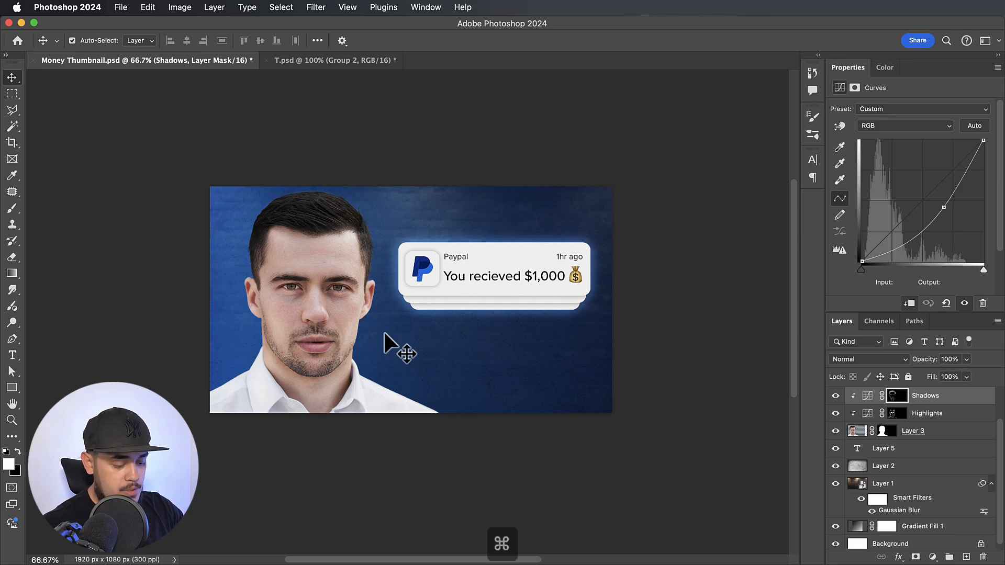
# Add an Exposure adjustment layer above Shadows and clip it to the portrait
pyautogui.press('super+1')
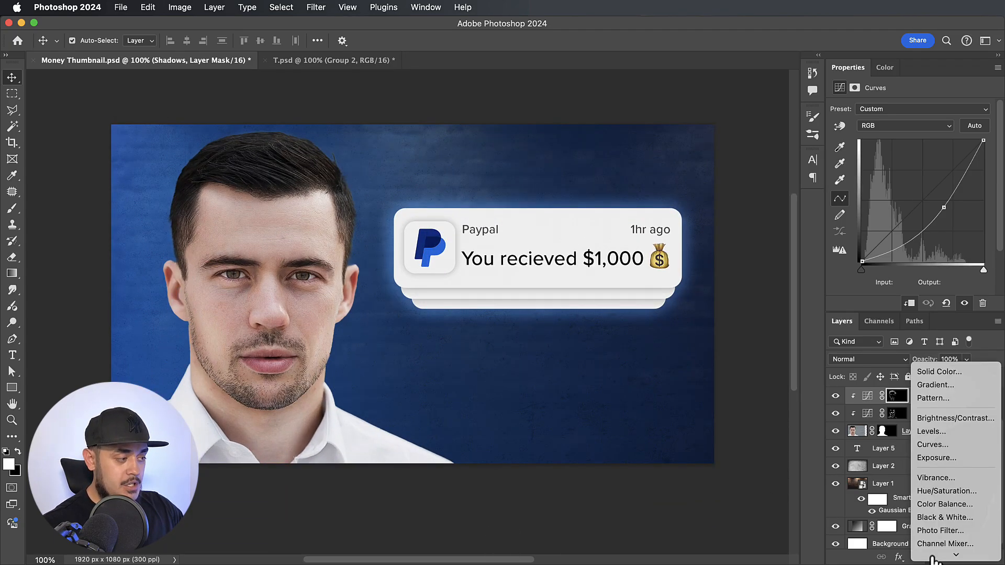
pyautogui.click(933, 557)
pyautogui.click(946, 445)
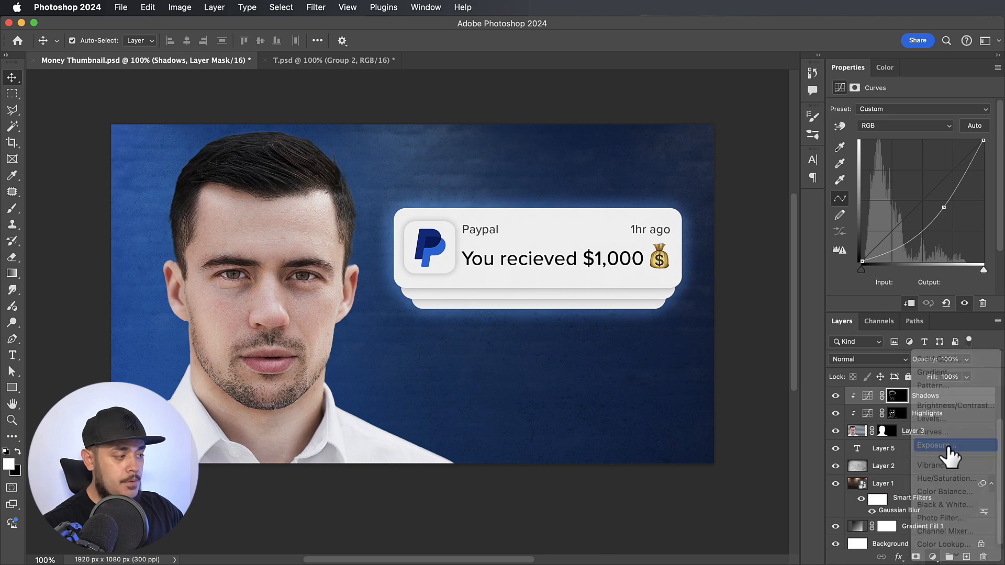
pyautogui.click(909, 305)
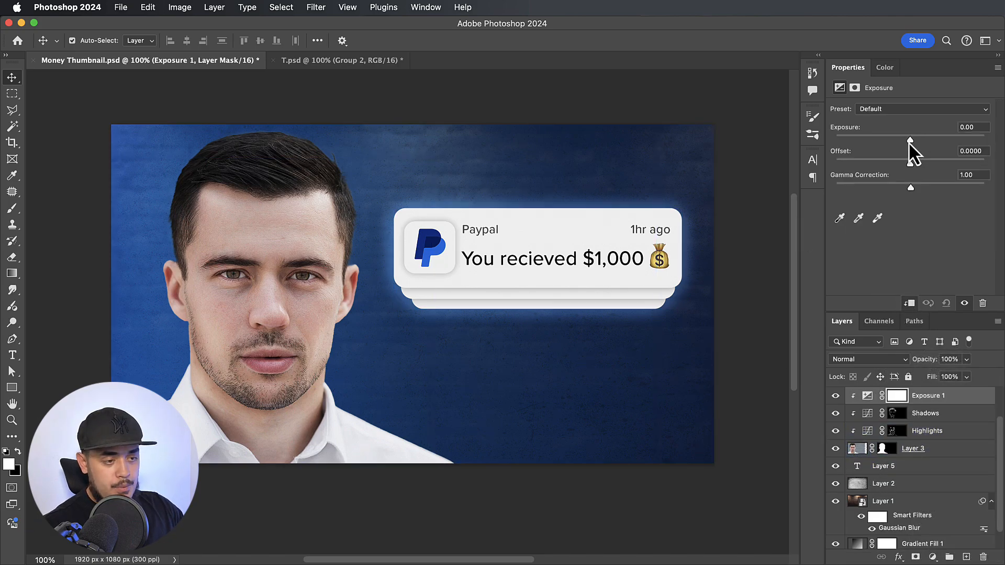
# Set the adjustment layer's exposure to +0.4 and compare the portrait with and without it
pyautogui.moveTo(910, 142); pyautogui.dragTo(912, 142)
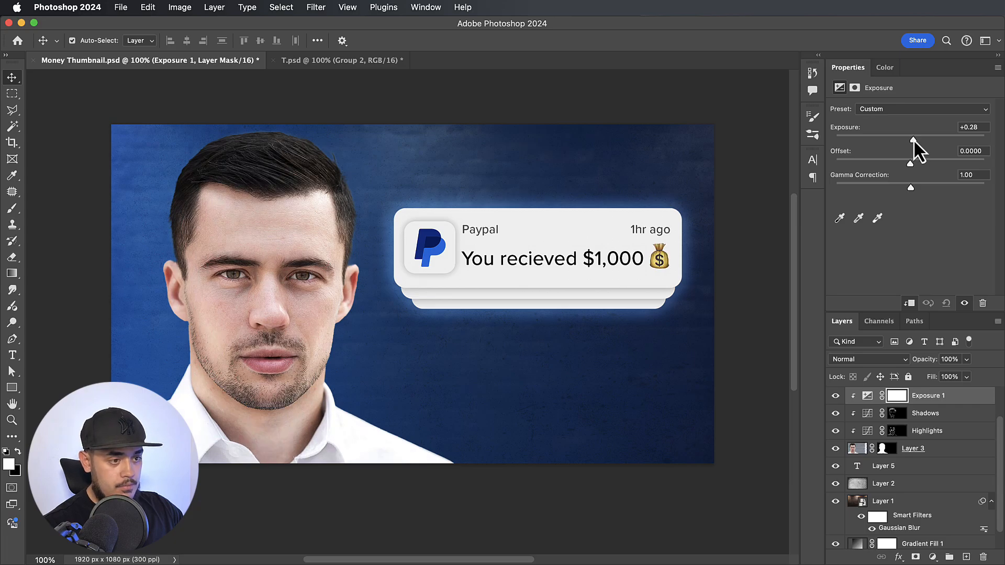
pyautogui.click(972, 127)
pyautogui.write('0.40')
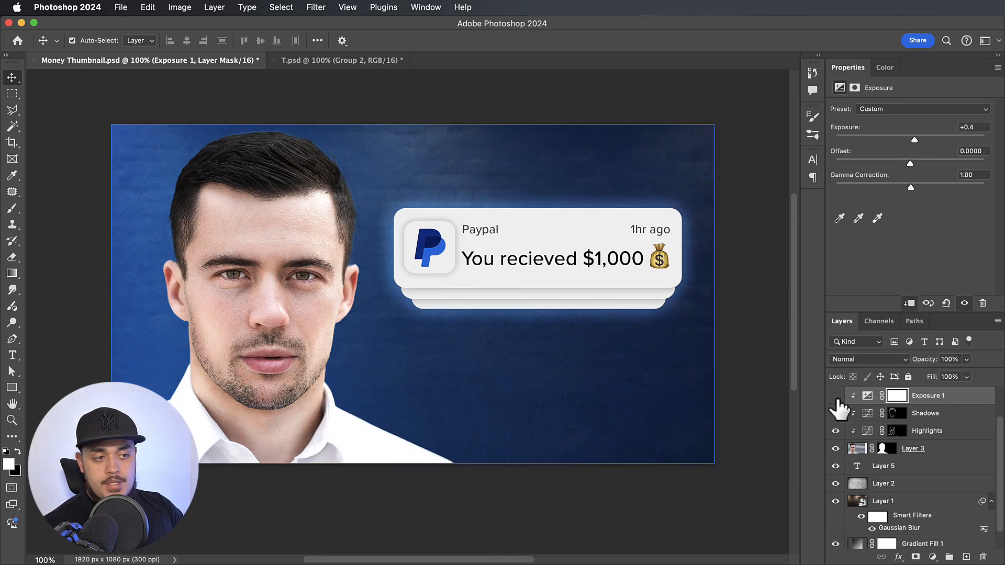
pyautogui.click(835, 397)
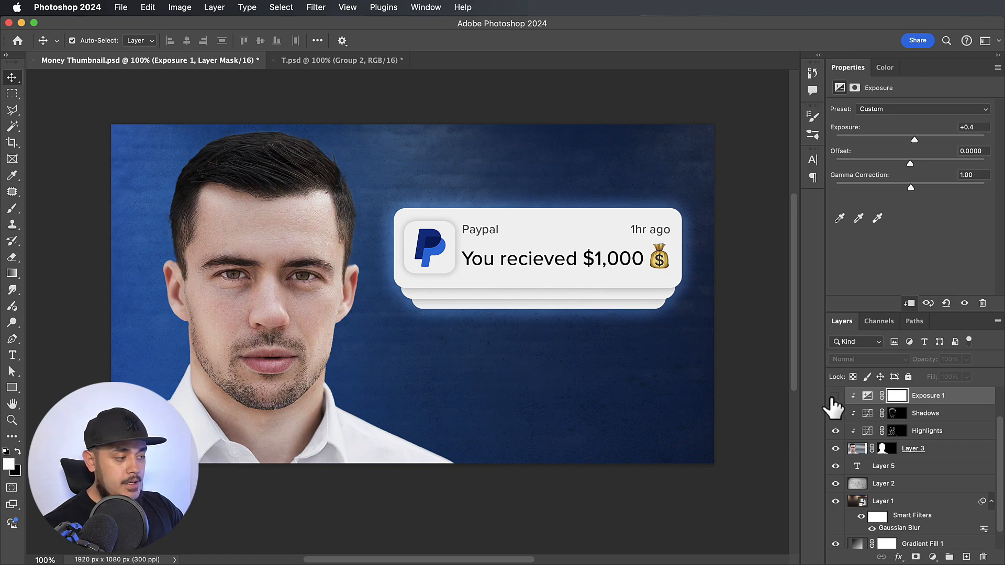
pyautogui.click(835, 396)
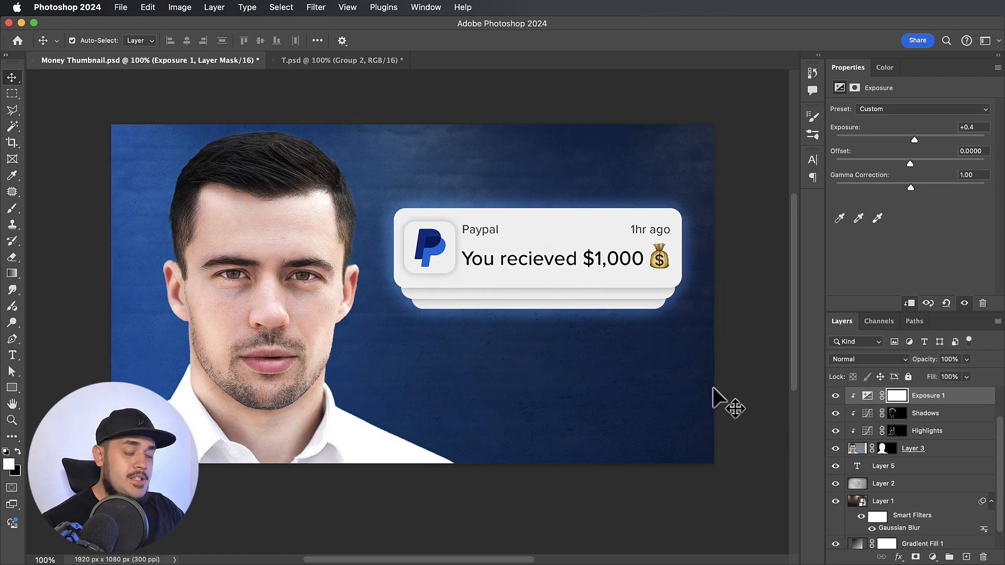
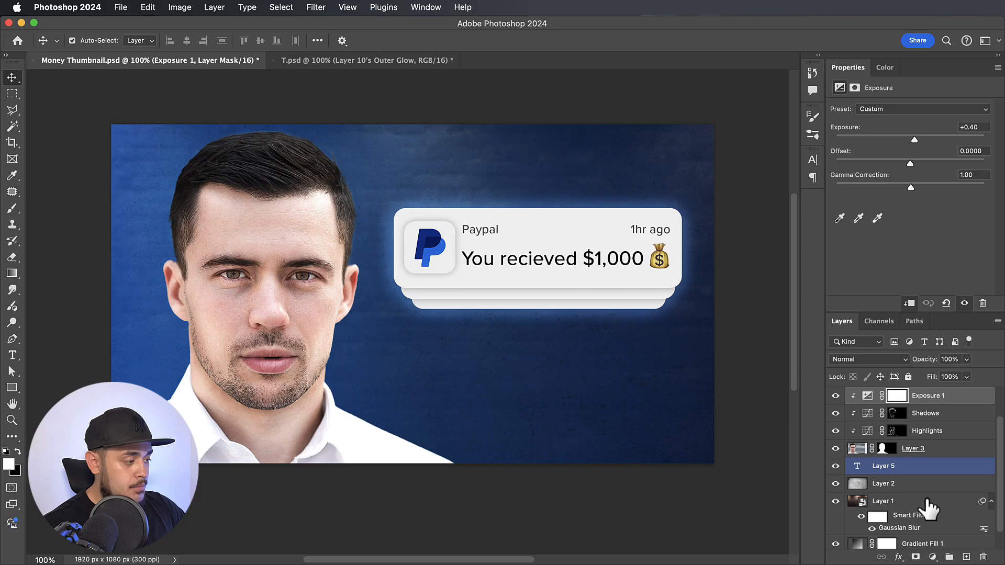
# Add a blue (#56a1e1) Outer Glow to the man's portrait with Linear Dodge (Add), 42% opacity and 59 px size
pyautogui.click(960, 453)
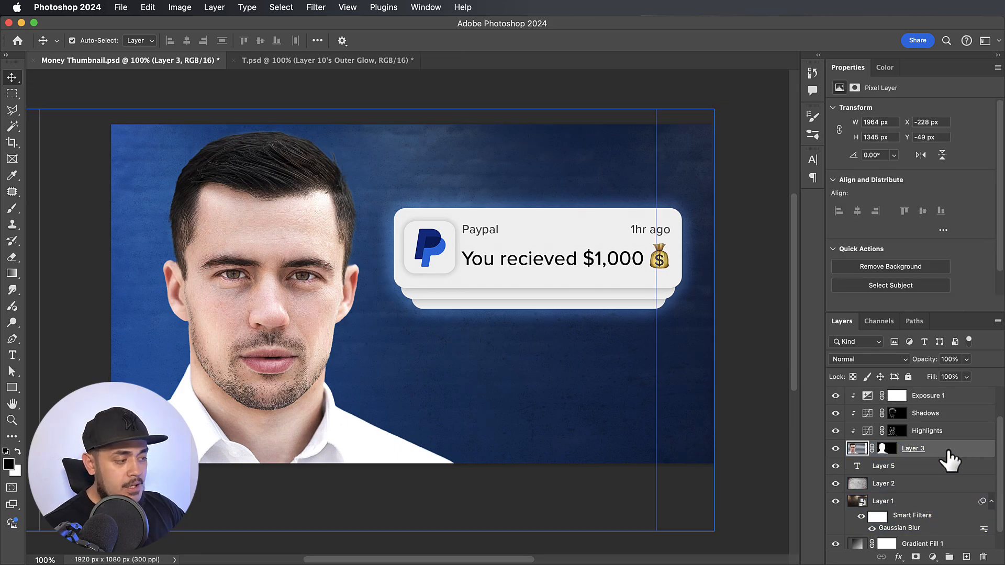
pyautogui.doubleClick(948, 454)
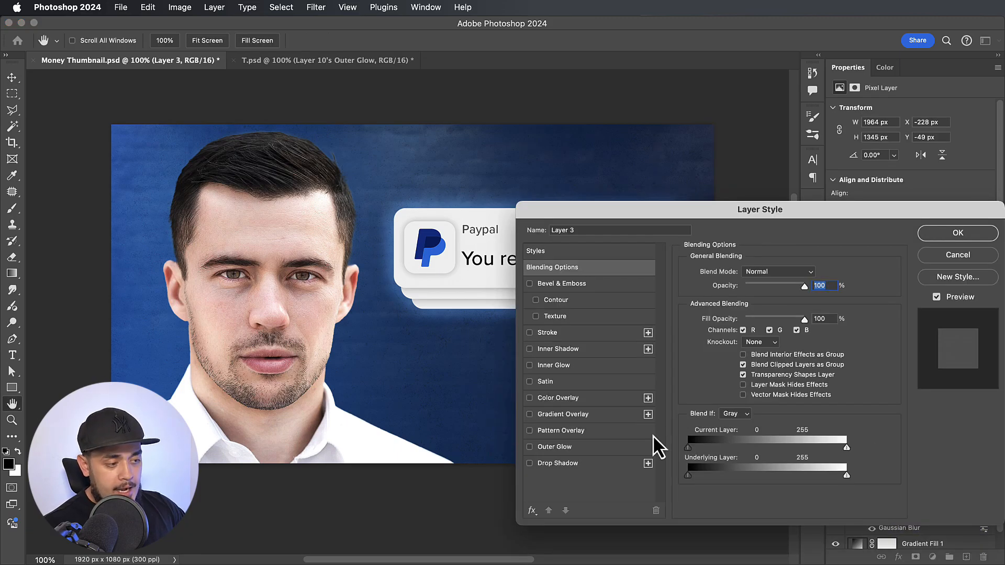
pyautogui.click(529, 447)
pyautogui.click(560, 448)
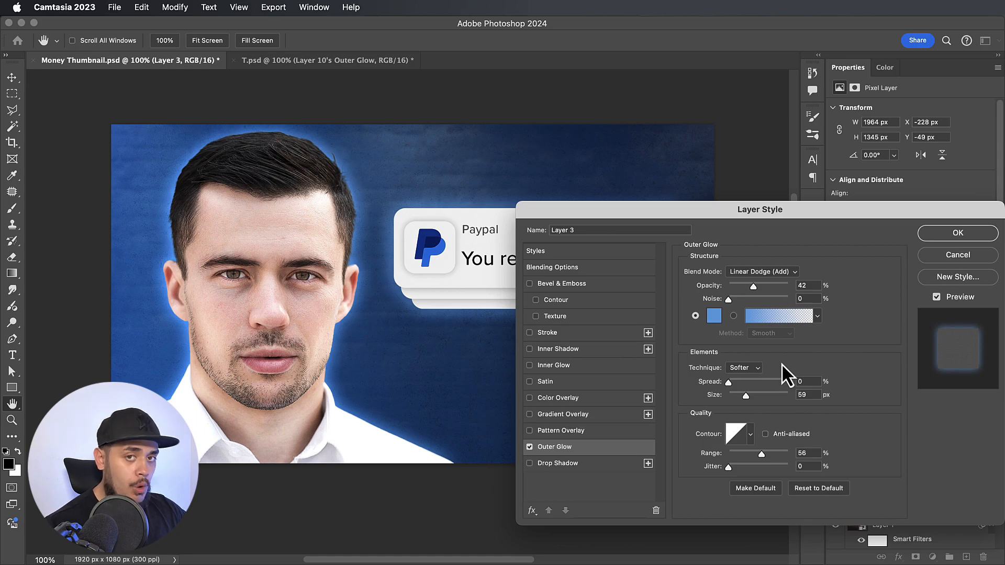
pyautogui.click(714, 316)
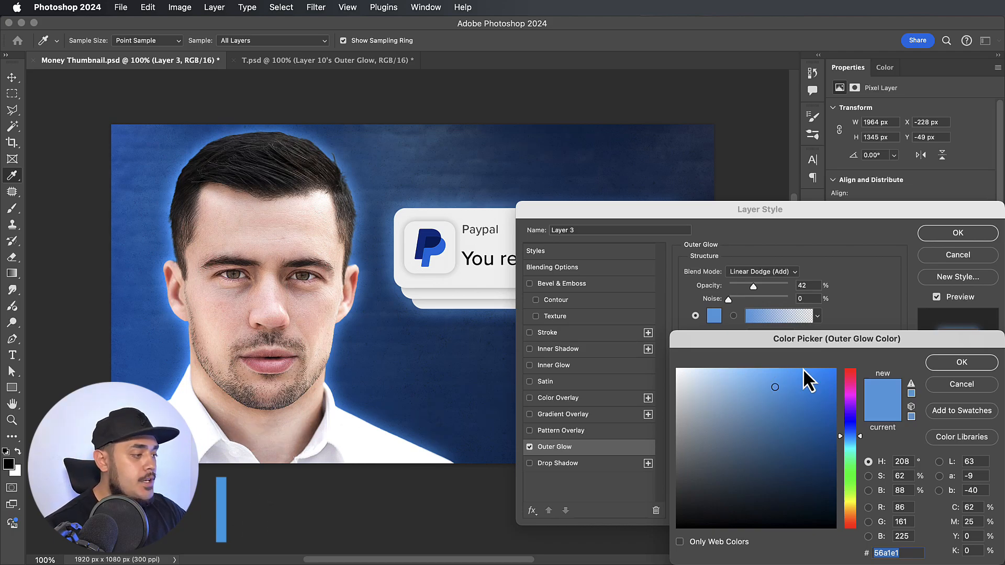
pyautogui.click(960, 363)
pyautogui.press('Return')
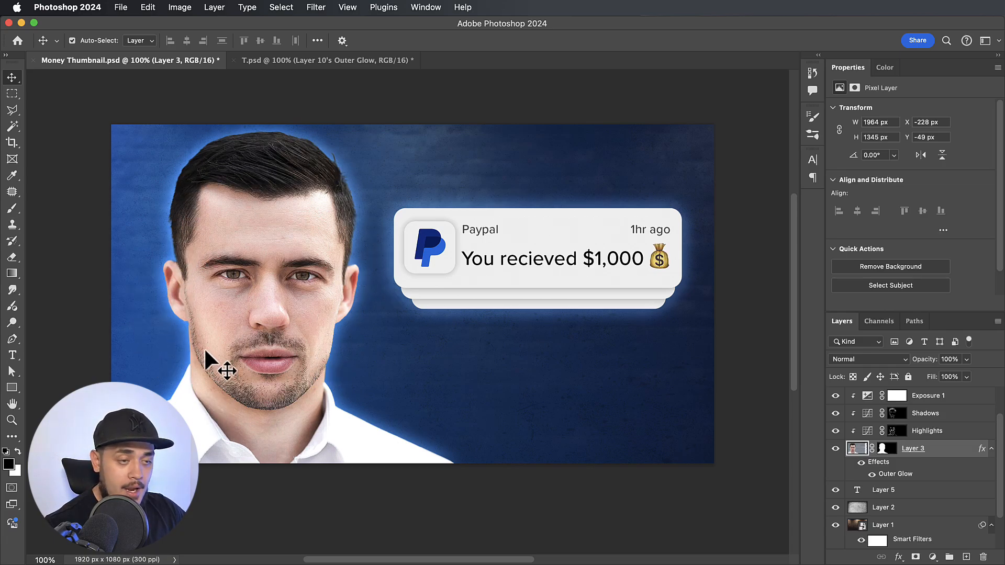
# Convert the portrait's outer glow into its own layer and reduce that layer's fill to 30%
pyautogui.rightClick(907, 485)
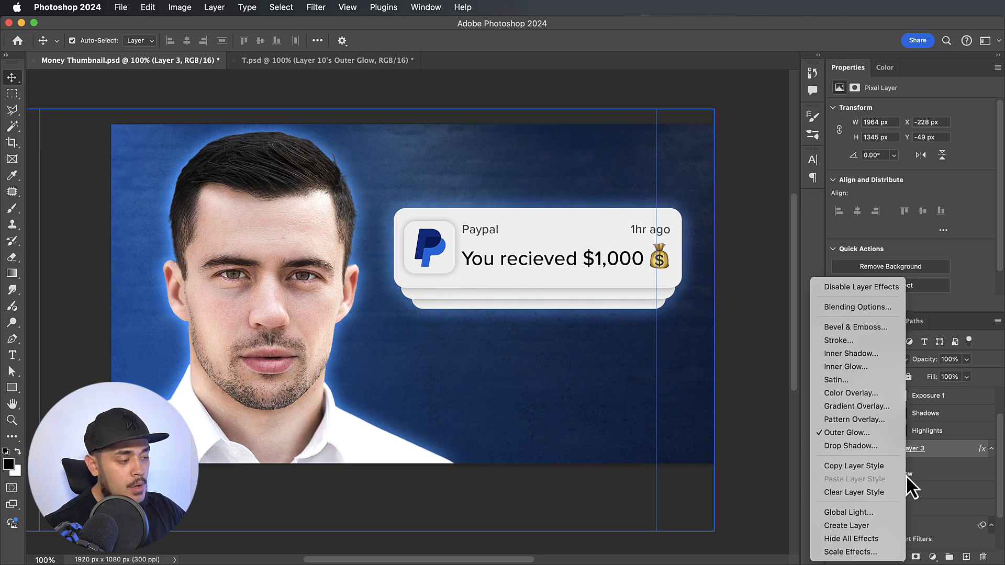
pyautogui.click(853, 526)
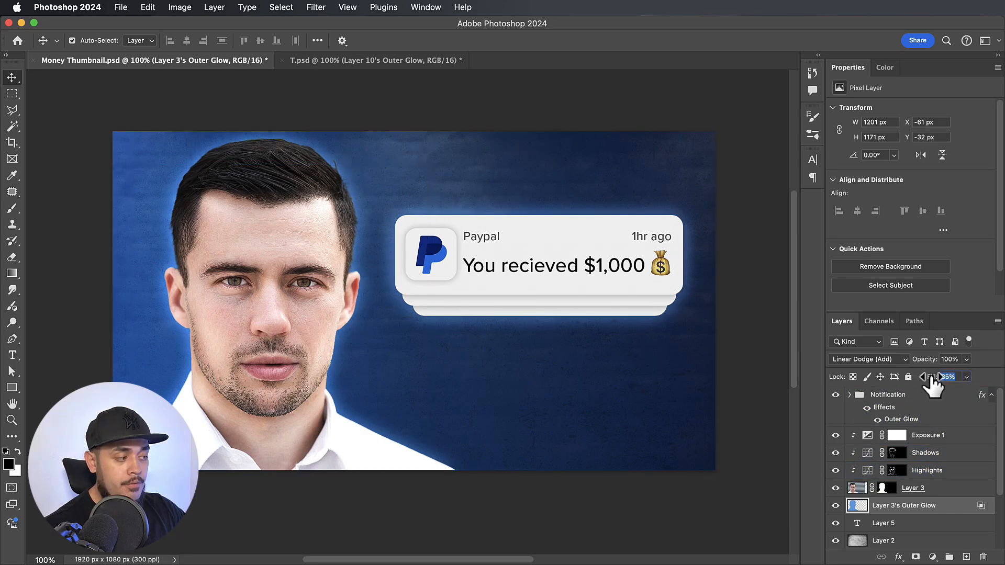
pyautogui.moveTo(937, 382); pyautogui.dragTo(942, 384)
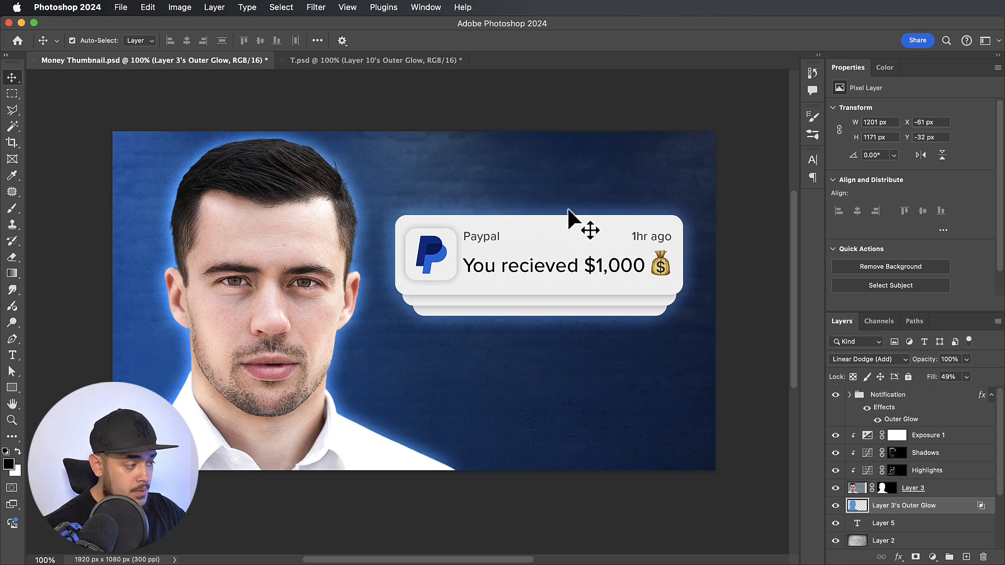
pyautogui.moveTo(926, 383)
pyautogui.mouseDown()
pyautogui.moveTo(943, 383)
pyautogui.moveTo(919, 380)
pyautogui.mouseUp()
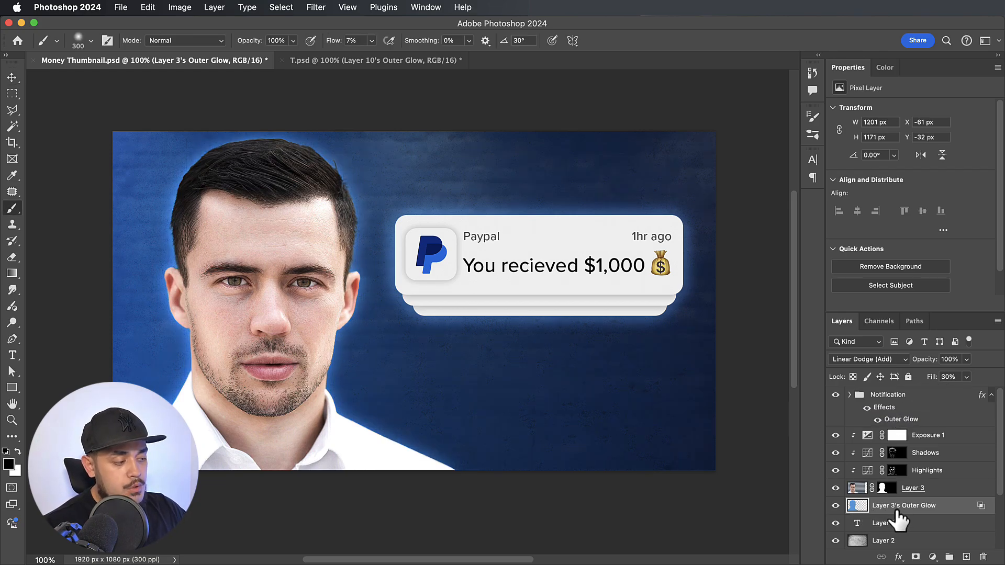
# Add a mask to the glow layer and hide the glow around the head's side away from the notification using a 300 px brush at 100% flow
pyautogui.click(916, 558)
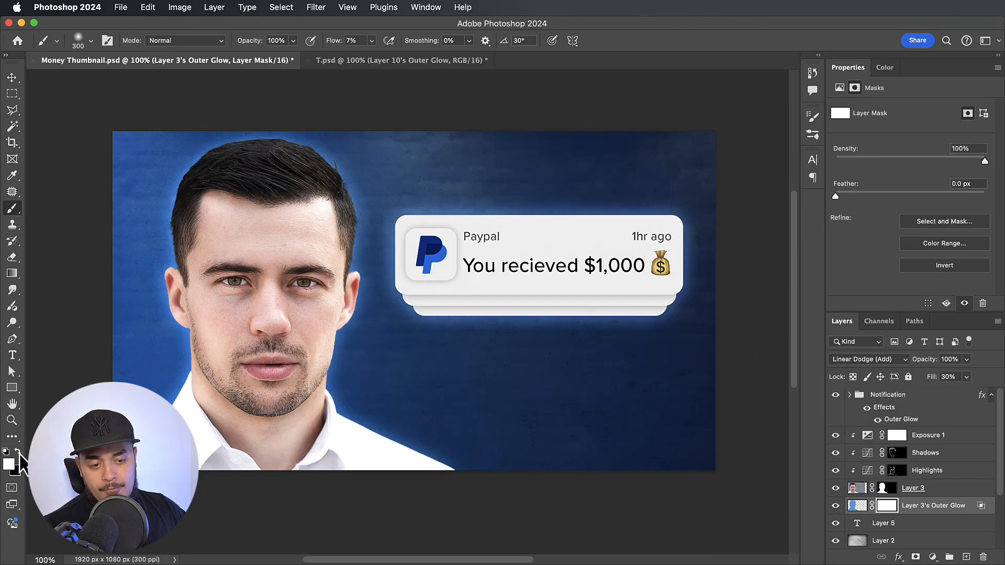
pyautogui.hscroll(-3, 272, 406)
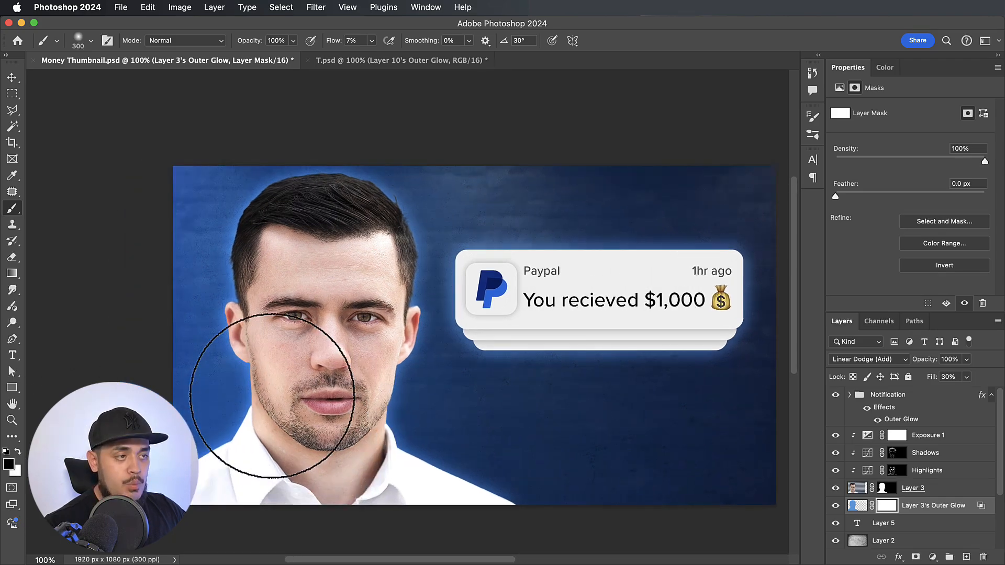
pyautogui.hscroll(2, 286, 378)
pyautogui.moveTo(334, 41); pyautogui.dragTo(466, 50)
pyautogui.hscroll(-2, 202, 435)
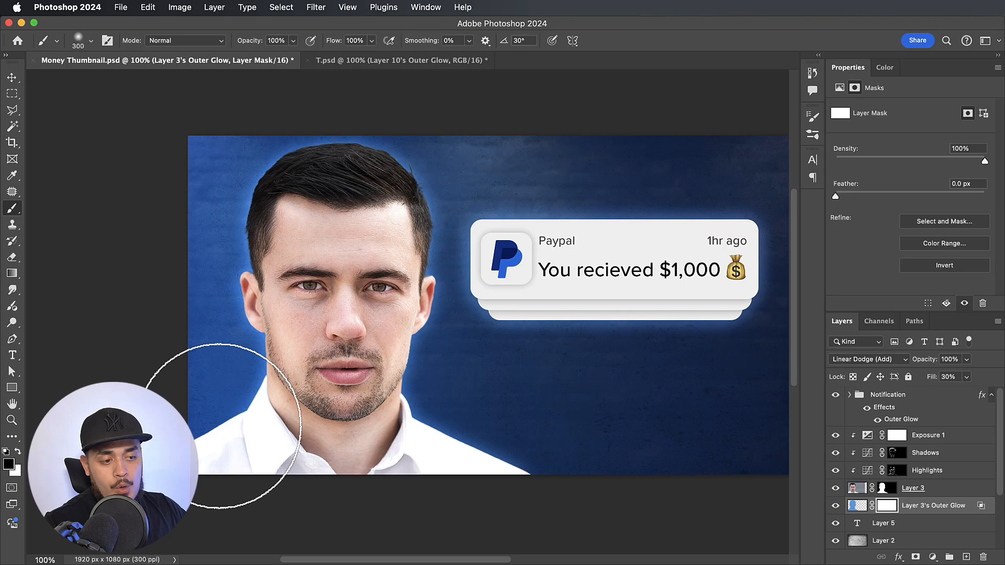
pyautogui.moveTo(252, 262)
pyautogui.mouseDown()
pyautogui.moveTo(253, 181)
pyautogui.moveTo(314, 108)
pyautogui.moveTo(308, 139)
pyautogui.mouseUp()
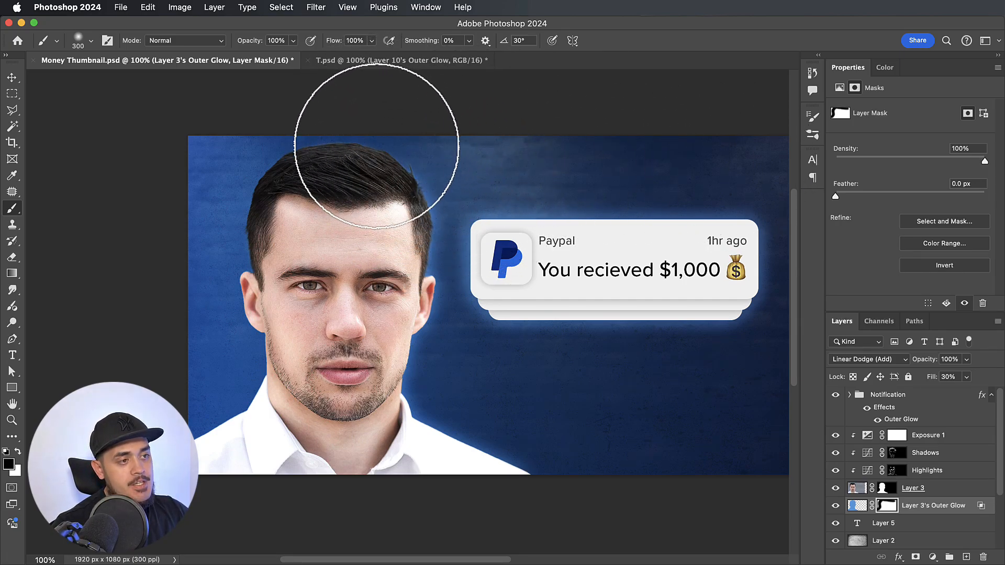
pyautogui.press('x')
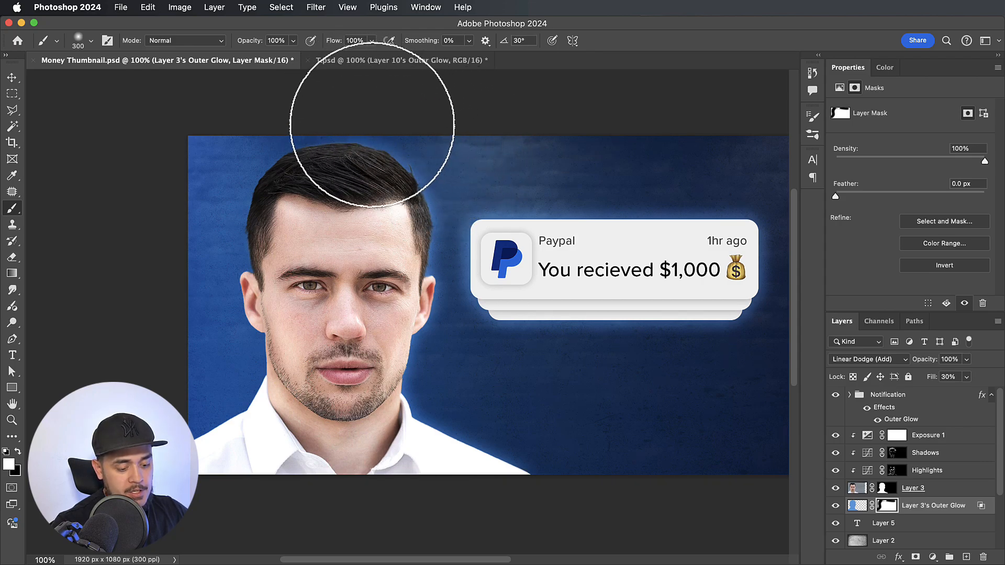
pyautogui.press('x')
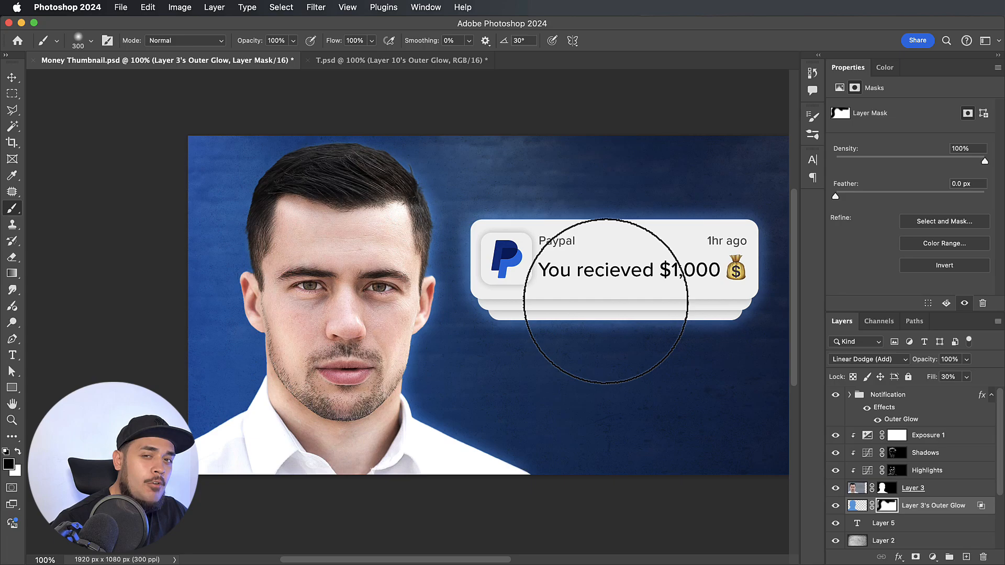
pyautogui.hscroll(2, 762, 430)
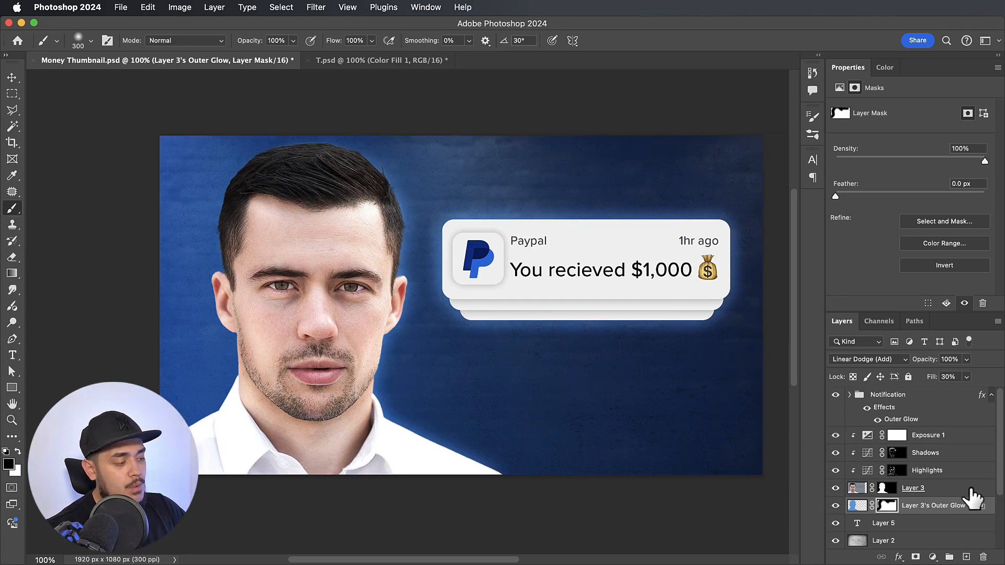
# Add a Solid Color fill layer in #89bfff clipped to the portrait and move it above Exposure 1
pyautogui.click(953, 488)
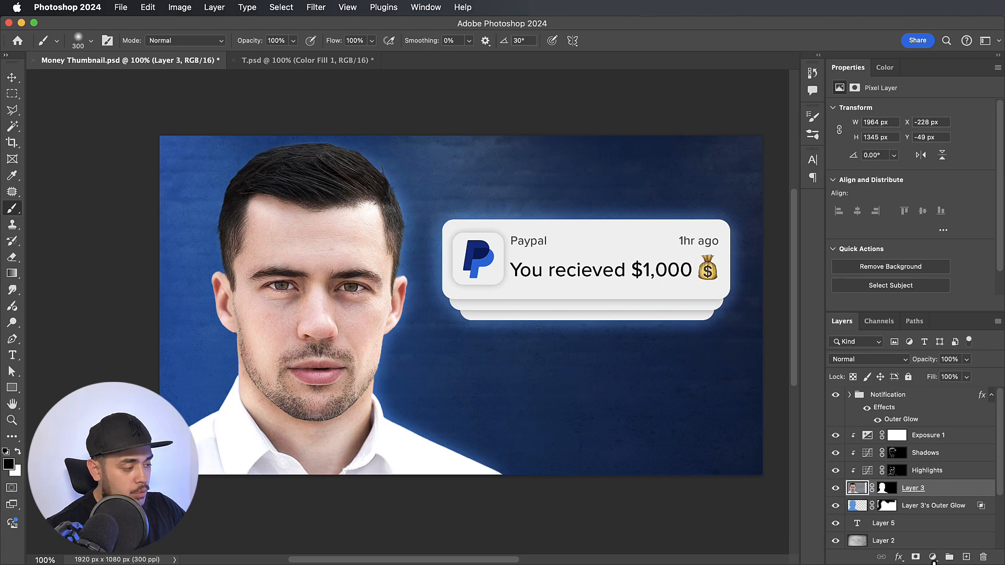
pyautogui.click(933, 558)
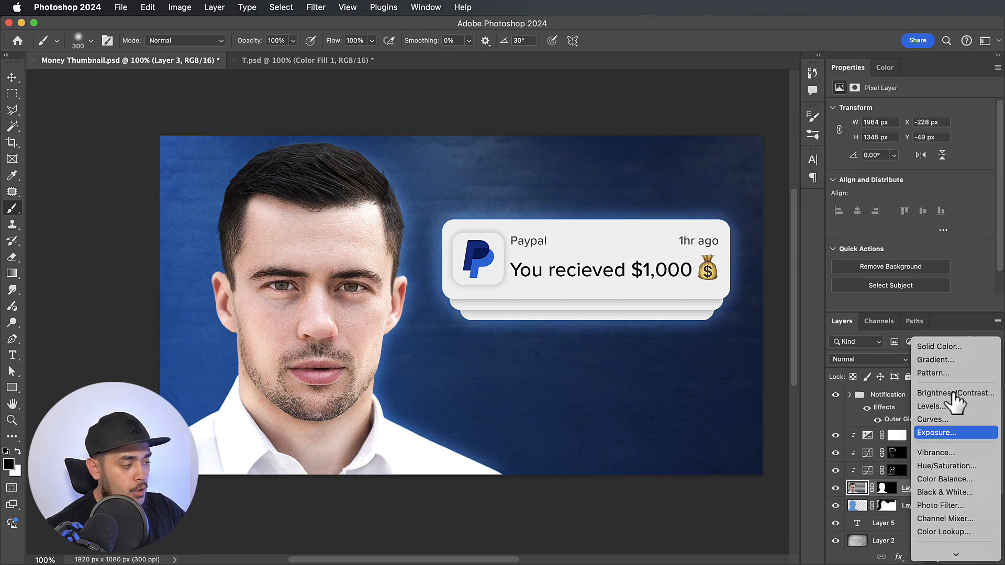
pyautogui.click(945, 347)
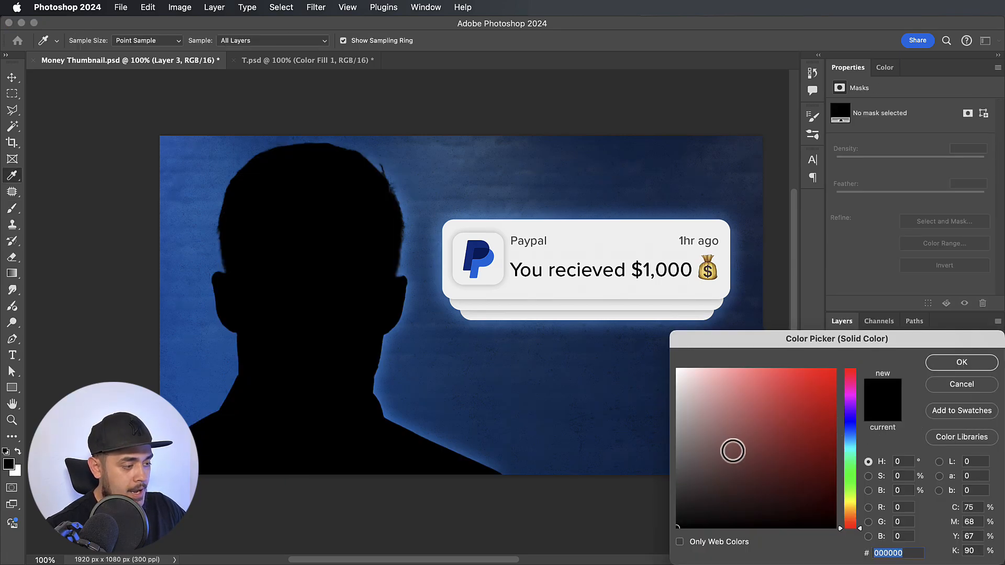
pyautogui.write('89bfff')
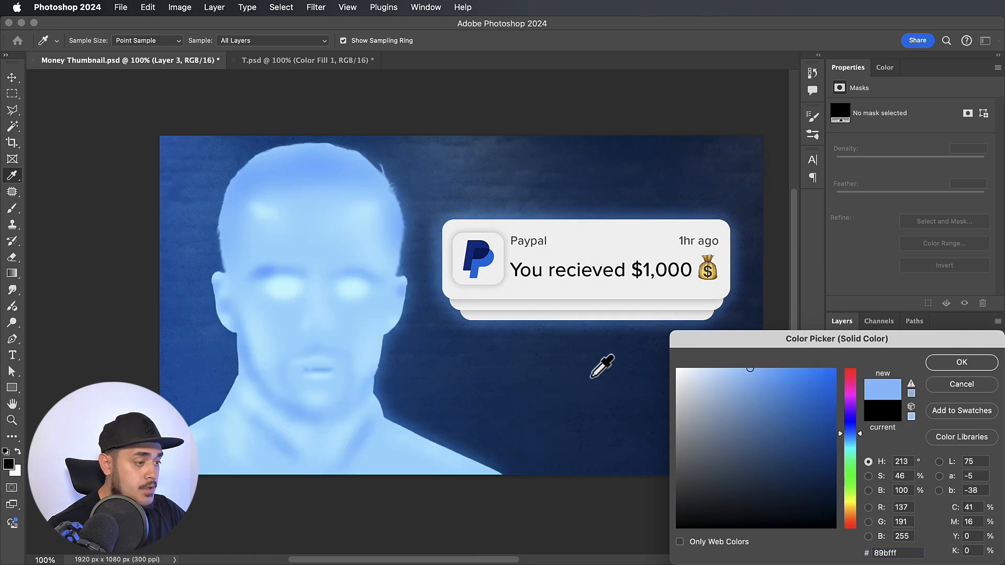
pyautogui.press('Return')
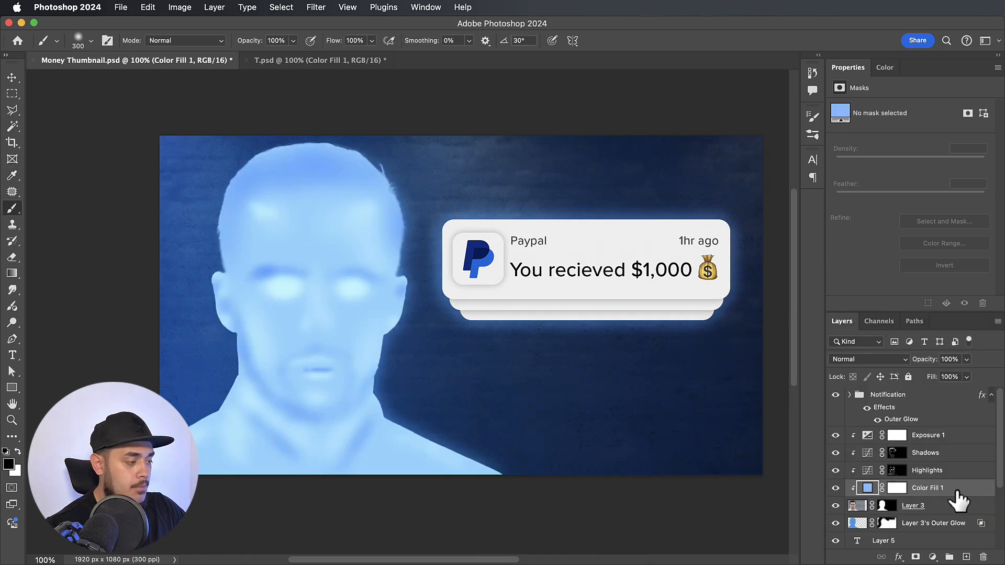
pyautogui.moveTo(958, 499); pyautogui.dragTo(940, 435)
# Set the color fill layer's blend mode to Screen and invert its mask to black
pyautogui.click(905, 360)
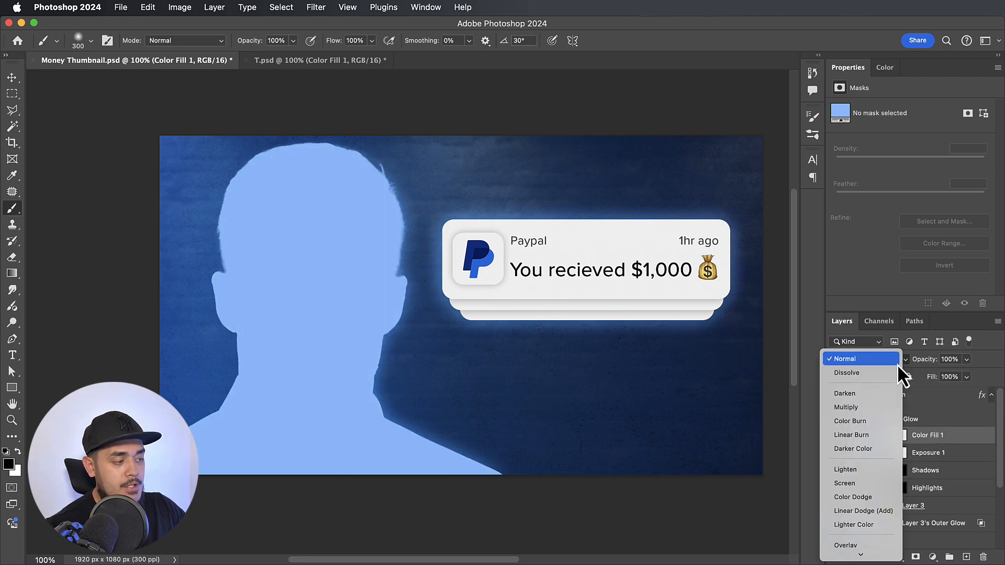
pyautogui.click(856, 481)
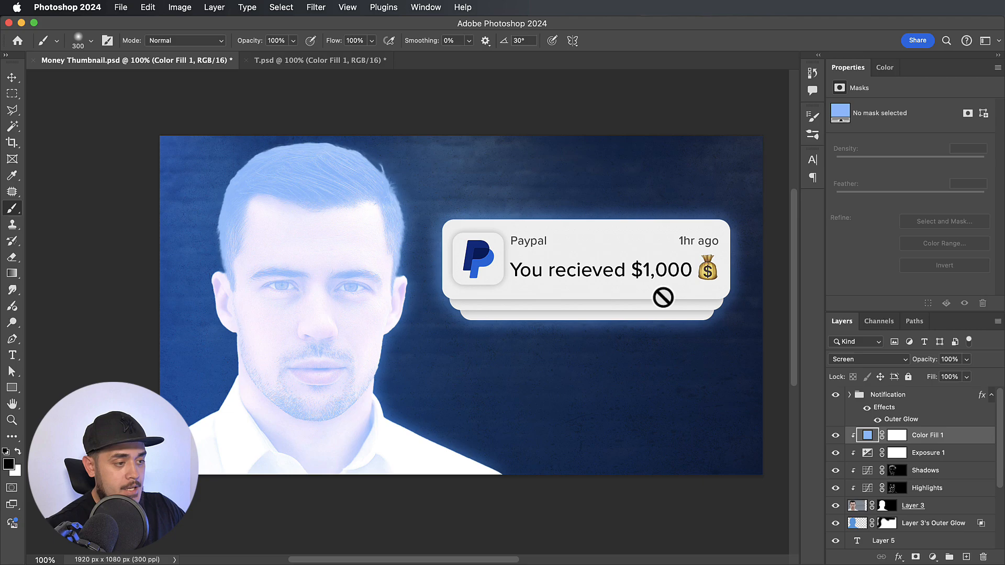
pyautogui.scroll(-1, 657, 292)
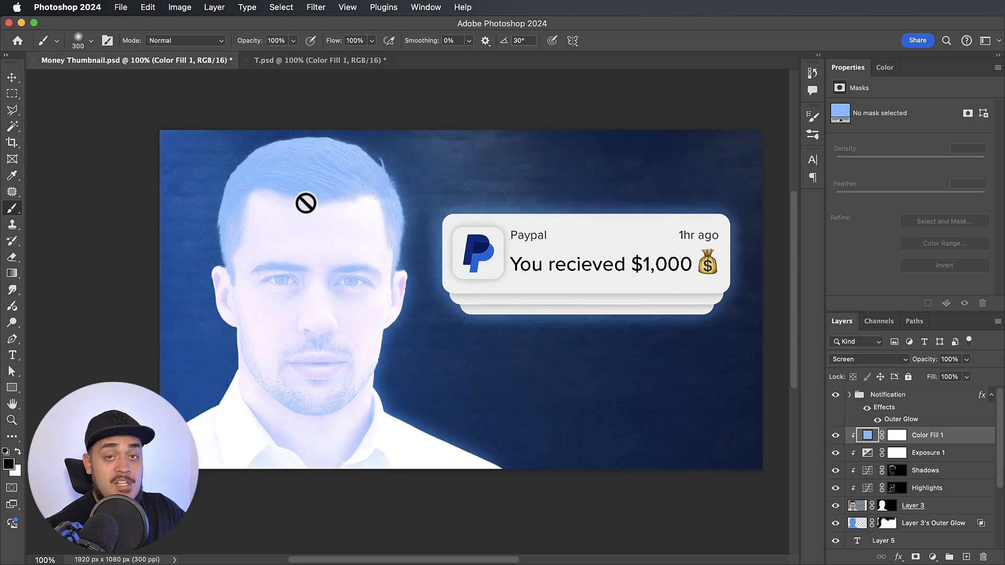
pyautogui.click(897, 436)
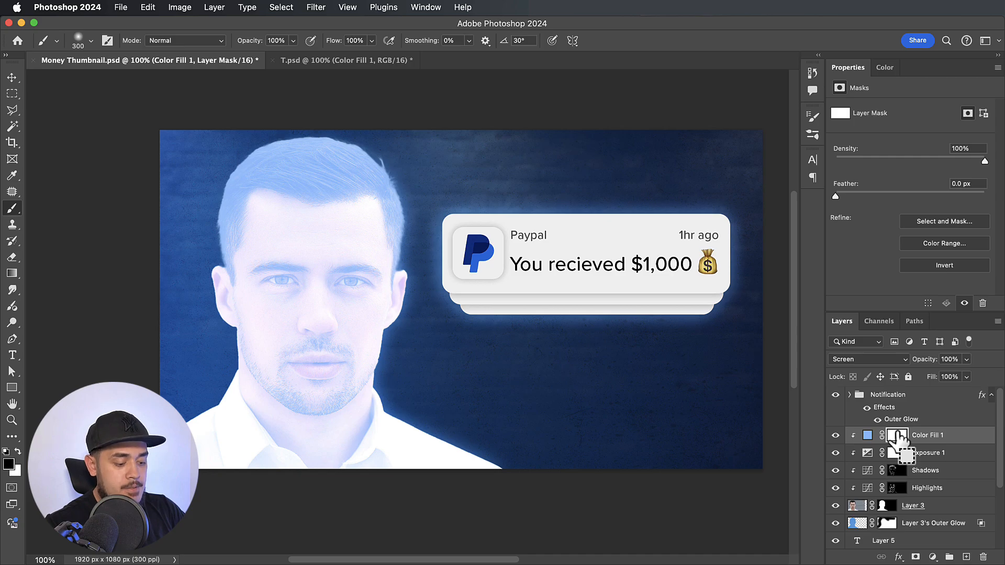
pyautogui.press('super+i')
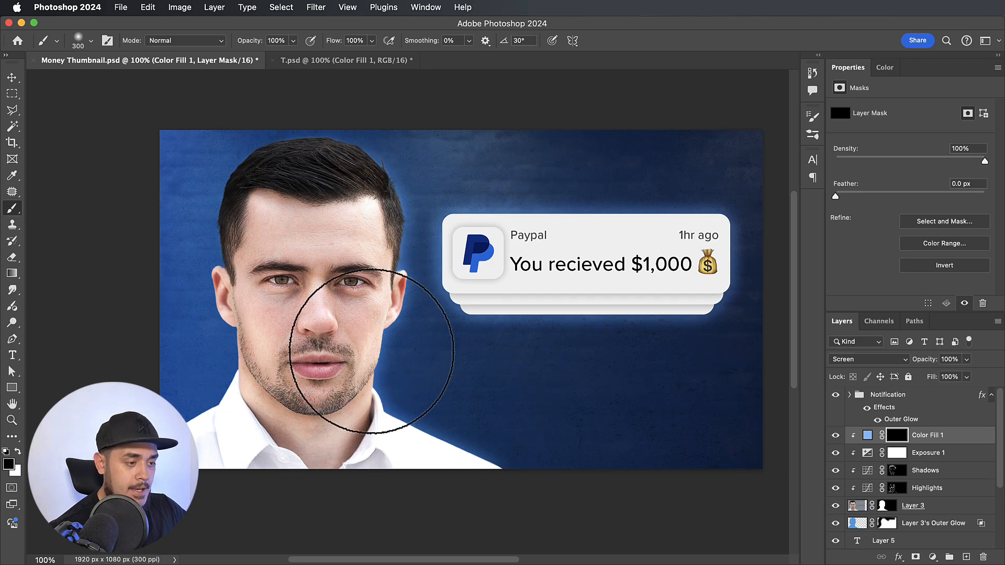
# Paint blue light on the fill mask along the ear and jaw facing the notification, using a white 80 px brush at 15% flow
pyautogui.press('[')
pyautogui.press('[')
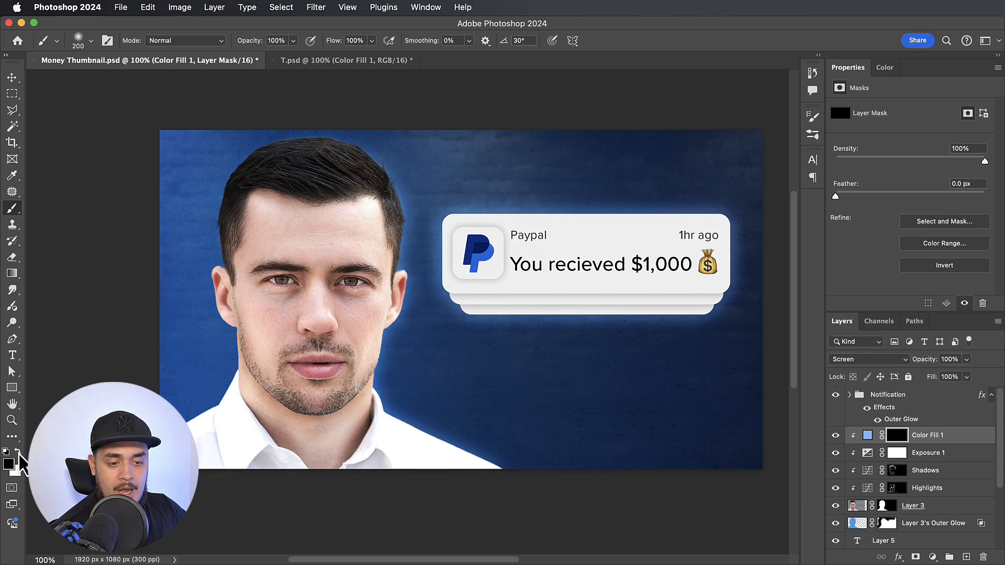
pyautogui.click(357, 40)
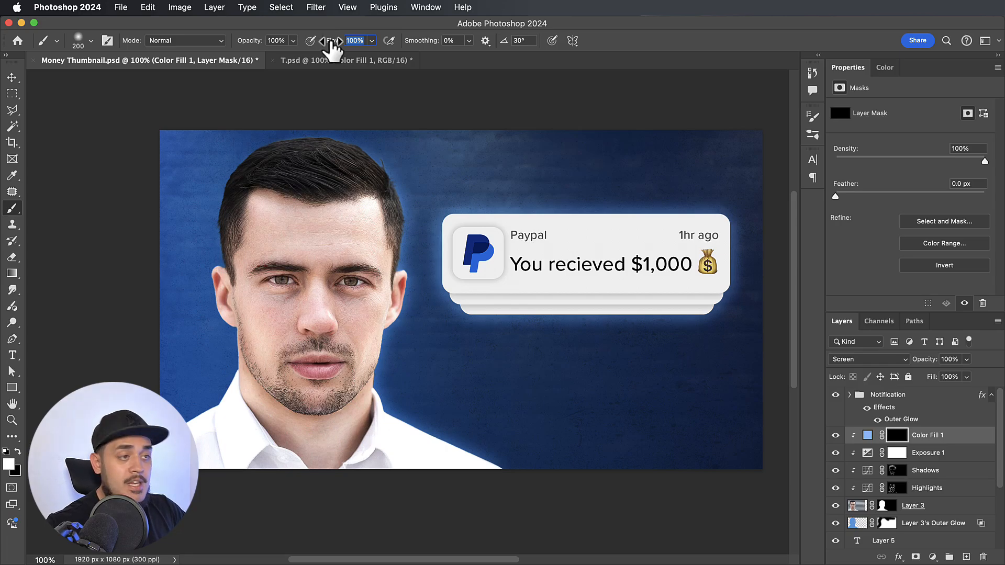
pyautogui.write('15')
pyautogui.press('Return')
pyautogui.press('super+equal')
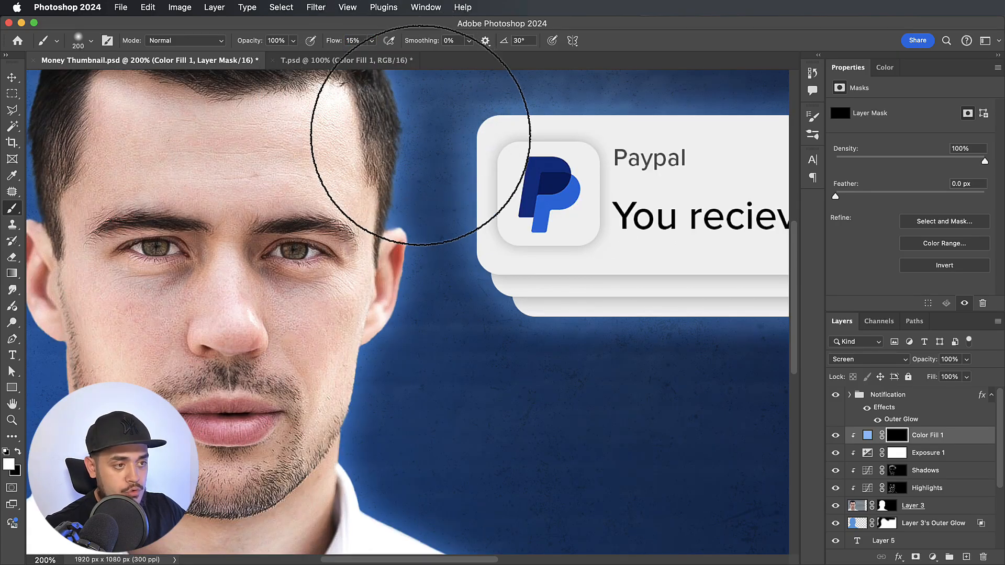
pyautogui.scroll(3, 420, 135)
pyautogui.press('[')
pyautogui.press('[')
pyautogui.press('[')
pyautogui.press('[')
pyautogui.press('[')
pyautogui.press('[')
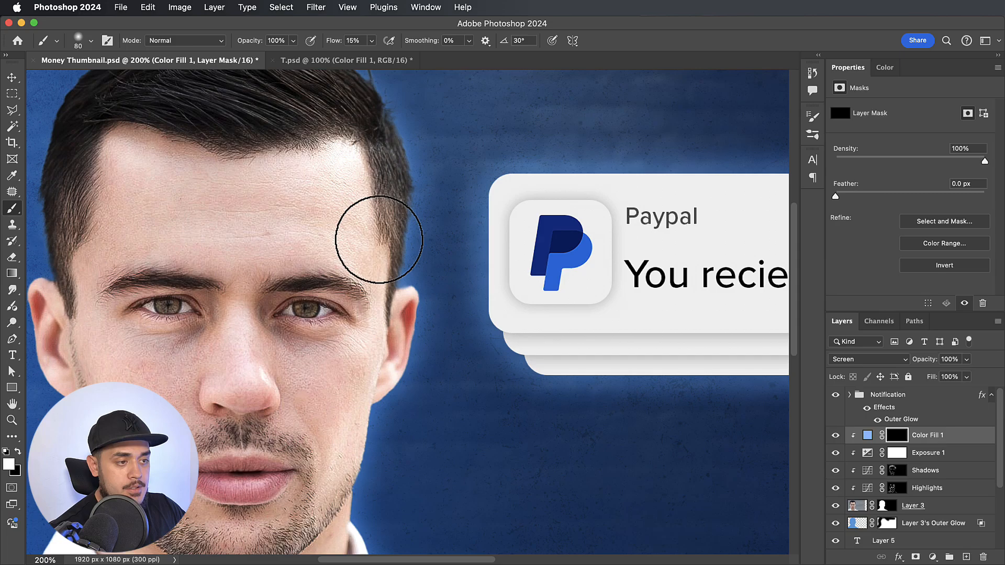
pyautogui.moveTo(382, 295)
pyautogui.mouseDown()
pyautogui.moveTo(377, 343)
pyautogui.moveTo(386, 363)
pyautogui.moveTo(380, 351)
pyautogui.moveTo(360, 440)
pyautogui.mouseUp()
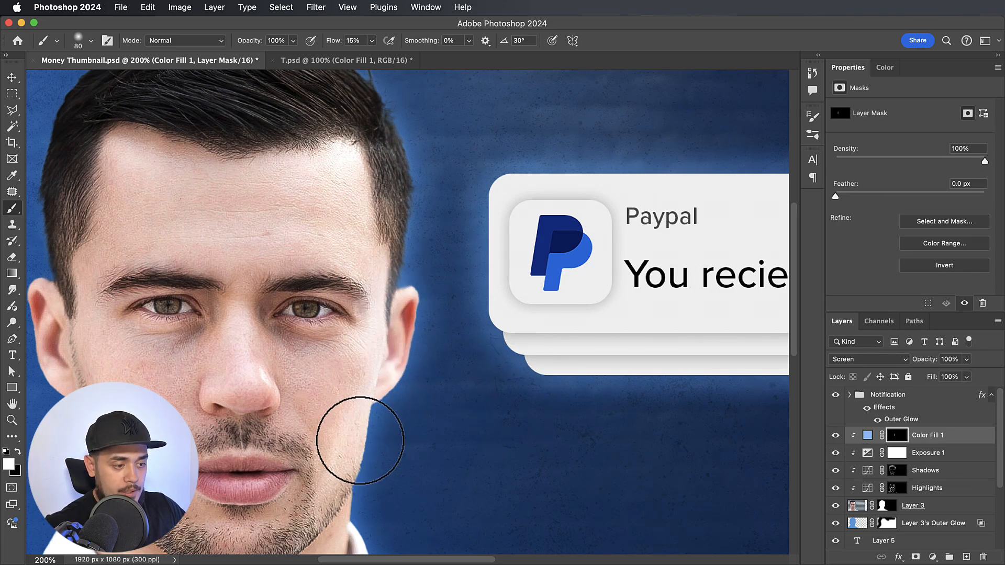
# Extend the blue light on the fill mask along the hair edge, neck and collar facing the notification, using the 80 px brush at 15% flow
pyautogui.scroll(-3, 388, 407)
pyautogui.moveTo(411, 238)
pyautogui.mouseDown()
pyautogui.moveTo(409, 270)
pyautogui.moveTo(447, 285)
pyautogui.moveTo(405, 337)
pyautogui.moveTo(395, 323)
pyautogui.moveTo(410, 258)
pyautogui.moveTo(406, 282)
pyautogui.moveTo(398, 210)
pyautogui.moveTo(420, 228)
pyautogui.moveTo(400, 139)
pyautogui.moveTo(411, 189)
pyautogui.moveTo(372, 126)
pyautogui.mouseUp()
pyautogui.scroll(5, 447, 286)
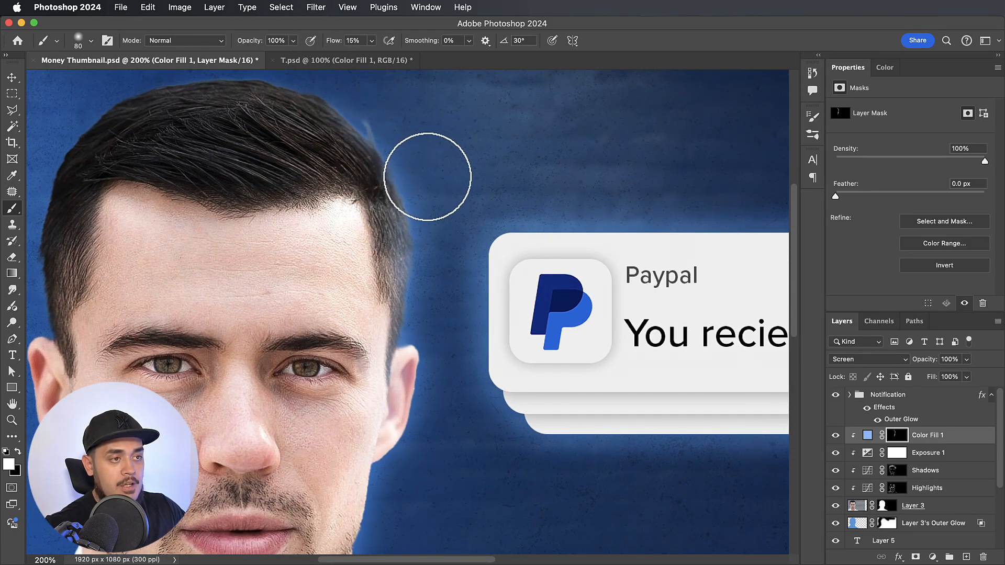
pyautogui.scroll(3, 427, 177)
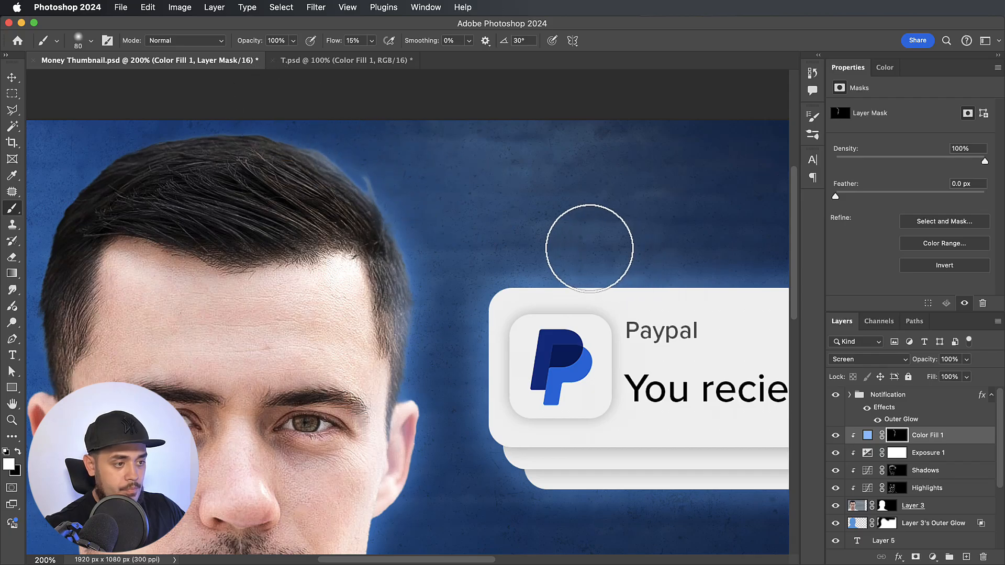
pyautogui.scroll(-5, 590, 248)
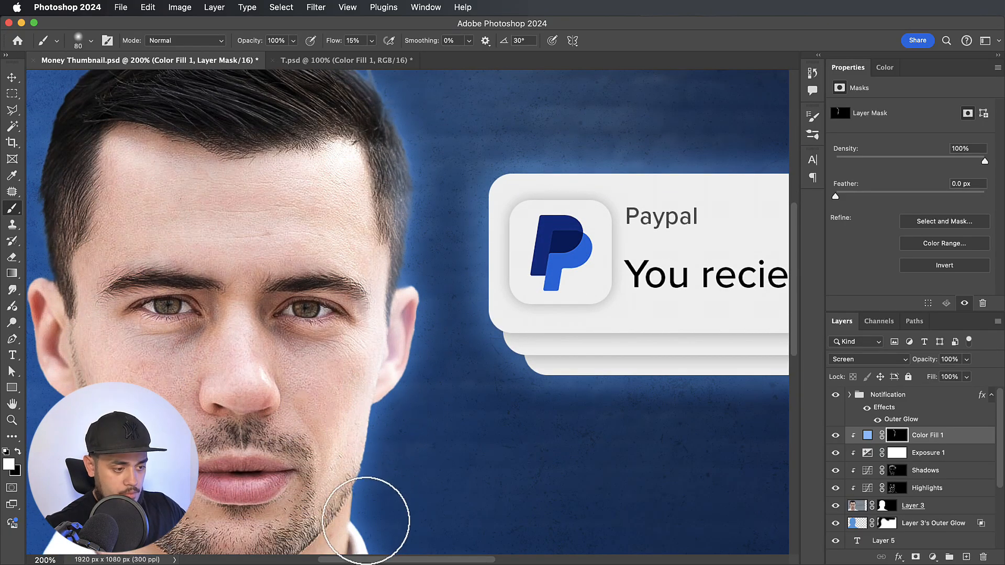
pyautogui.scroll(-3, 424, 364)
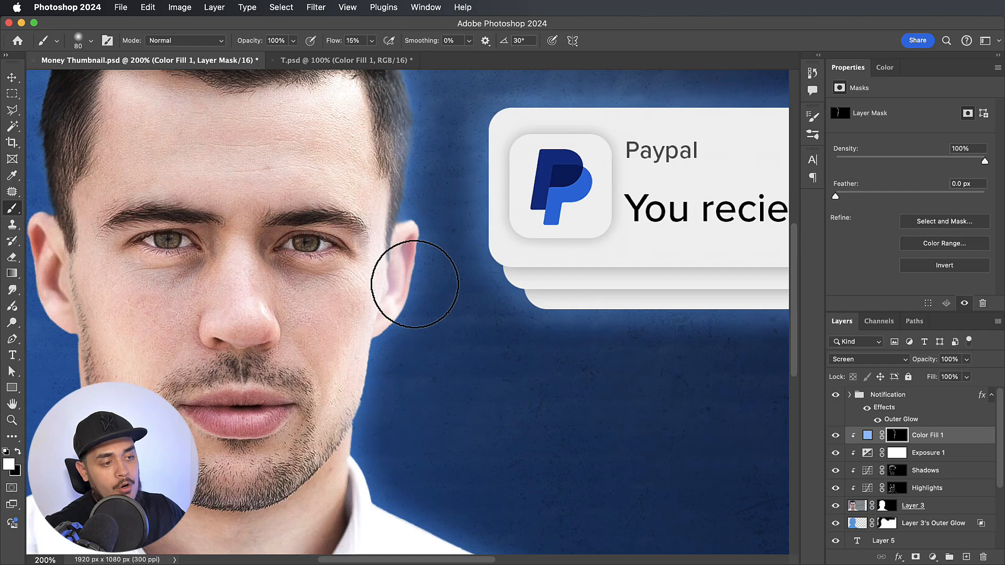
pyautogui.scroll(5, 440, 262)
pyautogui.scroll(1, 435, 261)
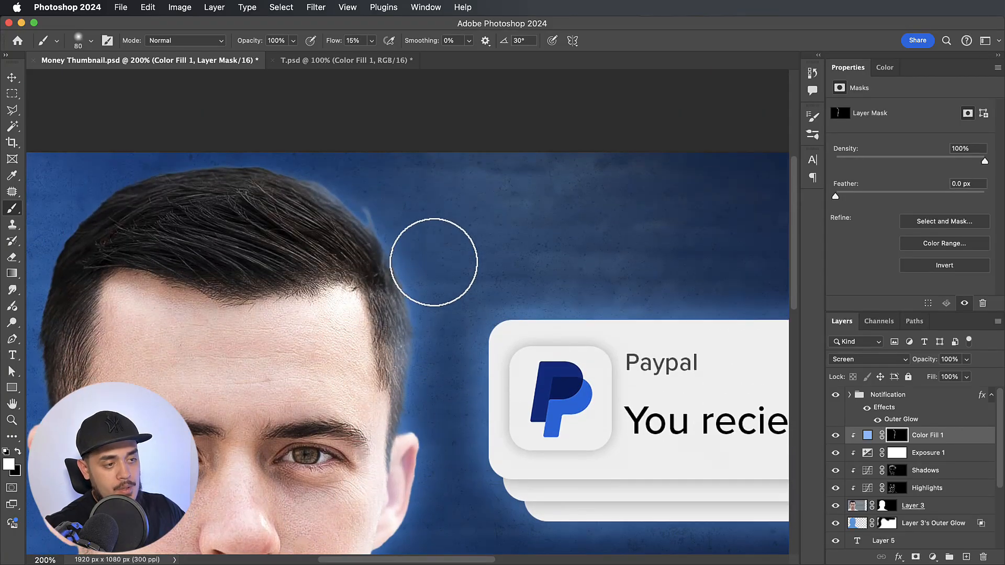
pyautogui.scroll(-5, 366, 382)
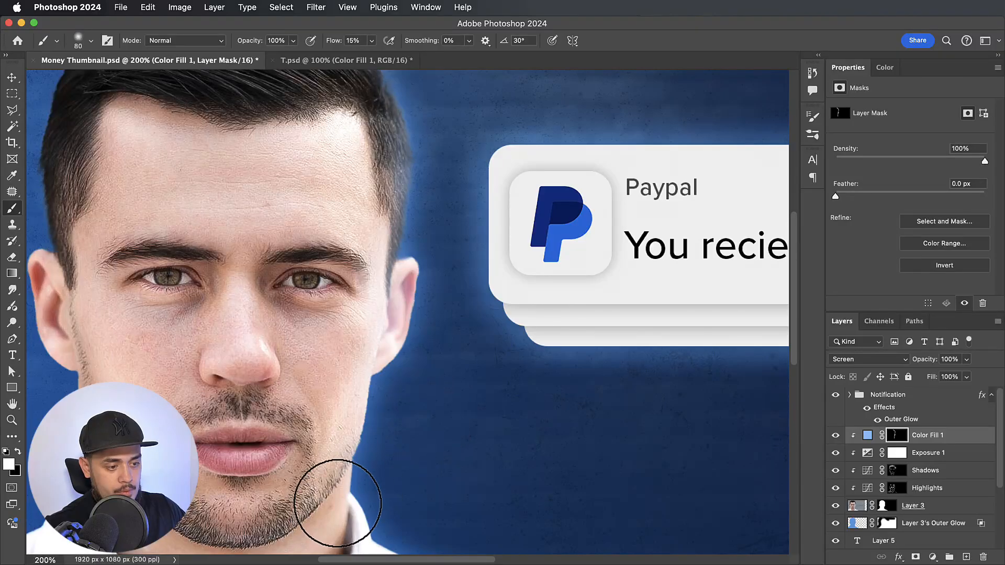
pyautogui.scroll(-3, 417, 453)
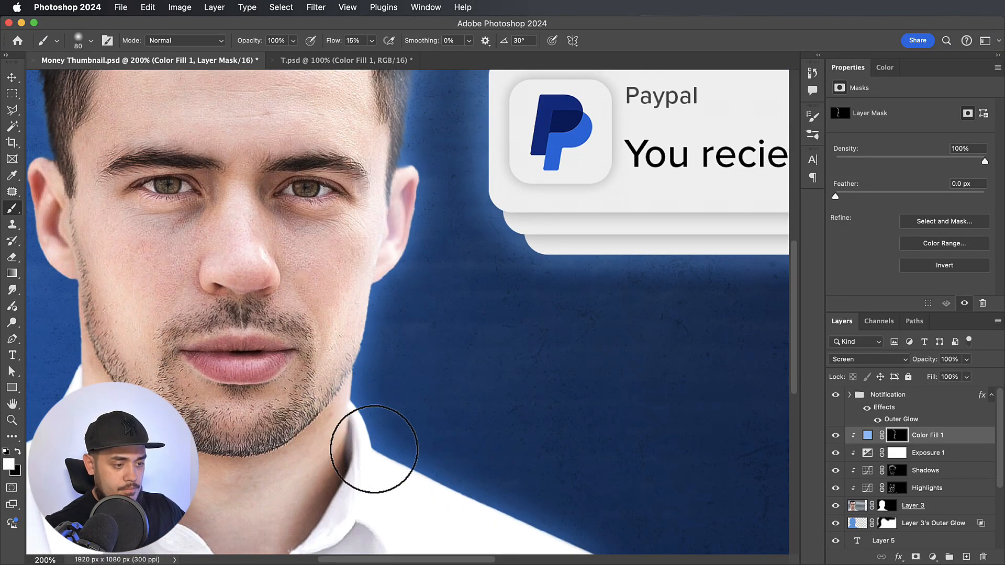
pyautogui.moveTo(375, 451)
pyautogui.mouseDown()
pyautogui.moveTo(352, 408)
pyautogui.moveTo(359, 374)
pyautogui.mouseUp()
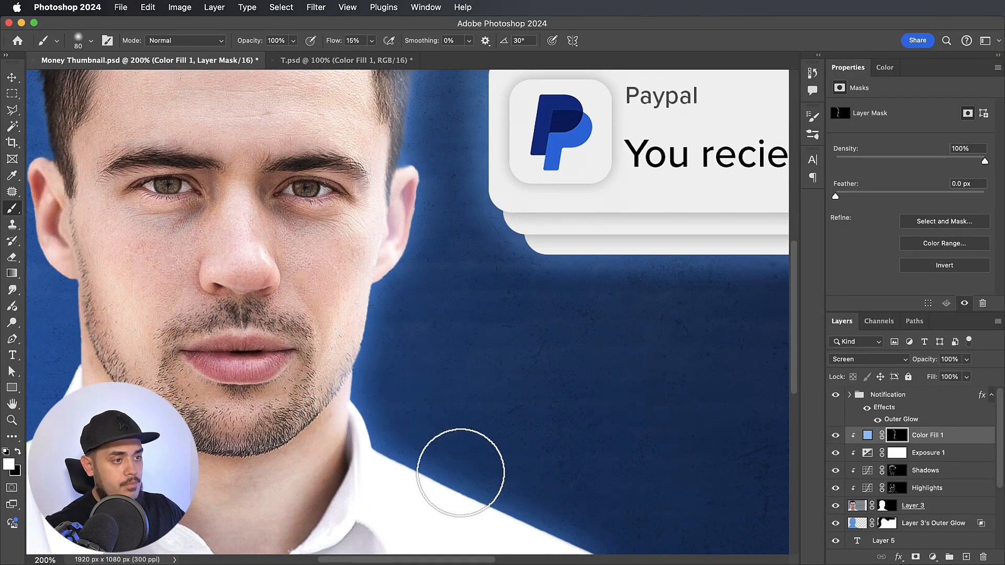
pyautogui.scroll(7, 463, 471)
pyautogui.scroll(2, 463, 471)
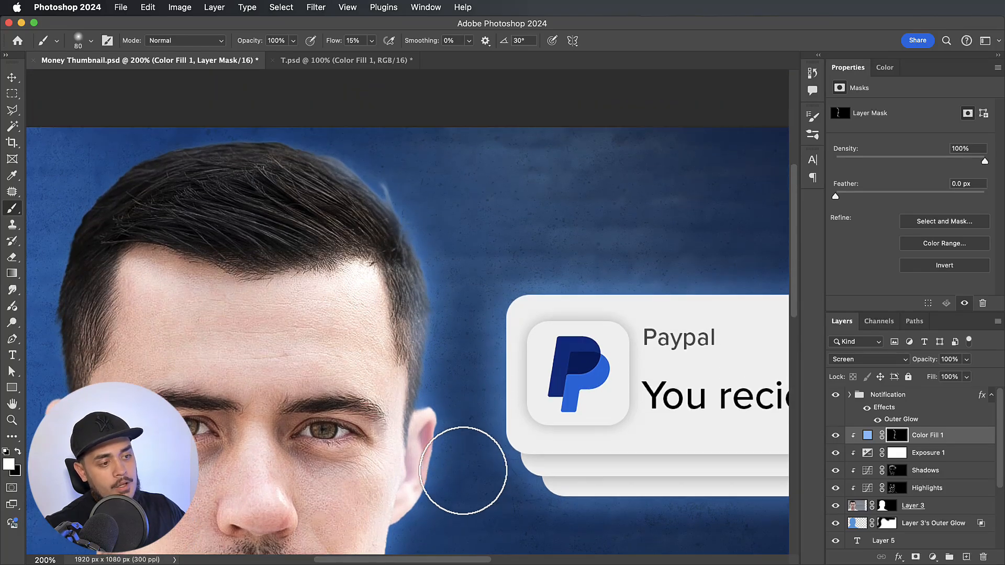
# Paint a thin blue rim along the side hair from temple to ear on the fill mask, using a white 20 px brush at 100% flow
pyautogui.scroll(-3, 463, 471)
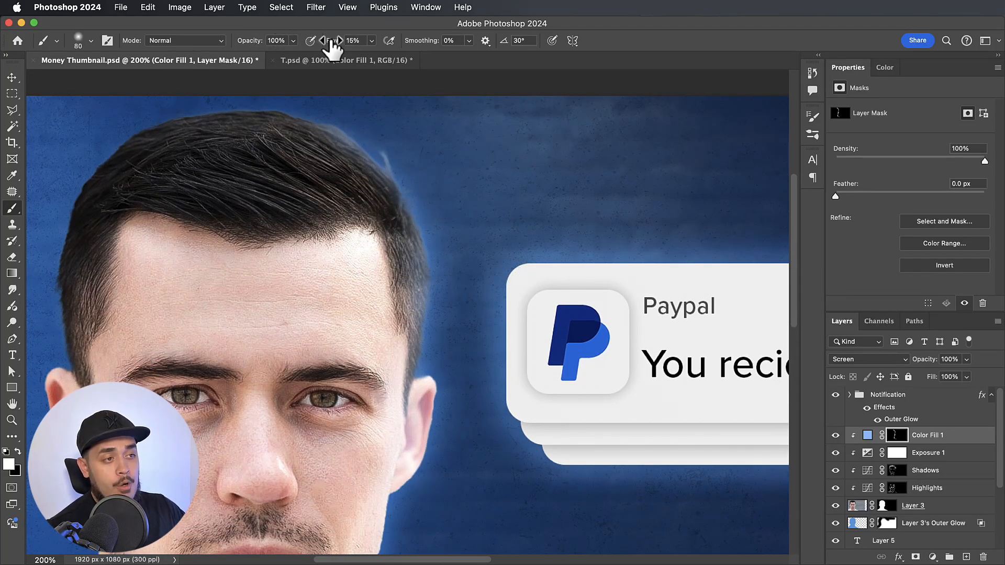
pyautogui.scroll(1, 454, 249)
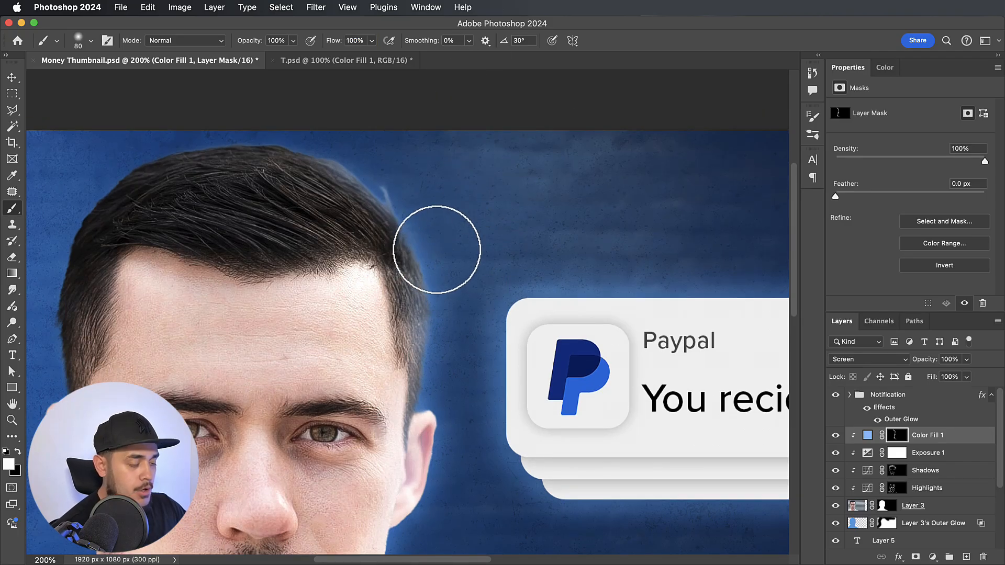
pyautogui.press('[')
pyautogui.press('[')
pyautogui.press('[')
pyautogui.press('[')
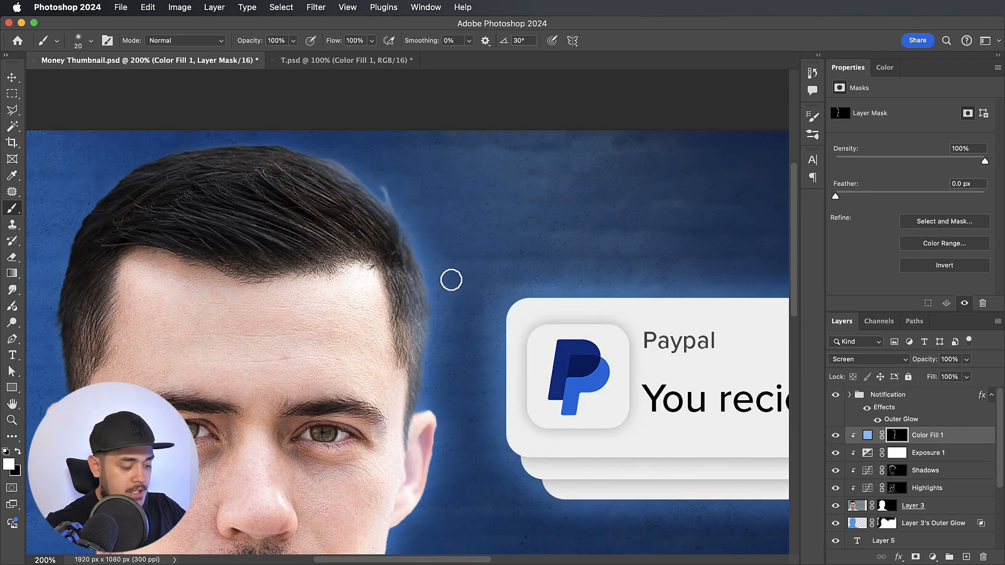
pyautogui.press('super+equal')
pyautogui.press('super+equal')
pyautogui.press('super+equal')
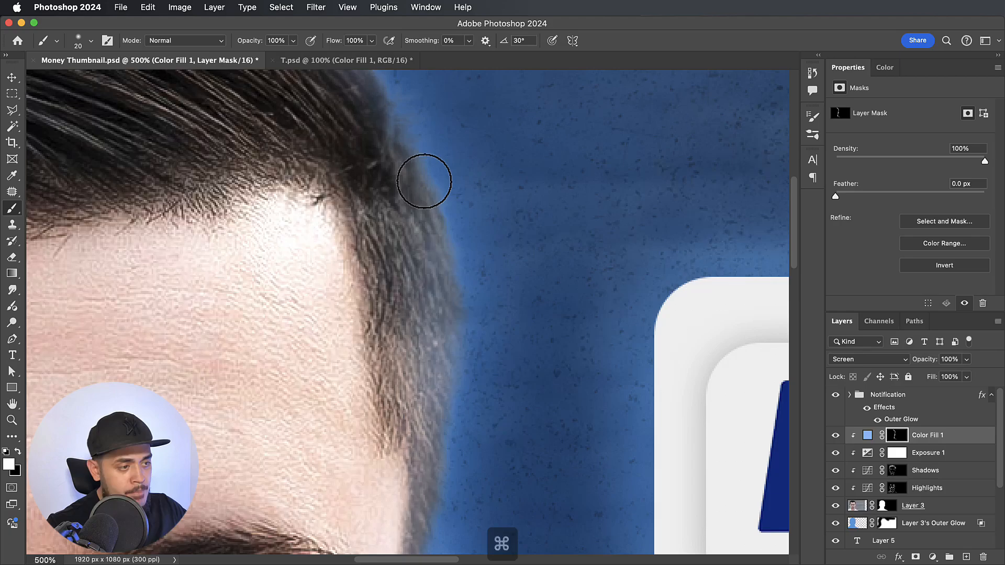
pyautogui.moveTo(457, 204)
pyautogui.mouseDown()
pyautogui.moveTo(474, 251)
pyautogui.moveTo(482, 355)
pyautogui.mouseUp()
pyautogui.scroll(-2, 478, 396)
pyautogui.scroll(-2, 482, 355)
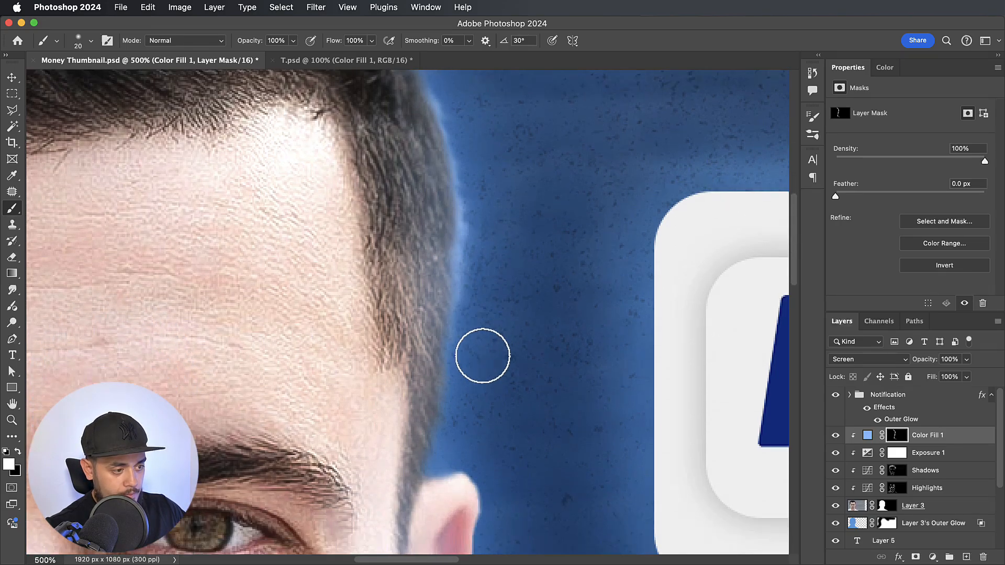
pyautogui.moveTo(463, 402); pyautogui.dragTo(442, 489)
# Continue the thin blue rim over the upper hair edge and its stray hairs facing the notification
pyautogui.scroll(5, 495, 463)
pyautogui.scroll(3, 455, 272)
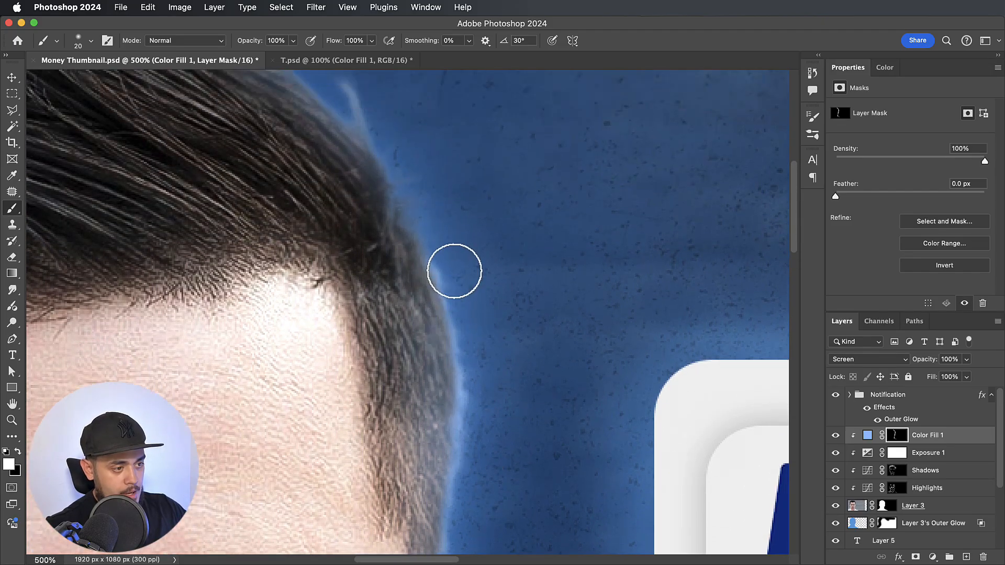
pyautogui.moveTo(414, 220)
pyautogui.mouseDown()
pyautogui.moveTo(434, 231)
pyautogui.moveTo(426, 187)
pyautogui.mouseUp()
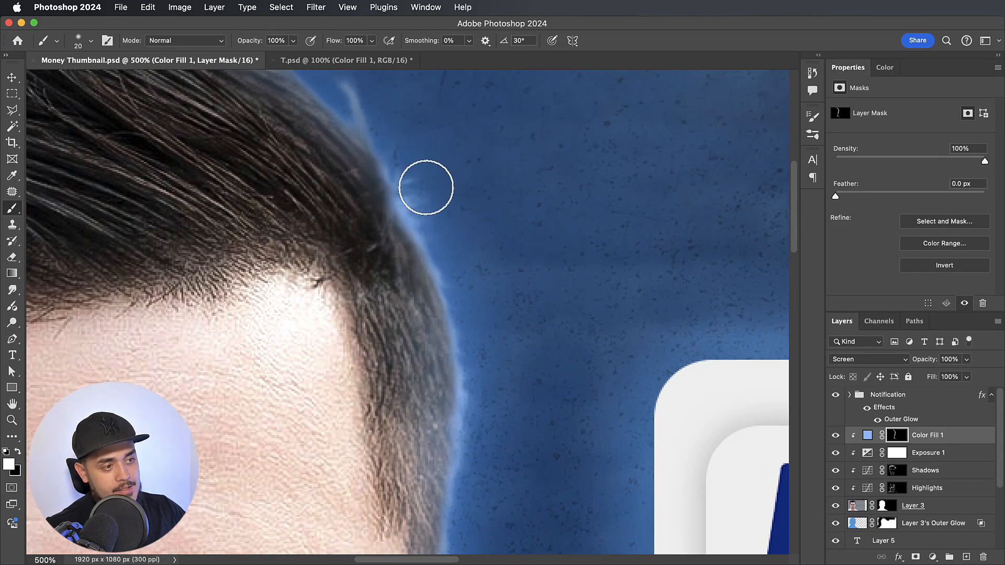
pyautogui.scroll(2, 476, 203)
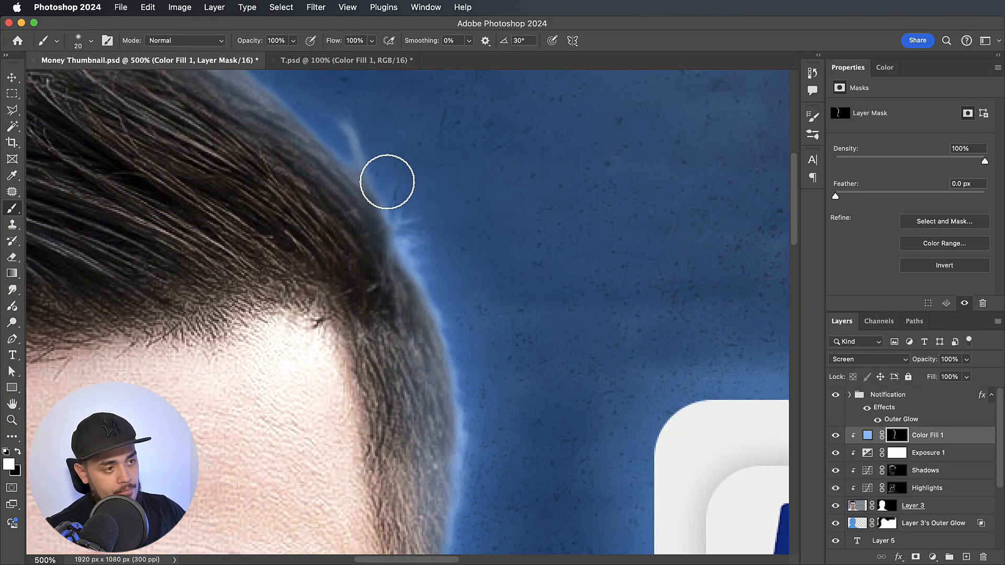
pyautogui.scroll(6, 471, 218)
pyautogui.hscroll(-5, 471, 218)
pyautogui.press('super+minus')
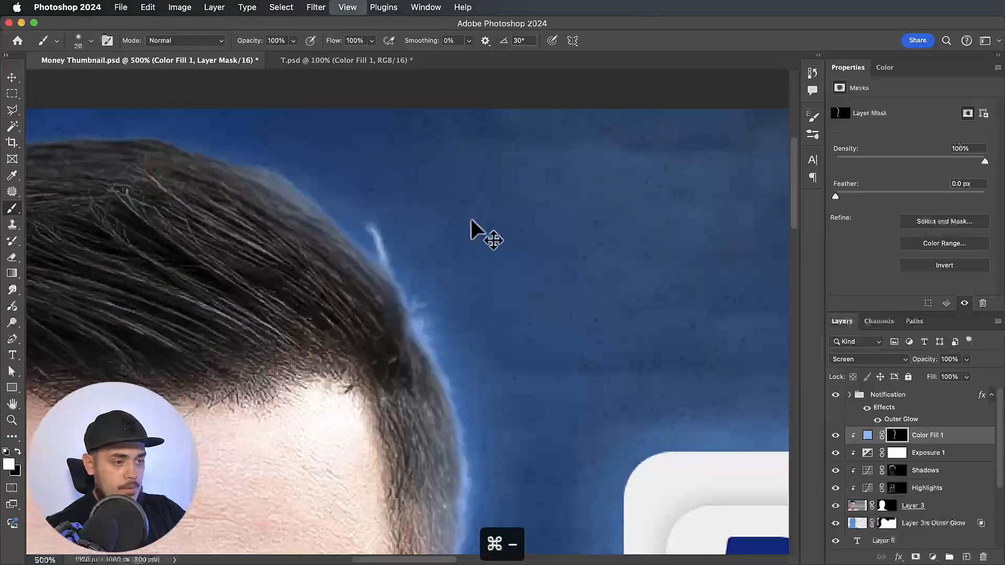
pyautogui.press('super+minus')
pyautogui.press('super+minus')
pyautogui.press('super+minus')
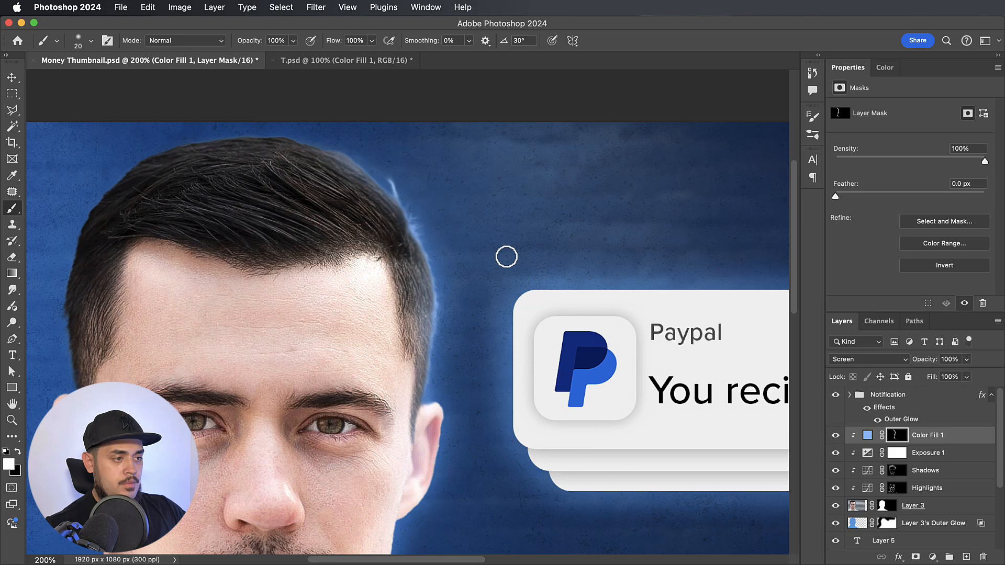
pyautogui.scroll(-3, 506, 257)
pyautogui.press('super+minus')
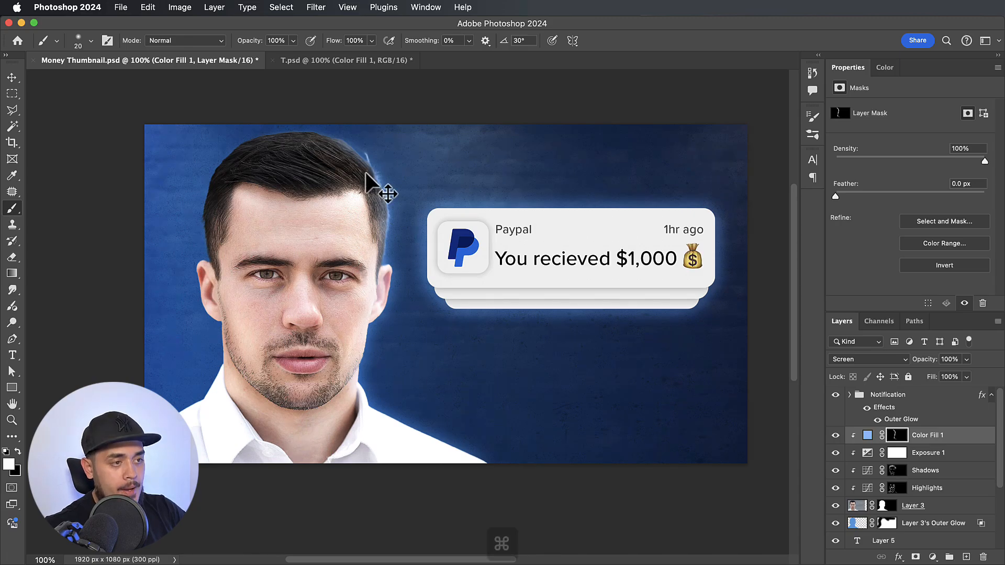
# Try a soft blue glow across the front hair with a large white brush at 15% flow, and paint it out with black at 150 px
pyautogui.press('super+equal')
pyautogui.press('super+equal')
pyautogui.scroll(5, 375, 187)
pyautogui.hscroll(-4, 375, 187)
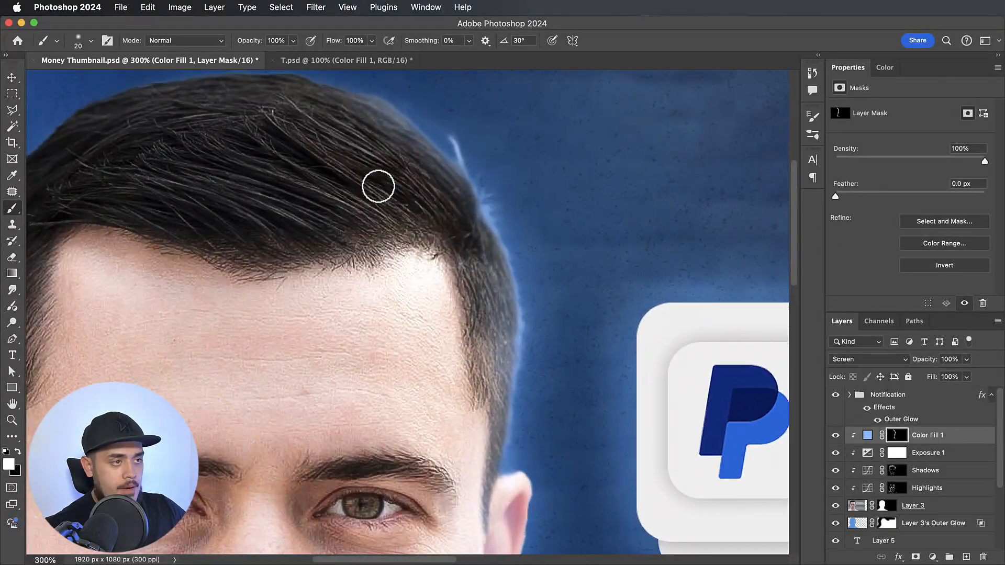
pyautogui.hscroll(-1, 378, 187)
pyautogui.scroll(1, 379, 186)
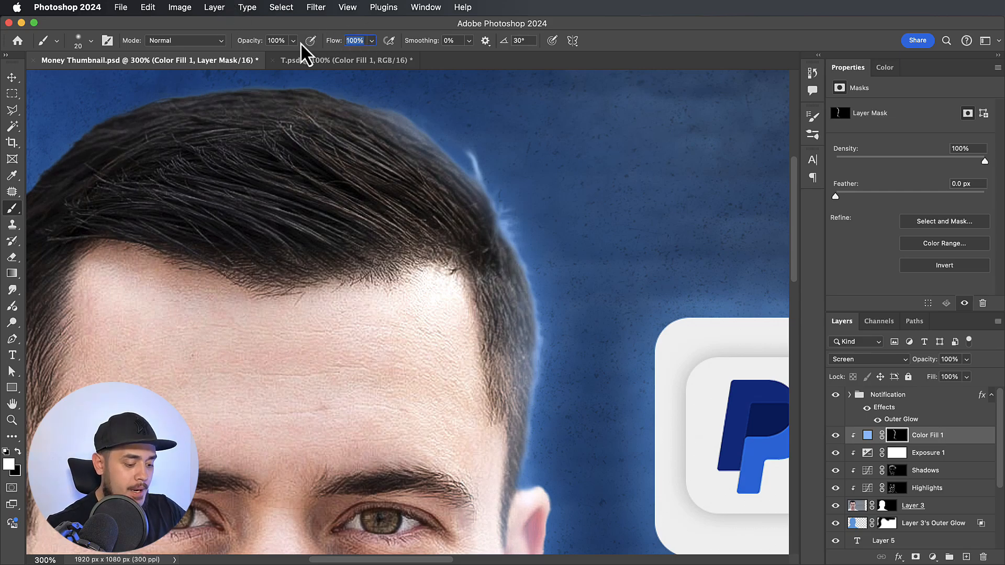
pyautogui.write('15')
pyautogui.press('Return')
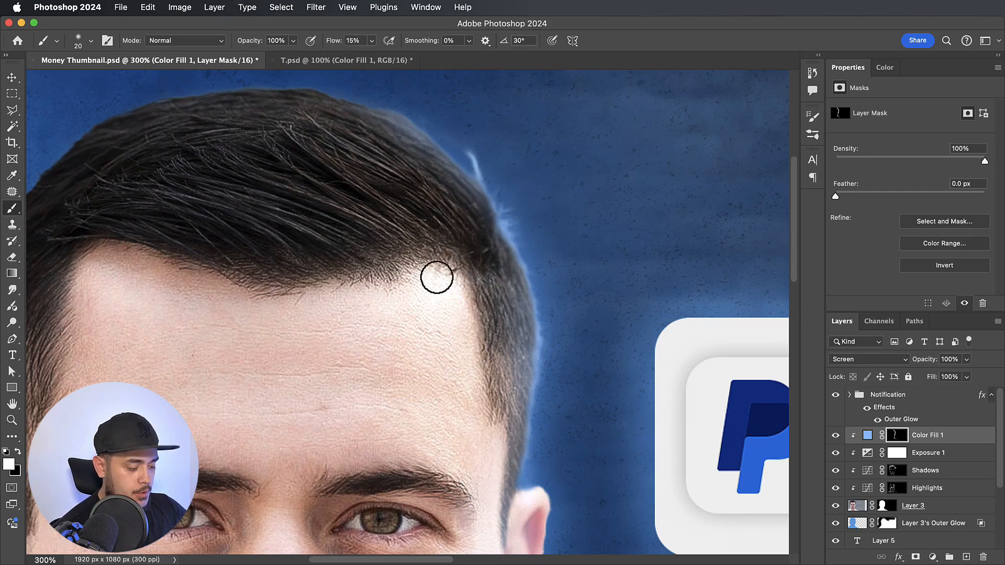
pyautogui.press(']')
pyautogui.press(']')
pyautogui.press(']')
pyautogui.press(']')
pyautogui.press(']')
pyautogui.press(']')
pyautogui.press(']')
pyautogui.press(']')
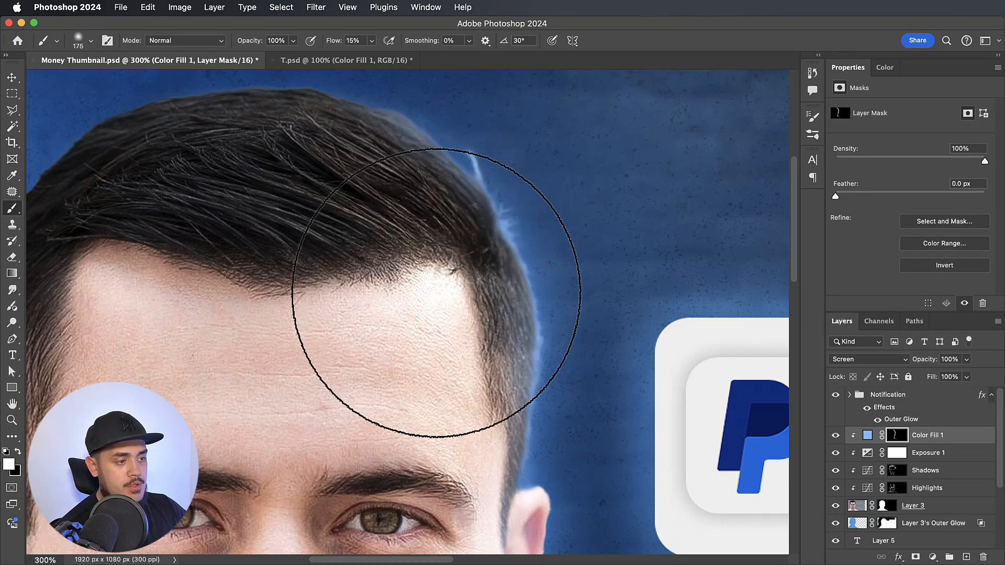
pyautogui.moveTo(438, 296)
pyautogui.mouseDown()
pyautogui.moveTo(474, 299)
pyautogui.moveTo(443, 245)
pyautogui.moveTo(452, 214)
pyautogui.moveTo(466, 263)
pyautogui.moveTo(417, 175)
pyautogui.moveTo(343, 196)
pyautogui.mouseUp()
pyautogui.moveTo(415, 201); pyautogui.dragTo(313, 130)
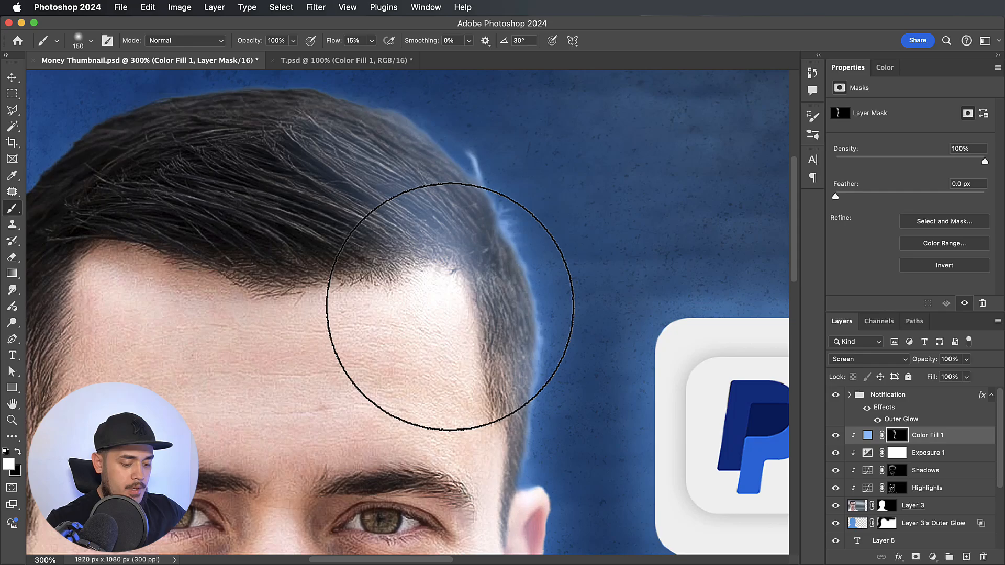
pyautogui.press('x')
pyautogui.moveTo(365, 331)
pyautogui.mouseDown()
pyautogui.moveTo(318, 197)
pyautogui.moveTo(286, 154)
pyautogui.moveTo(335, 255)
pyautogui.moveTo(323, 208)
pyautogui.moveTo(338, 192)
pyautogui.moveTo(371, 200)
pyautogui.moveTo(353, 214)
pyautogui.moveTo(429, 268)
pyautogui.moveTo(370, 211)
pyautogui.mouseUp()
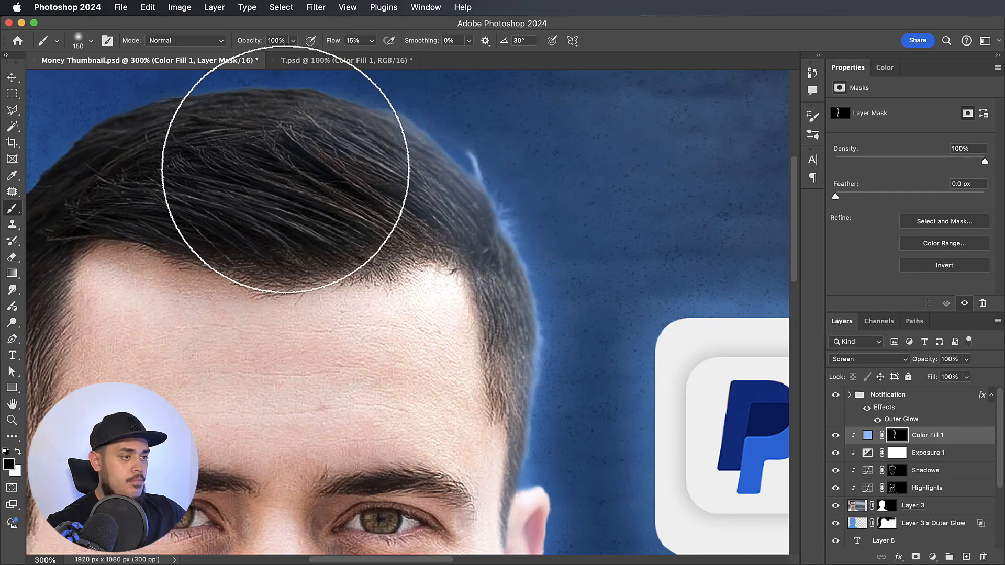
# Examine the blue rim light on the head up close and in the overall thumbnail
pyautogui.press('super+minus')
pyautogui.press('super+minus')
pyautogui.press('super+minus')
pyautogui.press('super+minus')
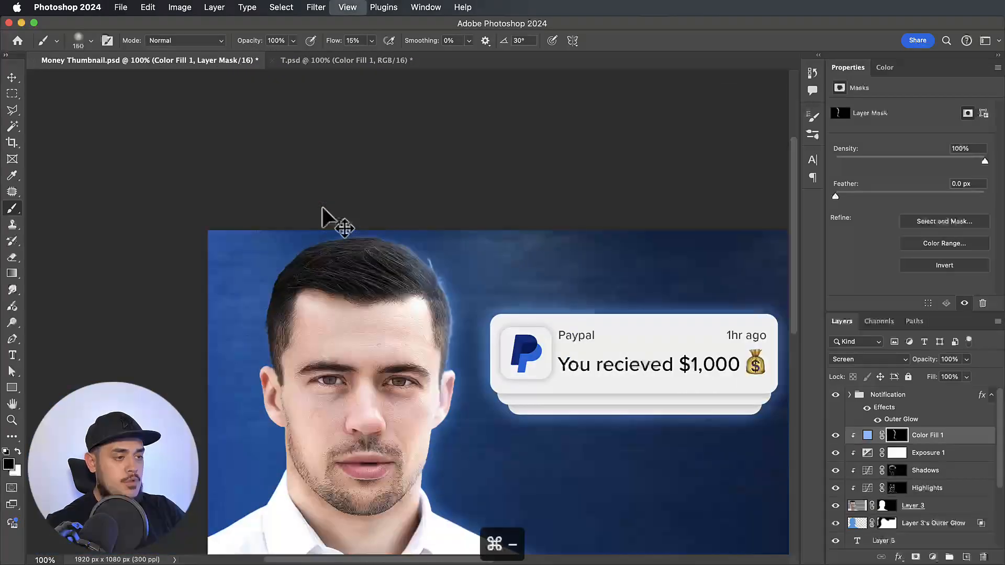
pyautogui.press('super+plus')
pyautogui.press('super+plus')
pyautogui.press('super+plus')
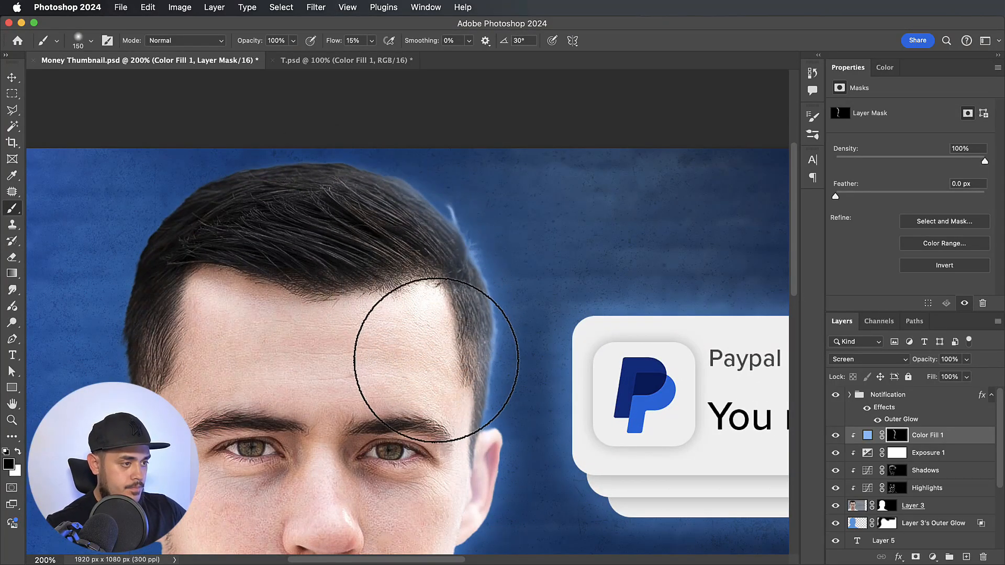
pyautogui.scroll(-1, 706, 392)
pyautogui.press('super+minus')
pyautogui.press('super+minus')
pyautogui.press('super+minus')
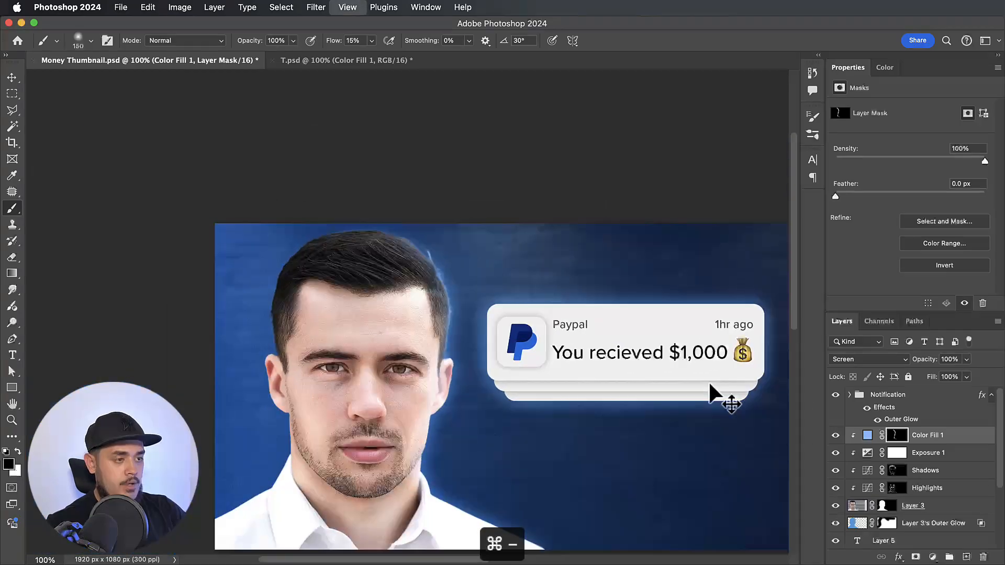
pyautogui.press('super+plus')
pyautogui.press('super+plus')
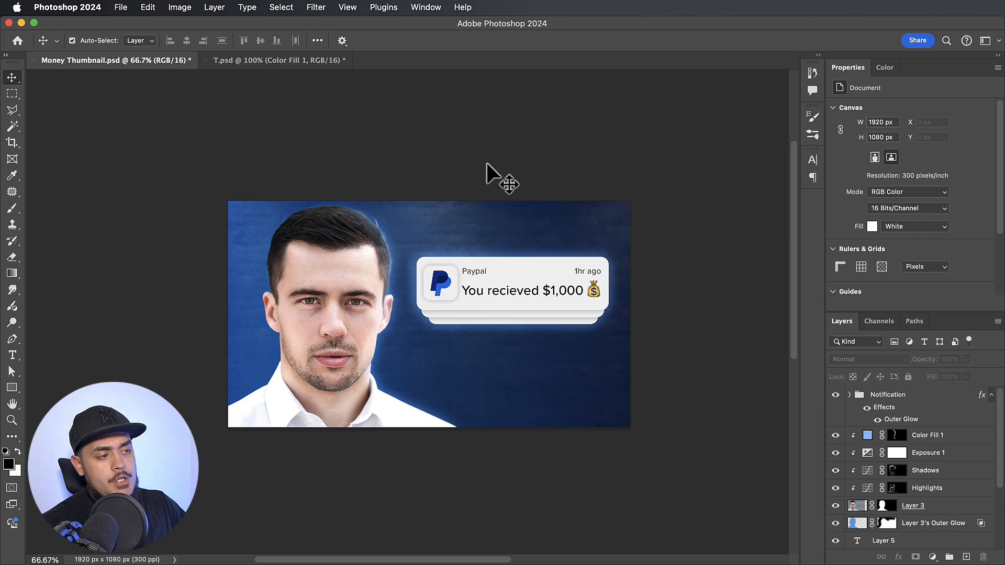
# Create a new empty layer between the Notification group and Color Fill 1
pyautogui.click(523, 432)
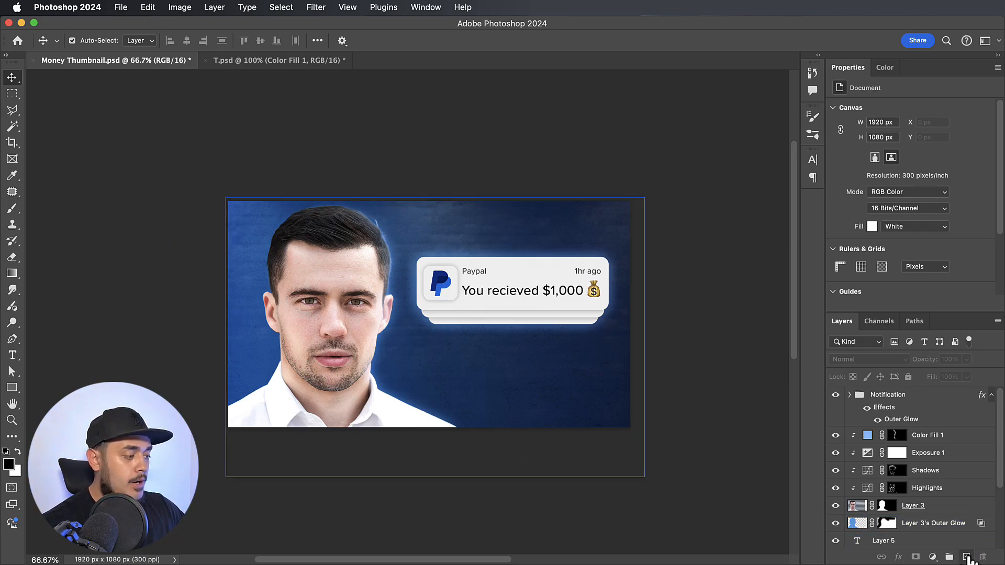
pyautogui.click(967, 557)
pyautogui.moveTo(898, 415); pyautogui.dragTo(864, 453)
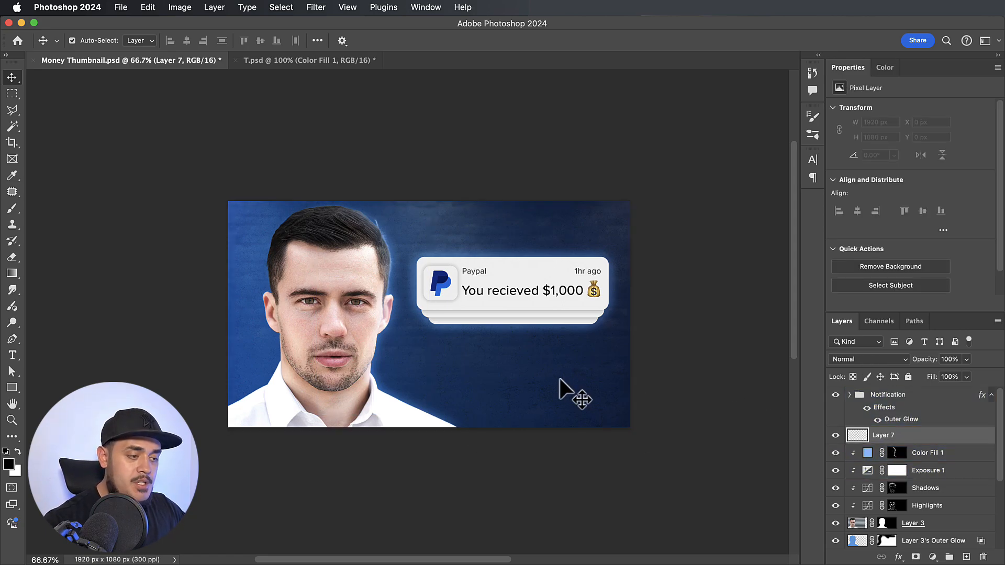
# Paint a soft black vignette around the thumbnail's edges on the new layer, using a 600 px brush at 30% flow
pyautogui.press('b')
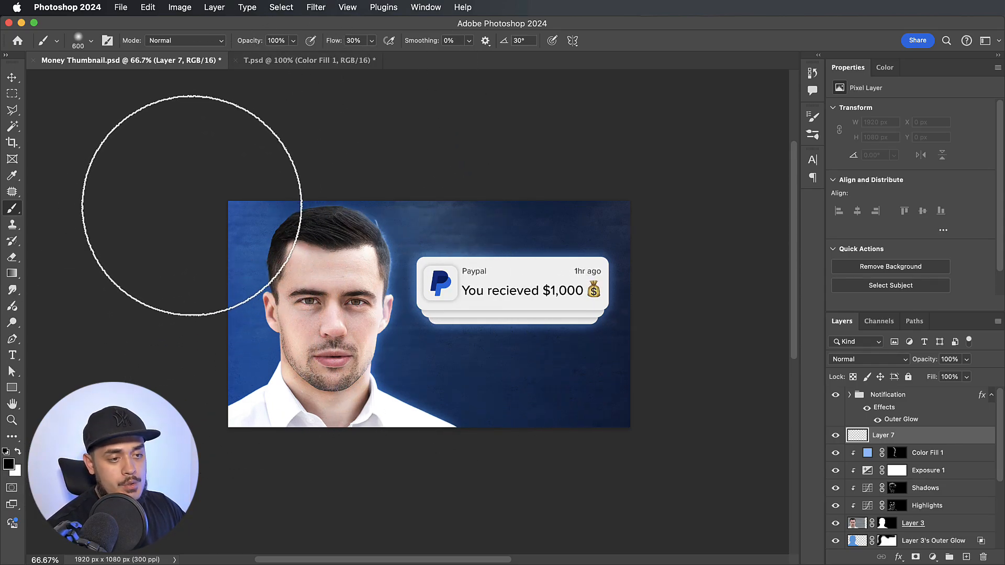
pyautogui.moveTo(195, 207)
pyautogui.mouseDown()
pyautogui.moveTo(231, 562)
pyautogui.moveTo(262, 545)
pyautogui.mouseUp()
pyautogui.moveTo(675, 451)
pyautogui.mouseDown()
pyautogui.moveTo(285, 481)
pyautogui.moveTo(314, 474)
pyautogui.mouseUp()
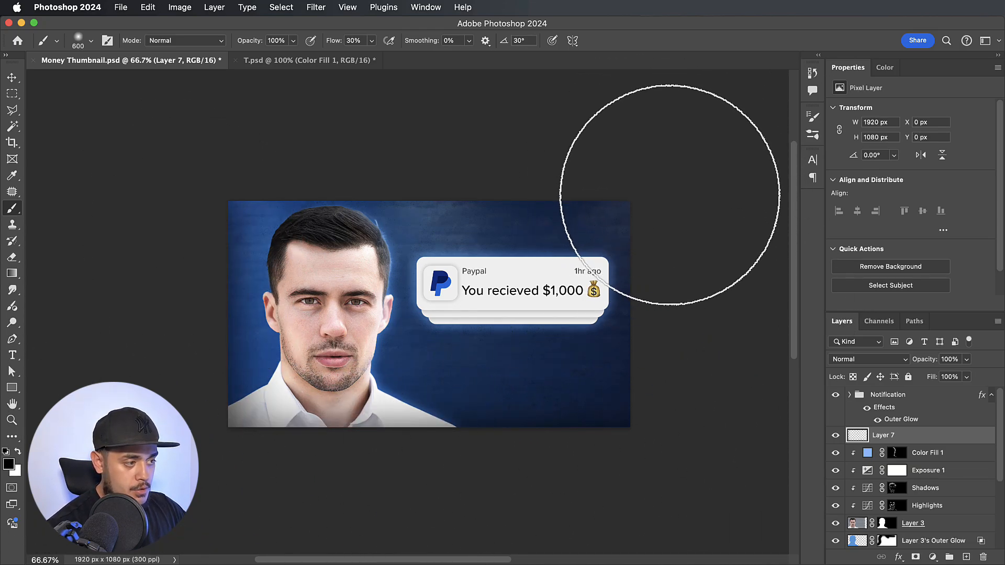
pyautogui.moveTo(666, 204)
pyautogui.mouseDown()
pyautogui.moveTo(680, 424)
pyautogui.moveTo(668, 173)
pyautogui.moveTo(431, 170)
pyautogui.moveTo(489, 143)
pyautogui.moveTo(381, 164)
pyautogui.moveTo(47, 158)
pyautogui.mouseUp()
pyautogui.scroll(-1, 178, 202)
pyautogui.hscroll(1, 178, 202)
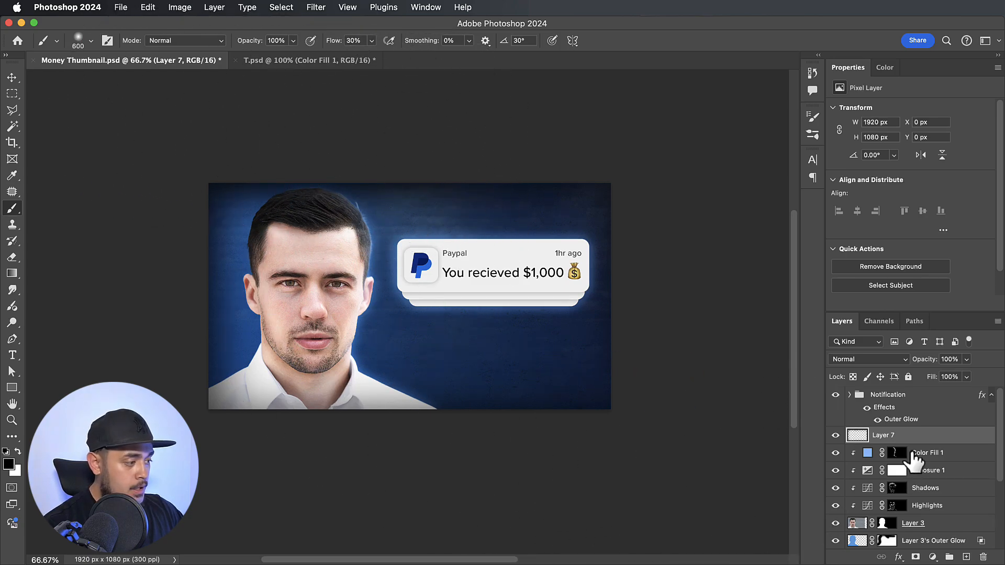
# Lower the painted vignette layer's opacity to 70% and check its effect on the thumbnail
pyautogui.moveTo(932, 359); pyautogui.dragTo(922, 361)
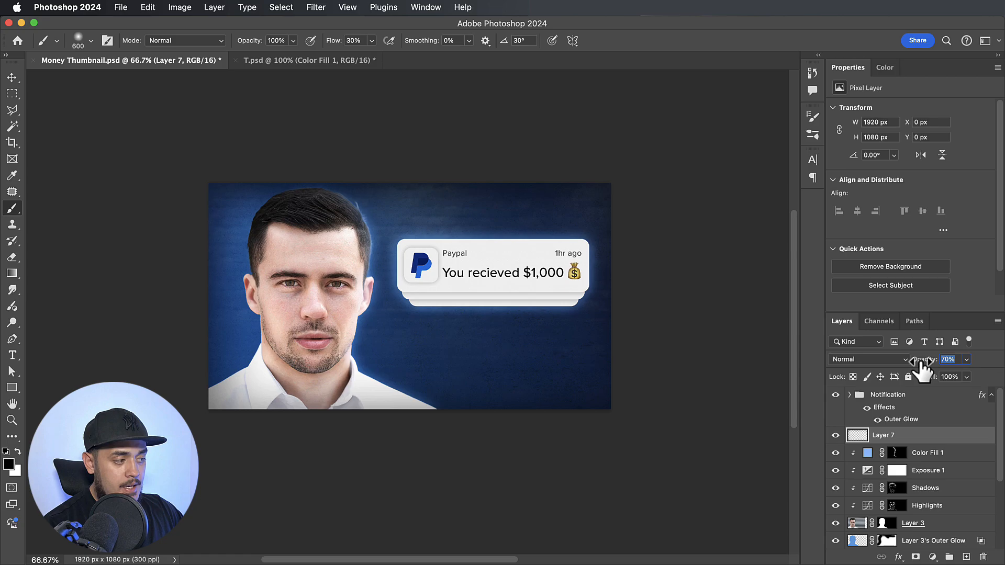
pyautogui.click(836, 436)
pyautogui.hscroll(-3, 375, 427)
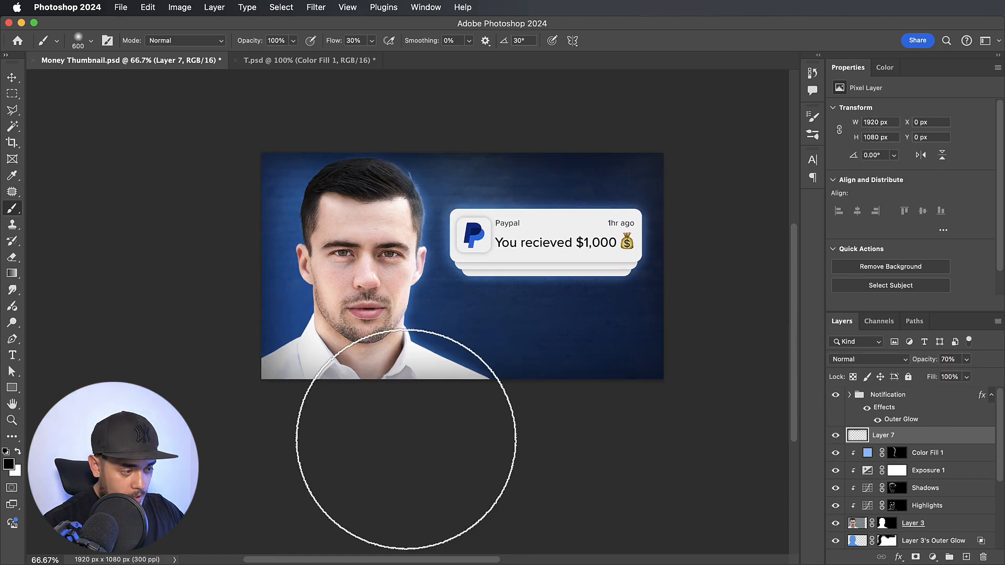
pyautogui.scroll(1, 370, 430)
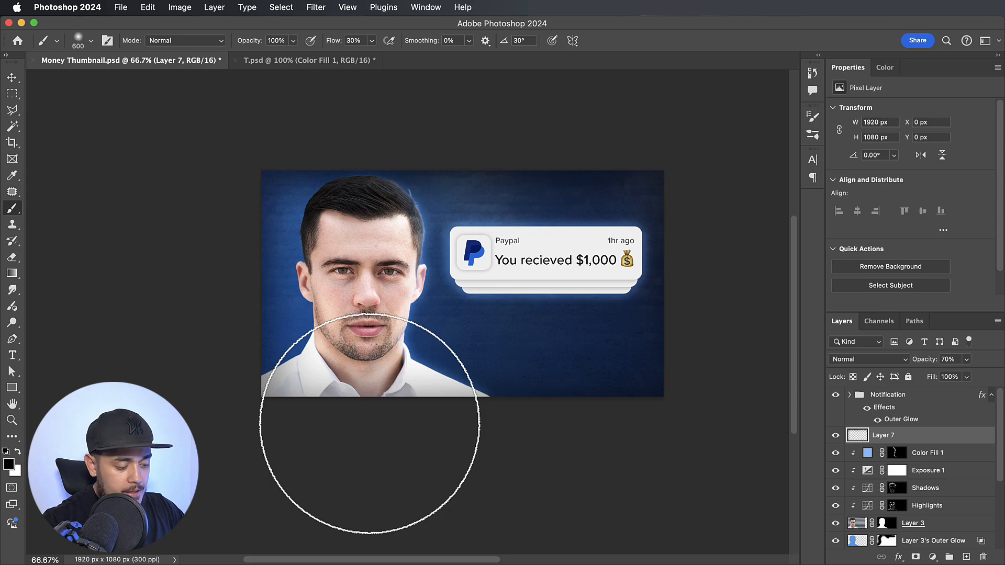
# Erase the vignette's darkening from the white shirt along the lower edge with a soft 600 px eraser
pyautogui.press('super+1')
pyautogui.scroll(-1, 370, 414)
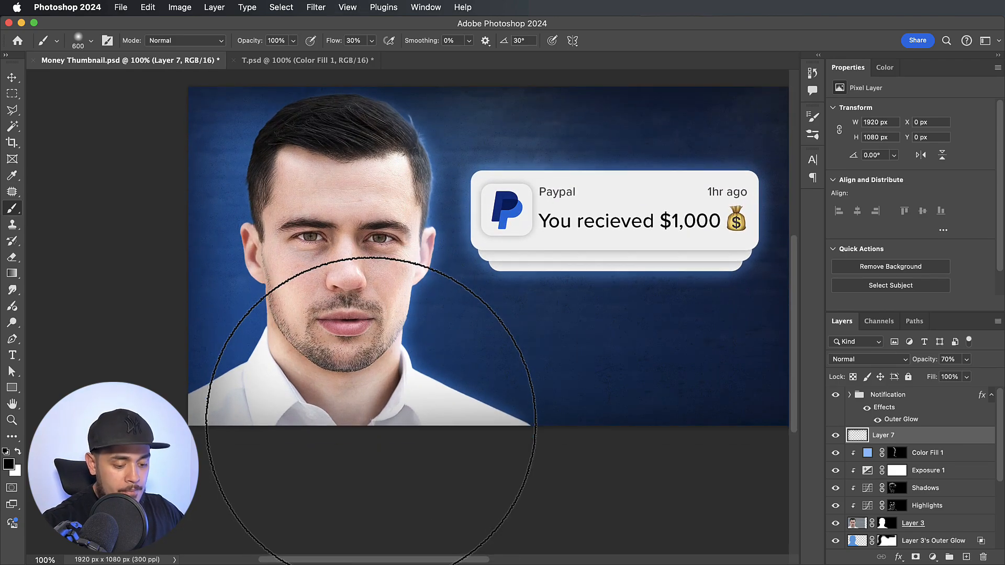
pyautogui.press('e')
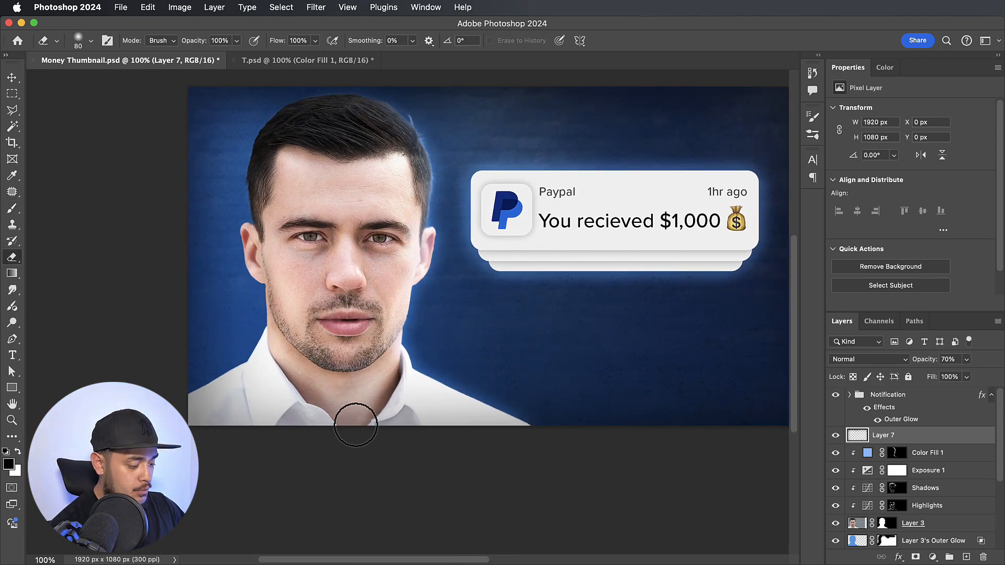
pyautogui.press(']')
pyautogui.press(']')
pyautogui.press(']')
pyautogui.press(']')
pyautogui.press(']')
pyautogui.press(']')
pyautogui.press(']')
pyautogui.press(']')
pyautogui.press(']')
pyautogui.press(']')
pyautogui.press(']')
pyautogui.moveTo(361, 436)
pyautogui.mouseDown()
pyautogui.moveTo(304, 439)
pyautogui.moveTo(296, 454)
pyautogui.moveTo(286, 444)
pyautogui.moveTo(392, 455)
pyautogui.moveTo(457, 480)
pyautogui.mouseUp()
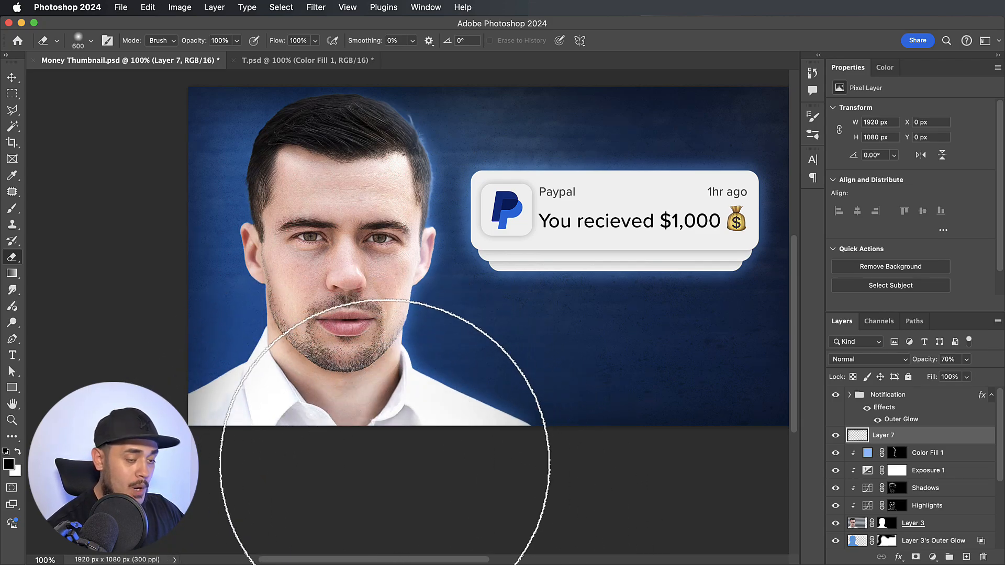
# Stamp all visible layers into a new layer above the Notification group and convert it to a smart object
pyautogui.press('v')
pyautogui.hscroll(5, 705, 350)
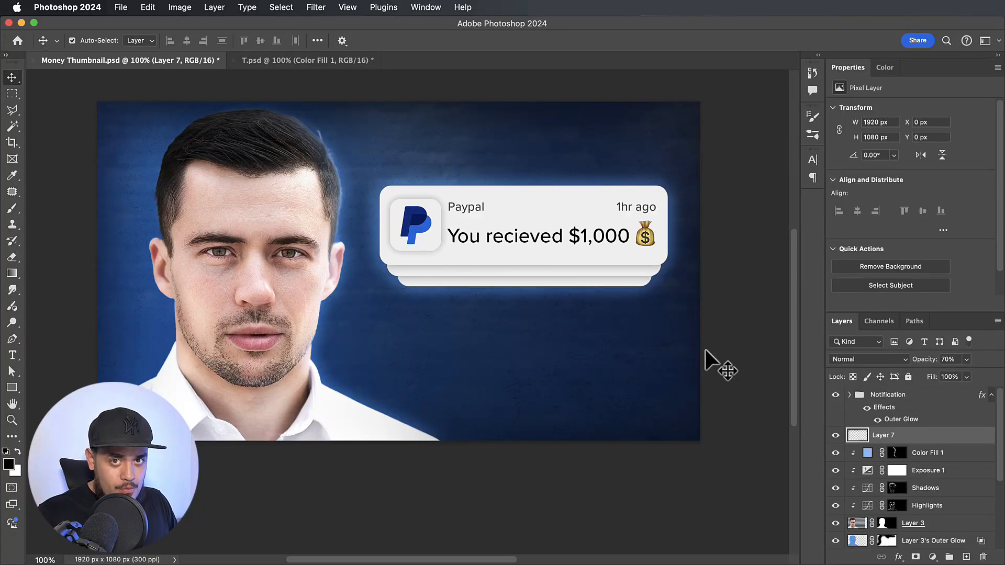
pyautogui.click(705, 350)
pyautogui.click(954, 395)
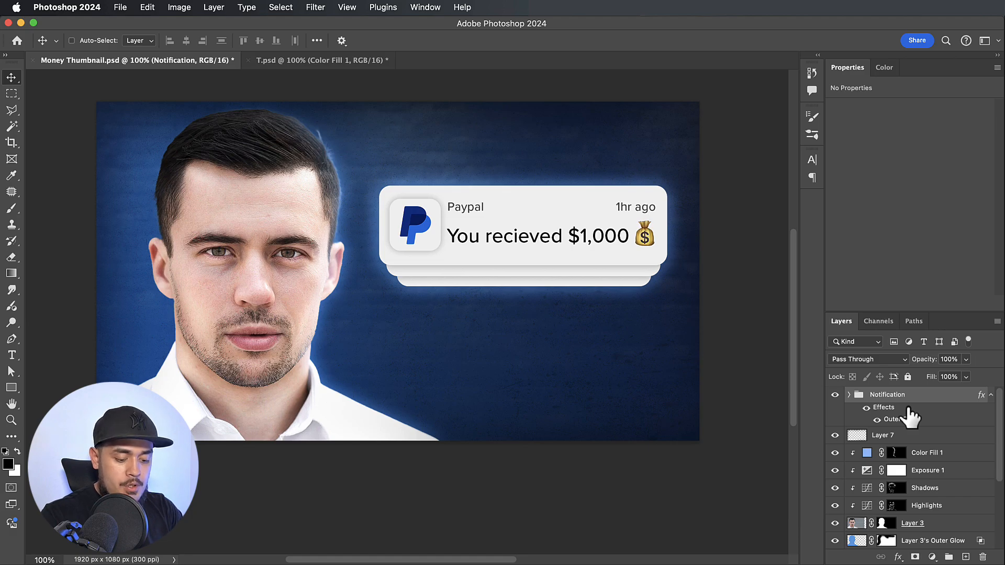
pyautogui.press('alt+shift+super+e')
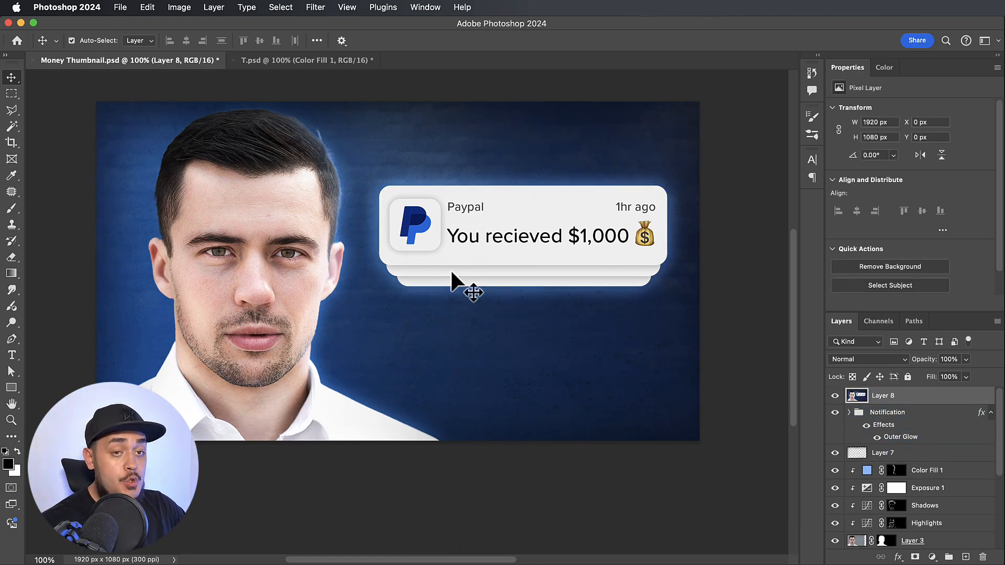
pyautogui.rightClick(963, 398)
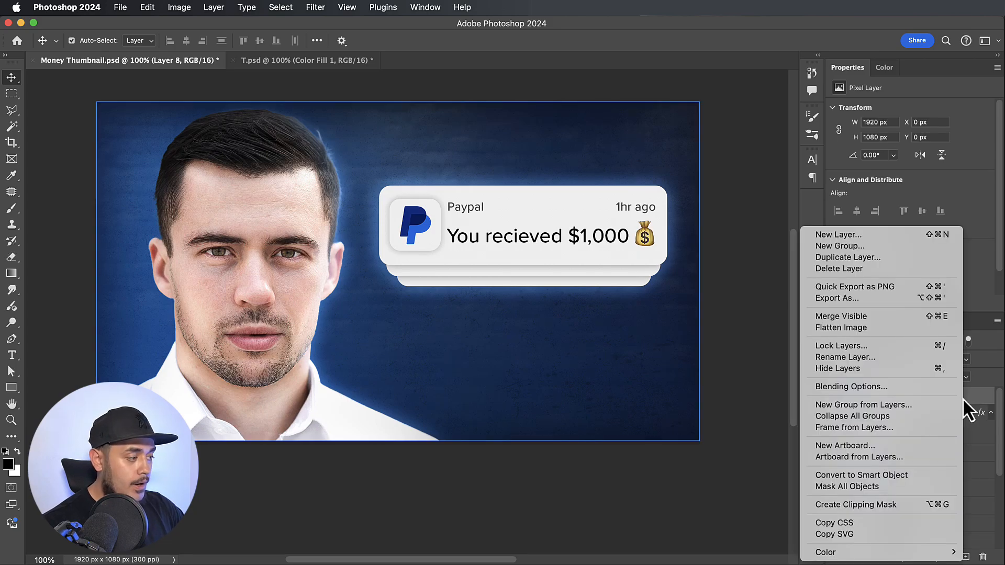
pyautogui.click(888, 474)
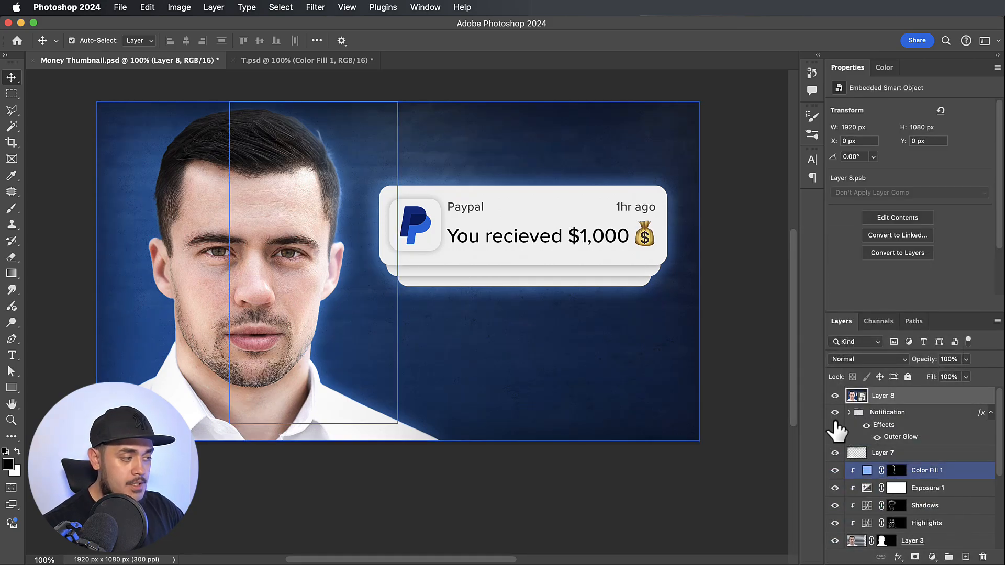
# Start a Camera Raw filter on the merged smart object and set Exposure to +0.10, Contrast to +20 and Shadows to -20
pyautogui.click(320, 11)
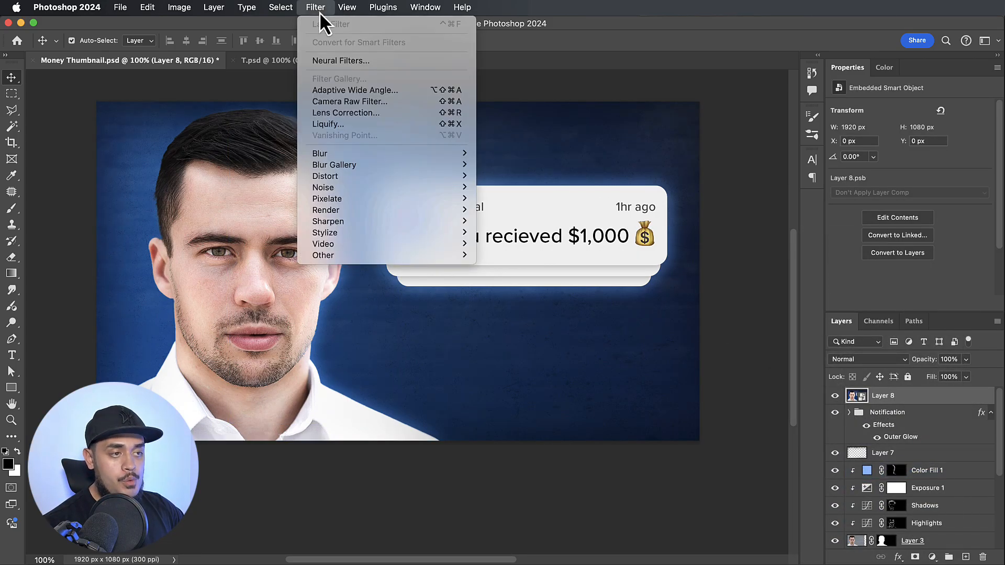
pyautogui.click(433, 105)
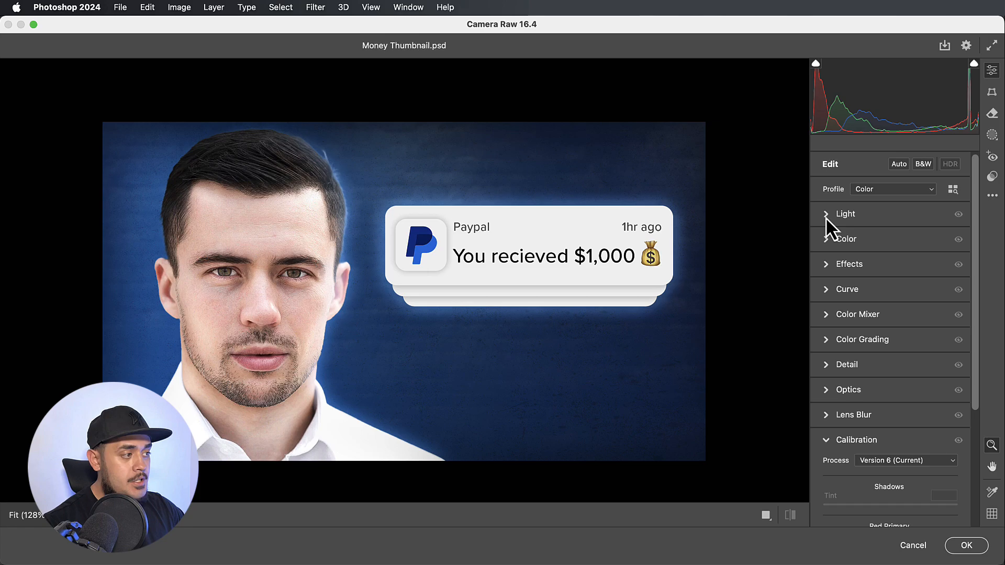
pyautogui.click(827, 216)
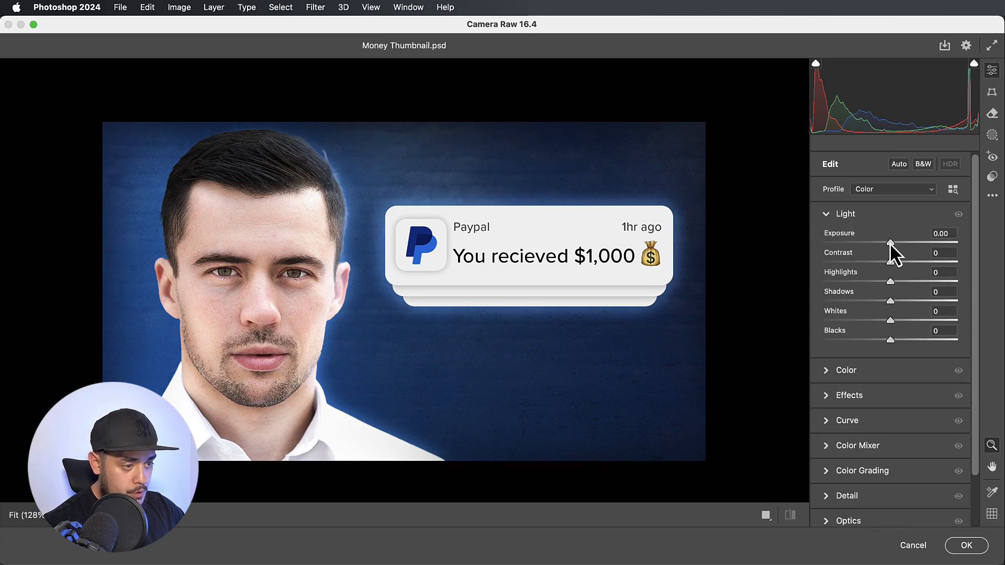
pyautogui.moveTo(890, 243); pyautogui.dragTo(891, 243)
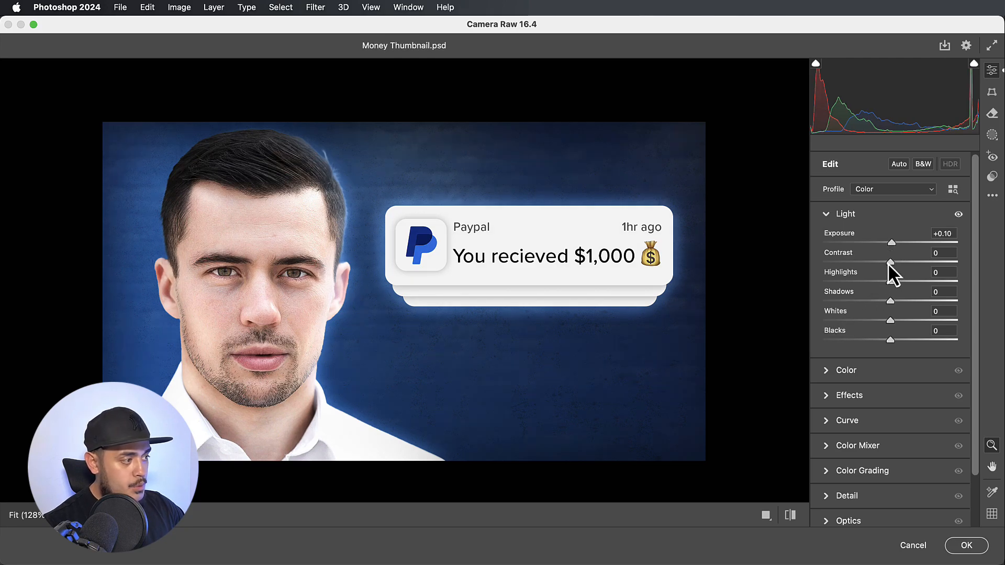
pyautogui.moveTo(889, 263); pyautogui.dragTo(902, 252)
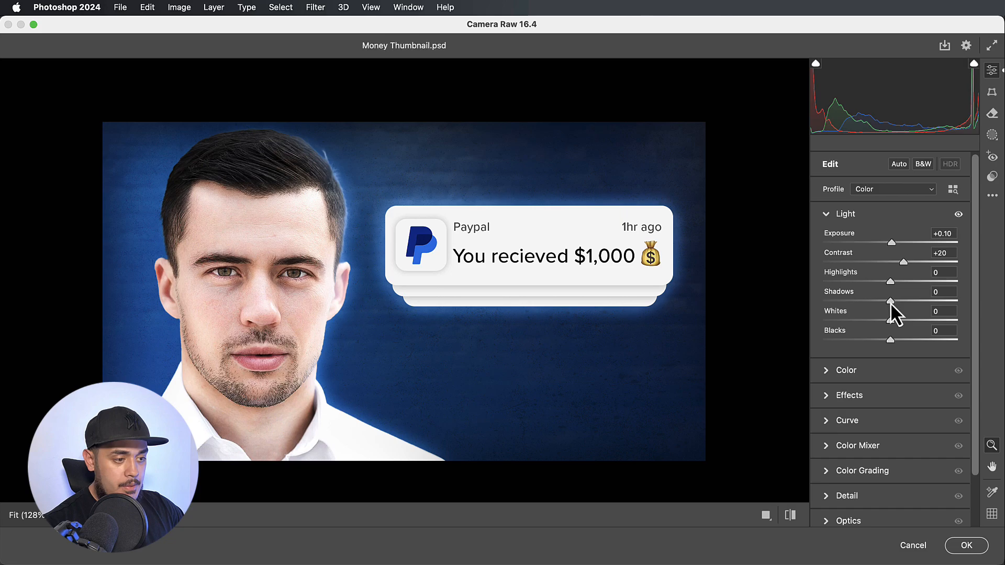
pyautogui.moveTo(890, 302)
pyautogui.mouseDown()
pyautogui.moveTo(862, 305)
pyautogui.moveTo(878, 300)
pyautogui.mouseUp()
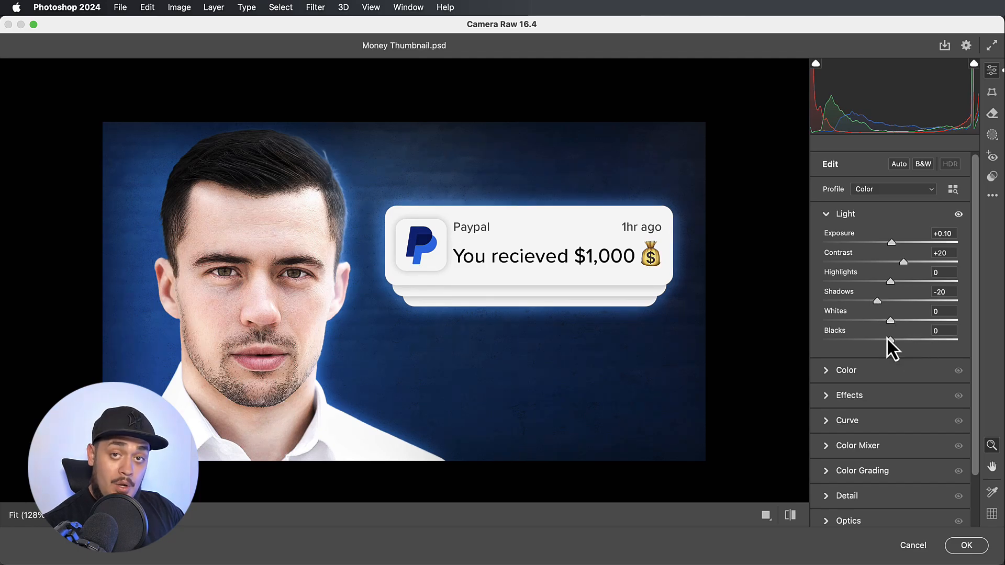
# Set the Camera Raw color values to Temperature -6, Vibrance +10 and Saturation +5
pyautogui.click(827, 372)
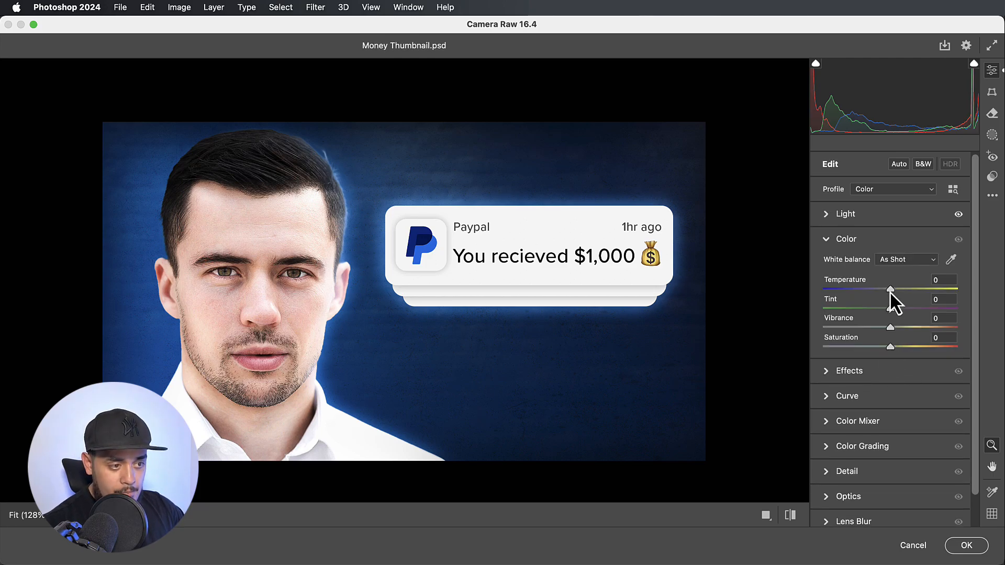
pyautogui.moveTo(890, 291); pyautogui.dragTo(885, 292)
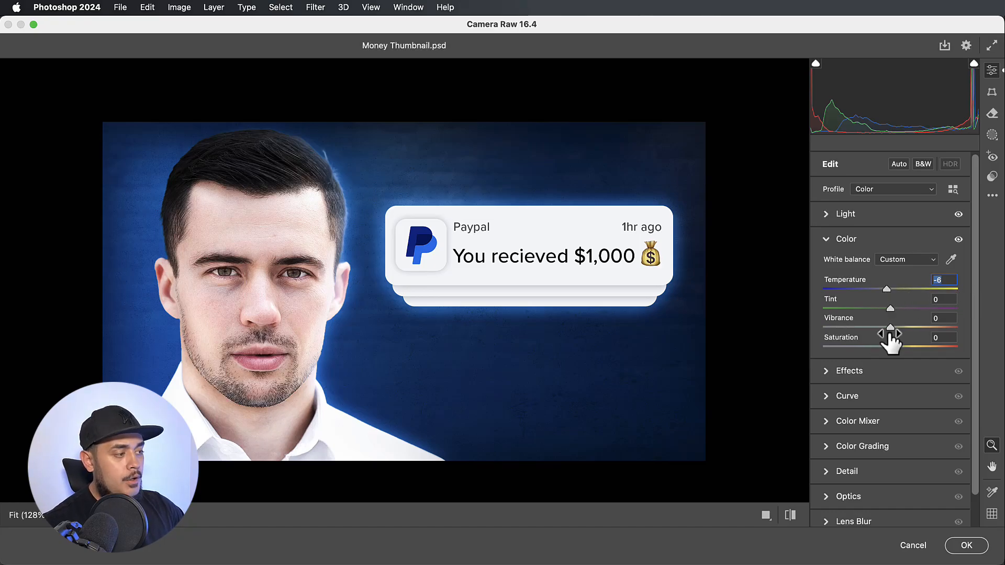
pyautogui.moveTo(888, 328); pyautogui.dragTo(896, 323)
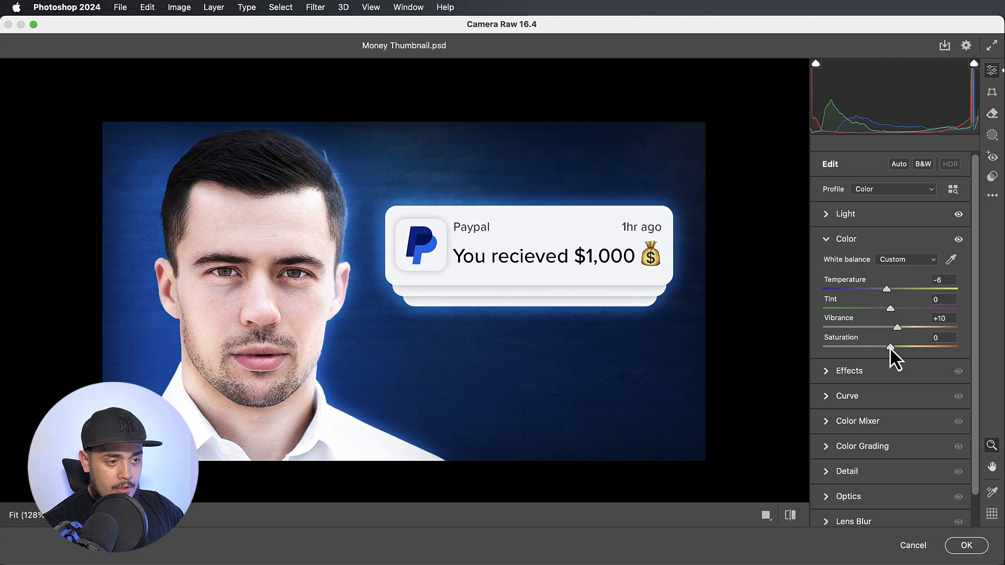
pyautogui.moveTo(889, 347); pyautogui.dragTo(891, 347)
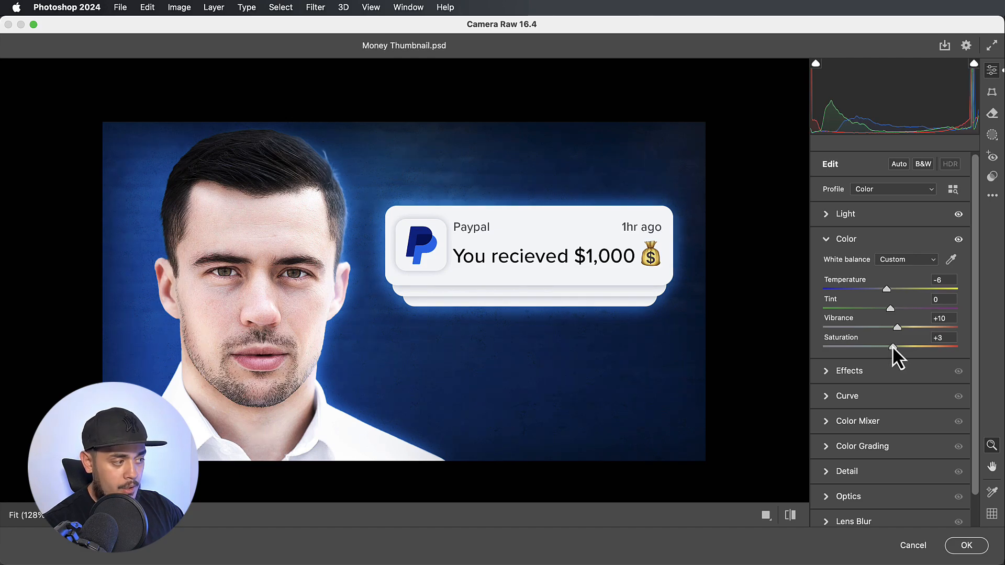
# Set the Camera Raw effects to Texture +17, Clarity +11, Vignette -10 and Grain 12
pyautogui.scroll(-2, 877, 368)
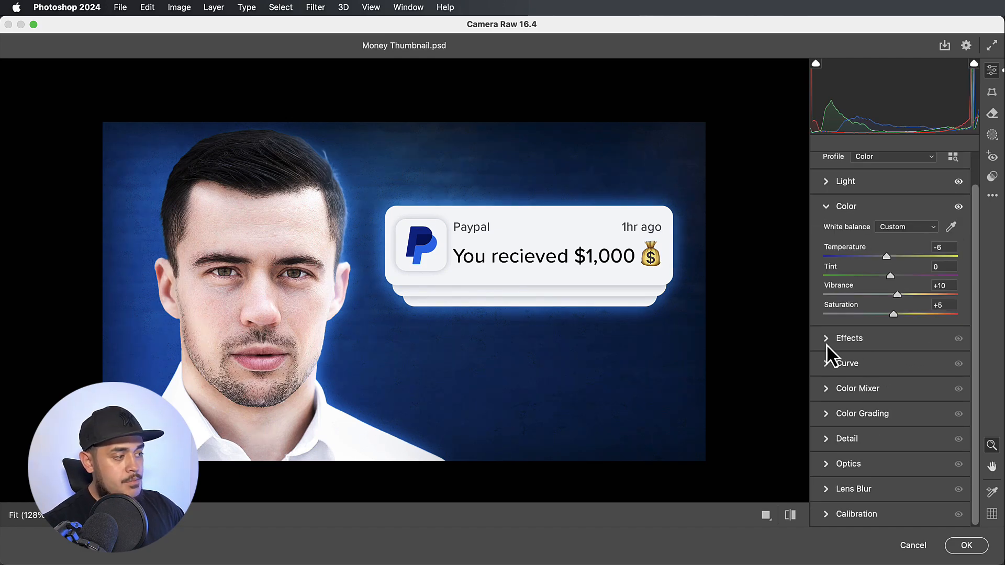
pyautogui.click(827, 343)
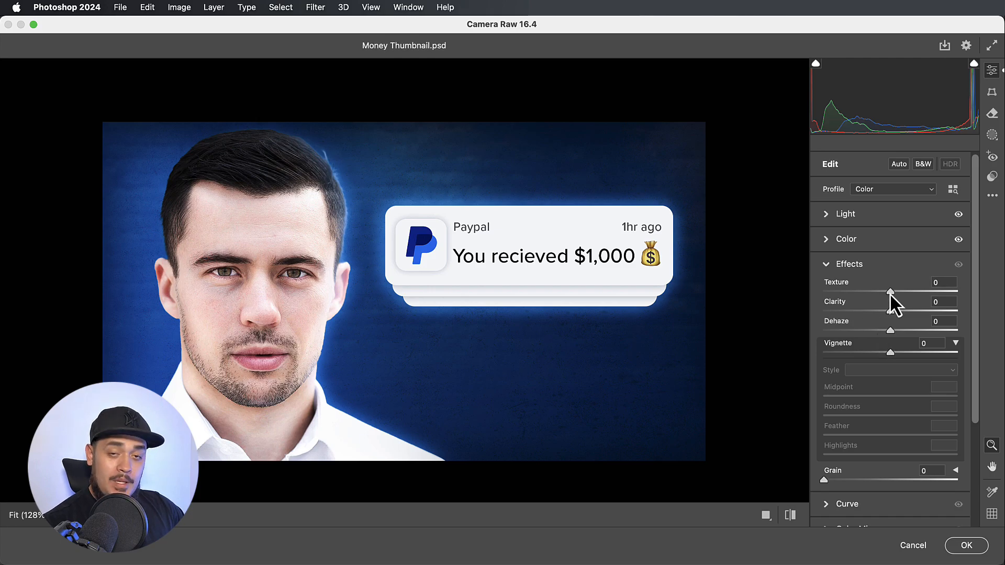
pyautogui.moveTo(890, 293)
pyautogui.mouseDown()
pyautogui.moveTo(904, 288)
pyautogui.moveTo(890, 290)
pyautogui.moveTo(901, 285)
pyautogui.moveTo(898, 308)
pyautogui.mouseUp()
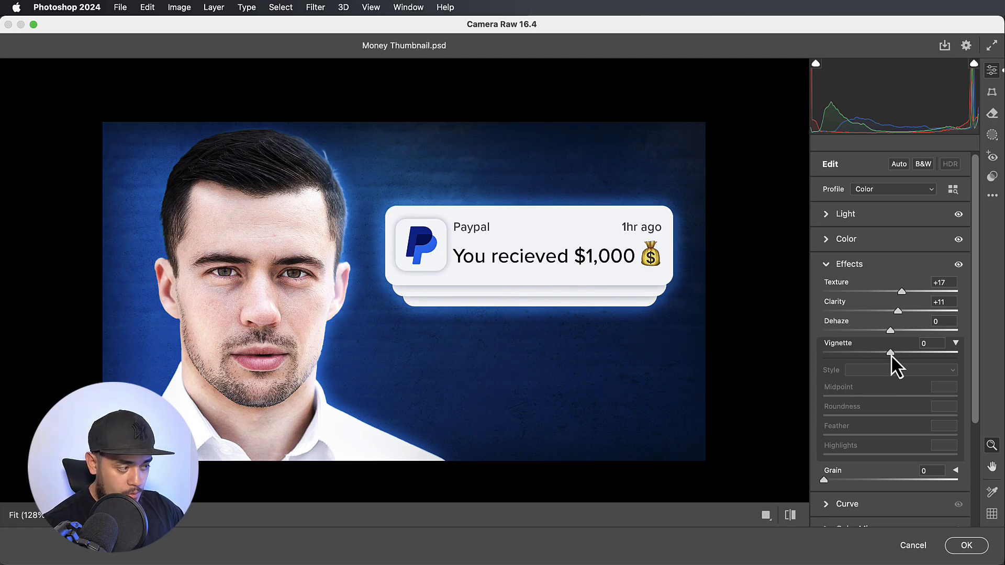
pyautogui.moveTo(891, 353); pyautogui.dragTo(884, 354)
pyautogui.scroll(-3, 888, 396)
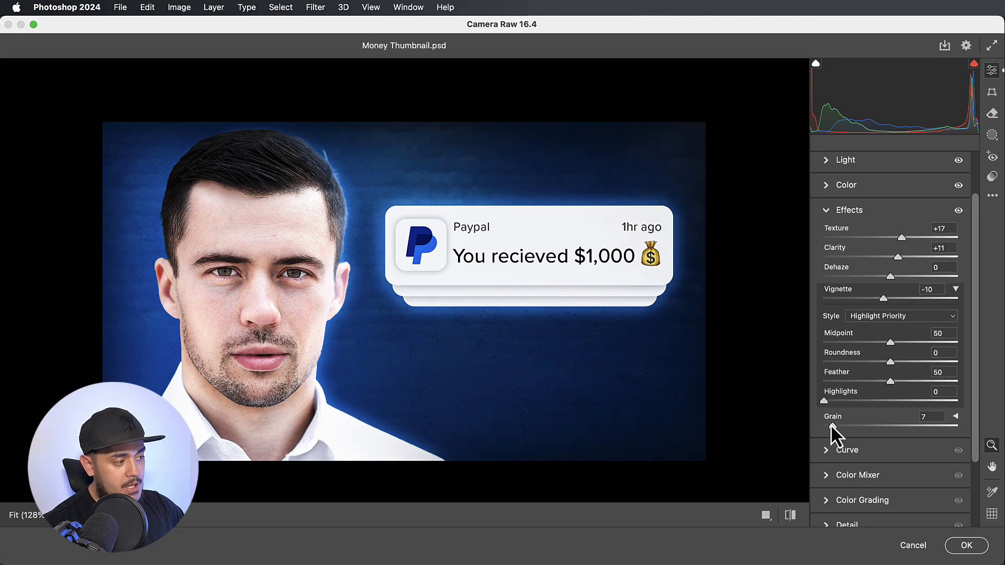
pyautogui.moveTo(834, 423); pyautogui.dragTo(839, 422)
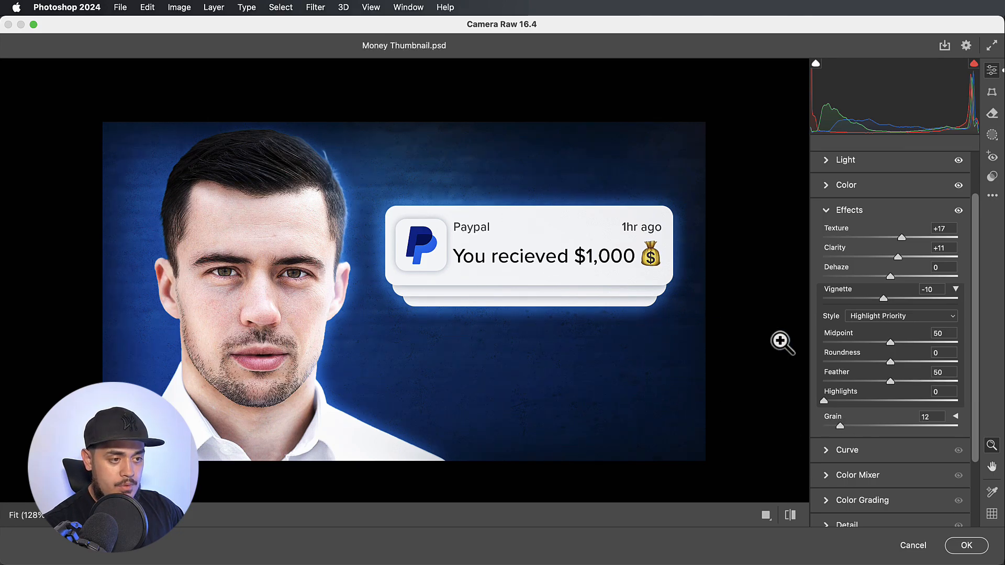
# Set the Camera Raw detail Sharpening to 25
pyautogui.scroll(-5, 888, 398)
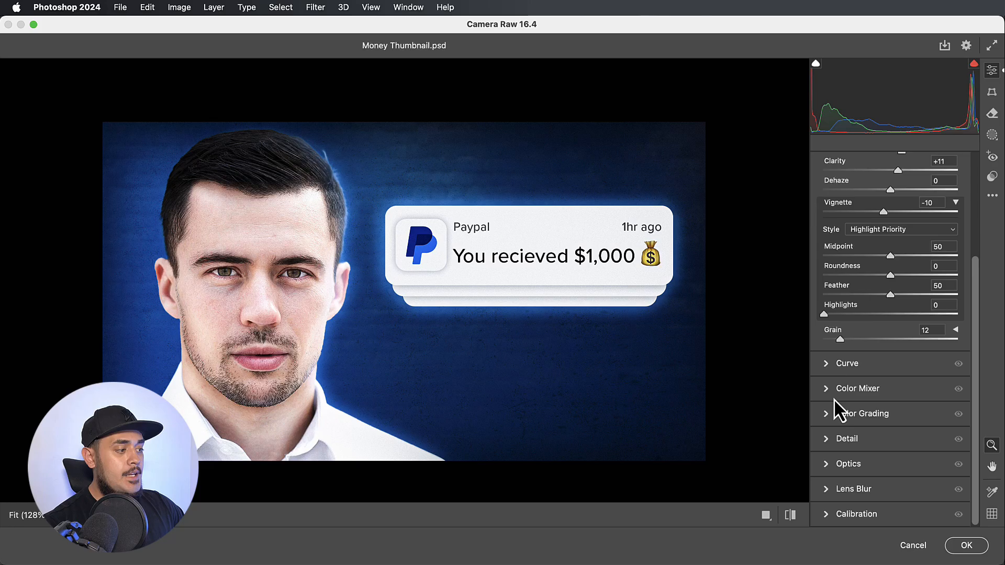
pyautogui.click(825, 439)
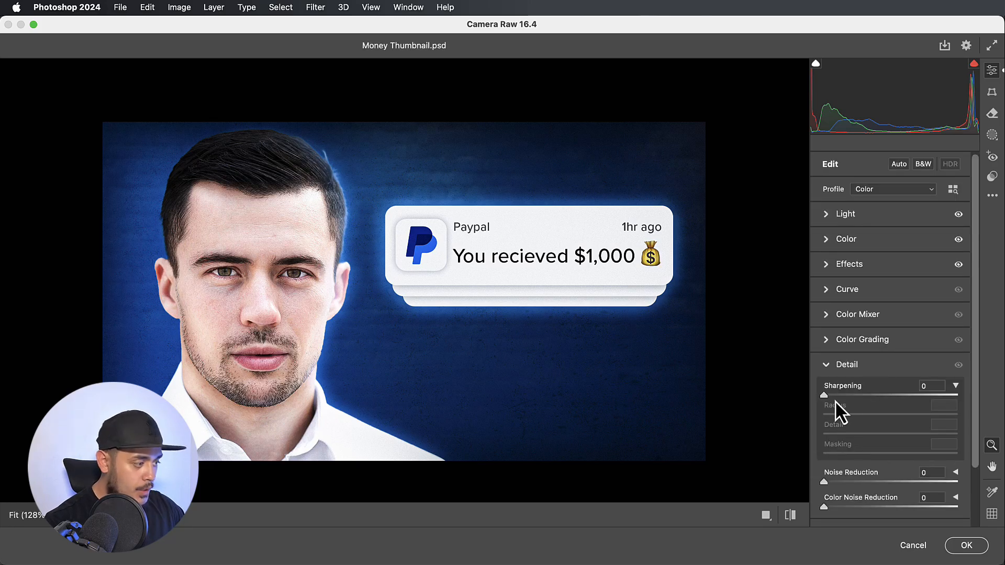
pyautogui.moveTo(823, 397); pyautogui.dragTo(845, 392)
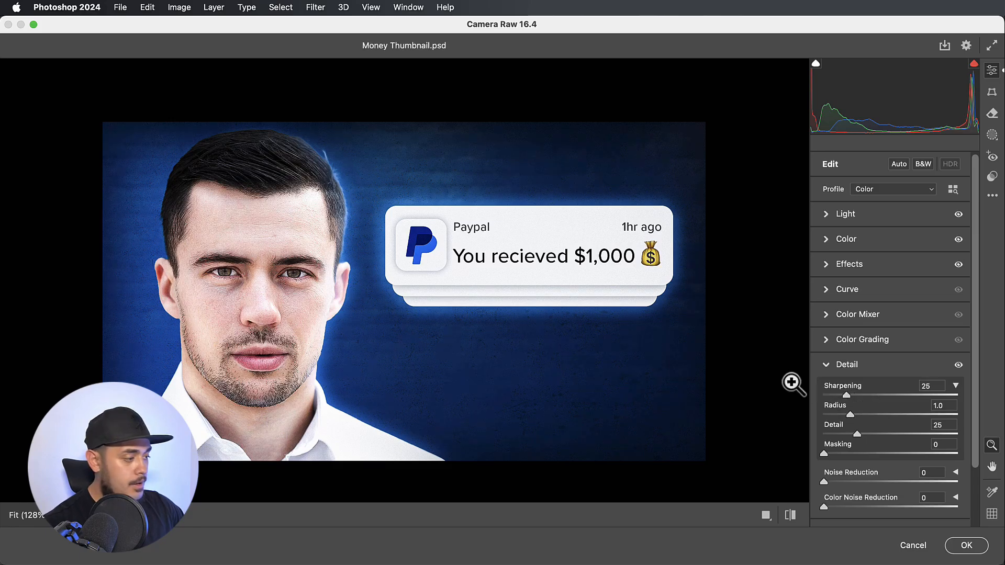
# Raise the Blue Primary hue slightly in the Camera Raw calibration and apply the filter to the merged layer
pyautogui.scroll(-3, 835, 471)
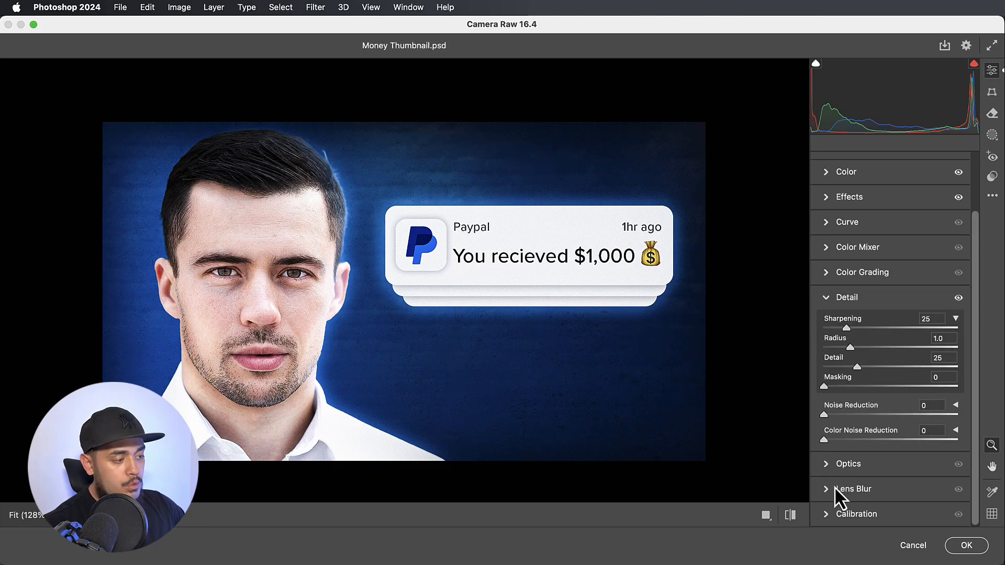
pyautogui.click(824, 519)
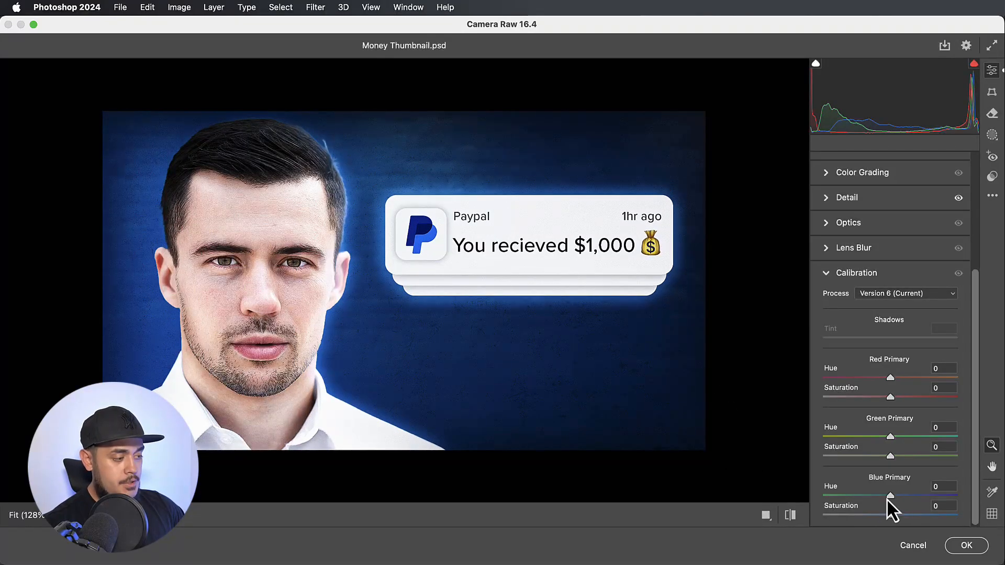
pyautogui.moveTo(890, 495); pyautogui.dragTo(894, 489)
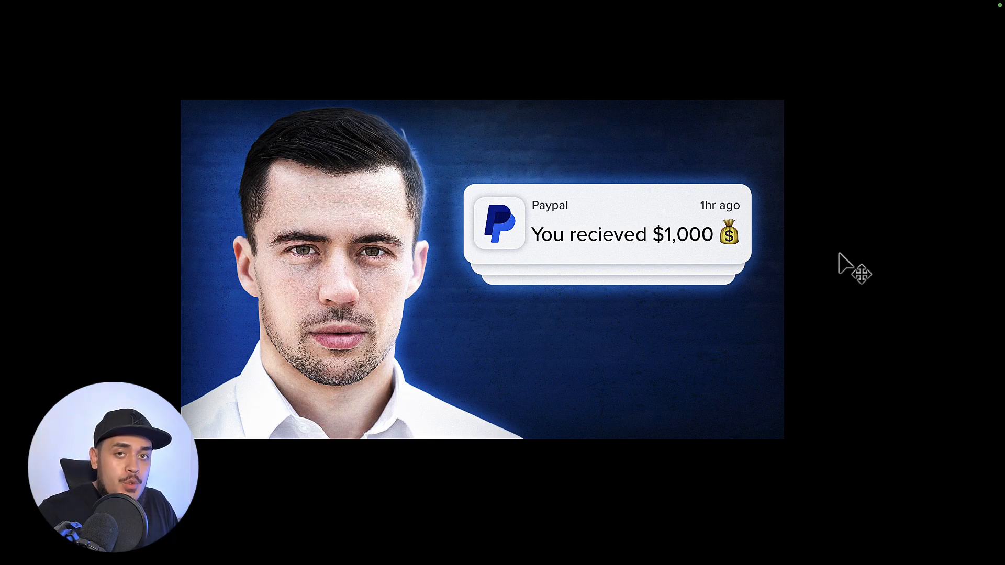
pyautogui.scroll(1, 838, 253)
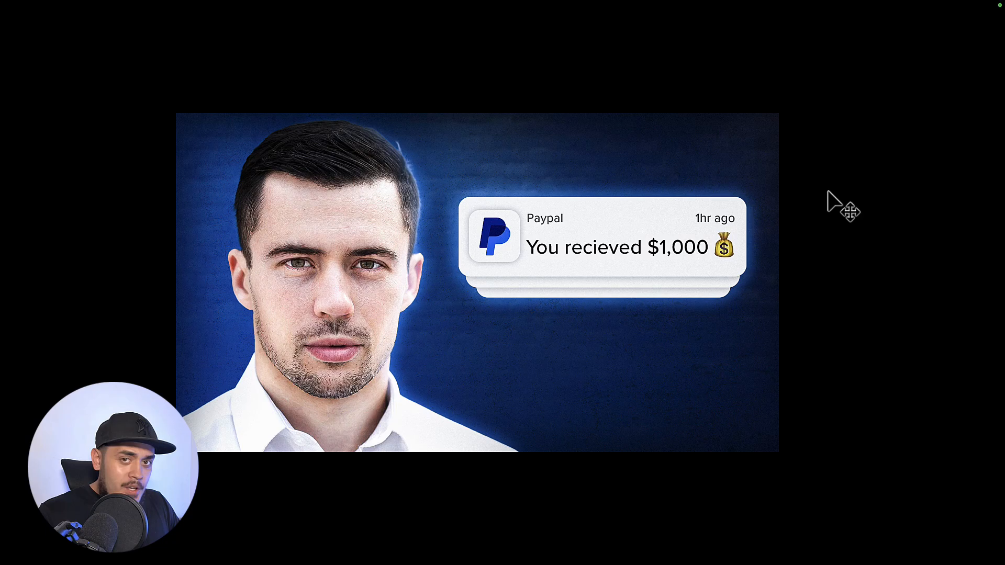